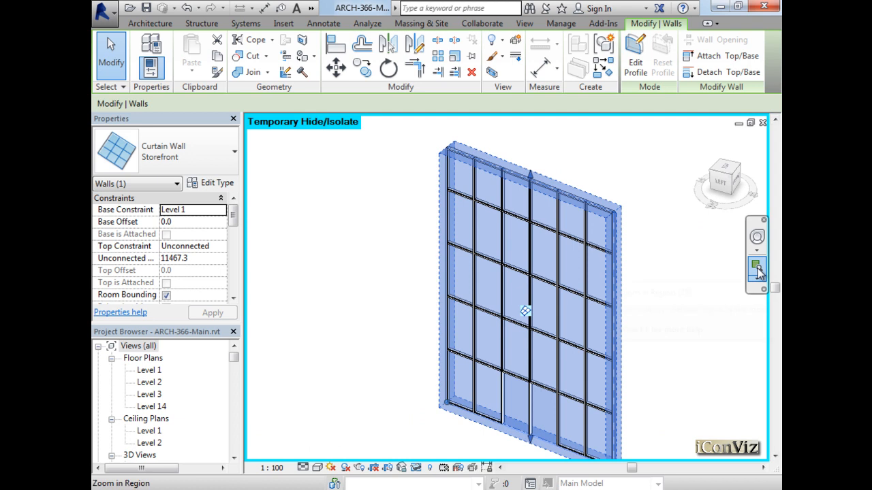
Unpin the horizontal mullion segment below the first panel in the top row of the storefront curtain wall.
drag(531, 159, 428, 225)
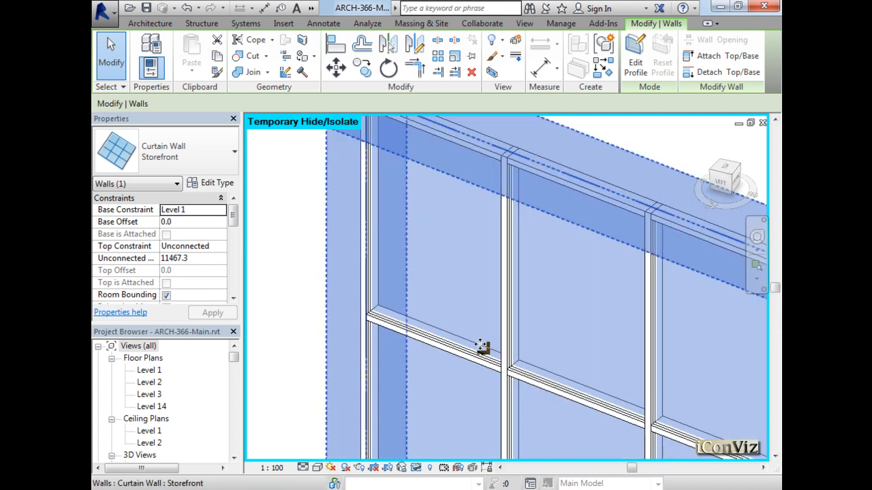
key(Escape)
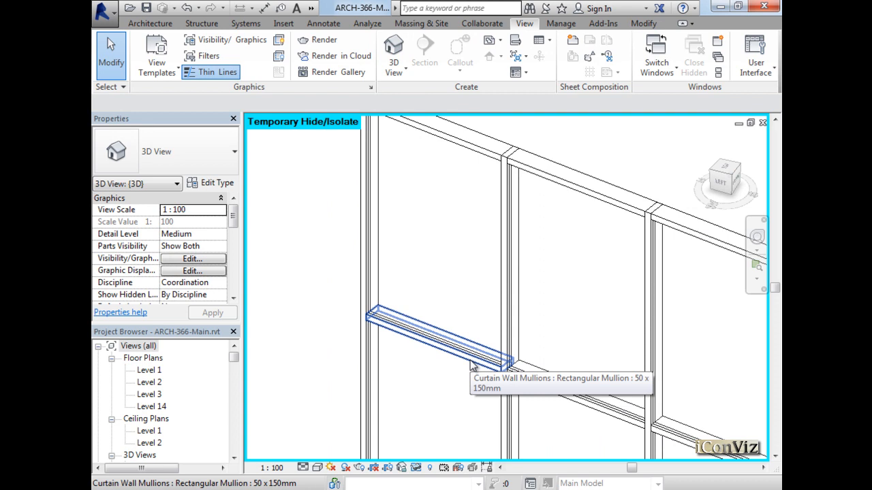
click(472, 366)
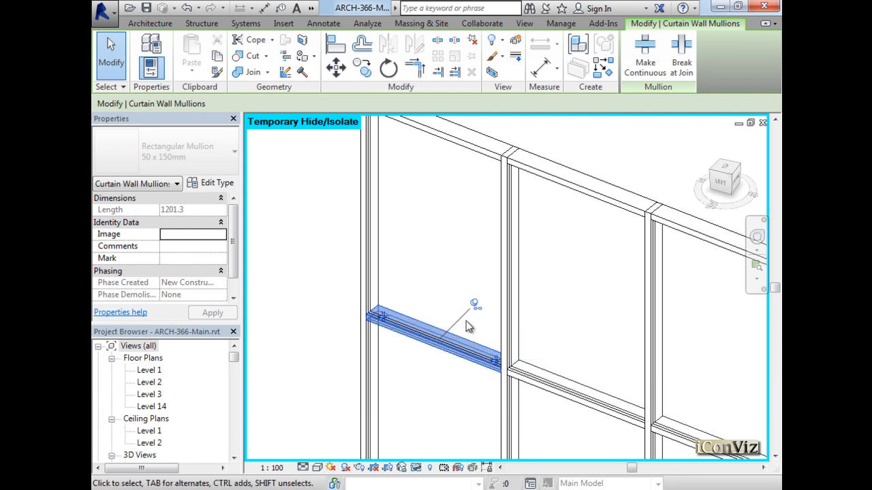
click(474, 302)
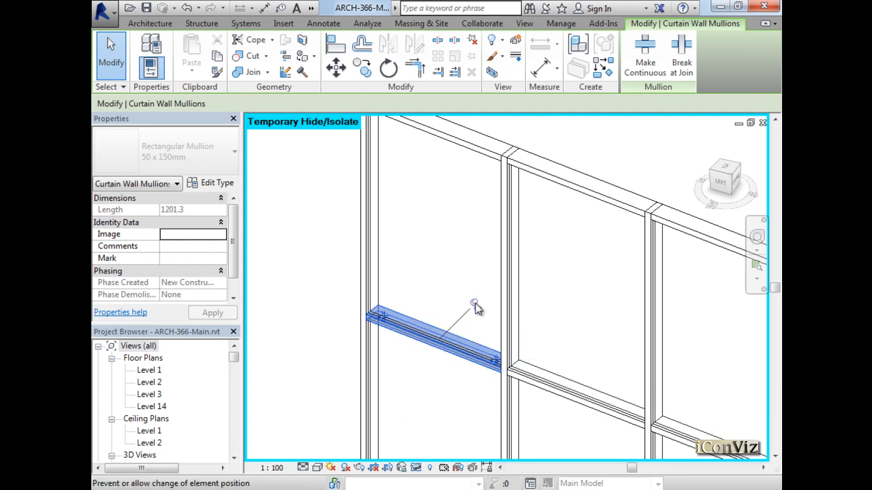
click(475, 303)
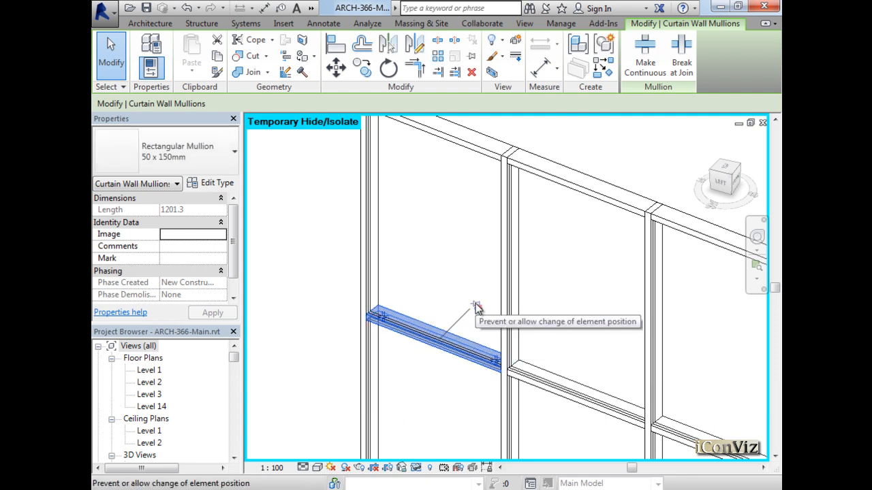
click(475, 303)
click(475, 303)
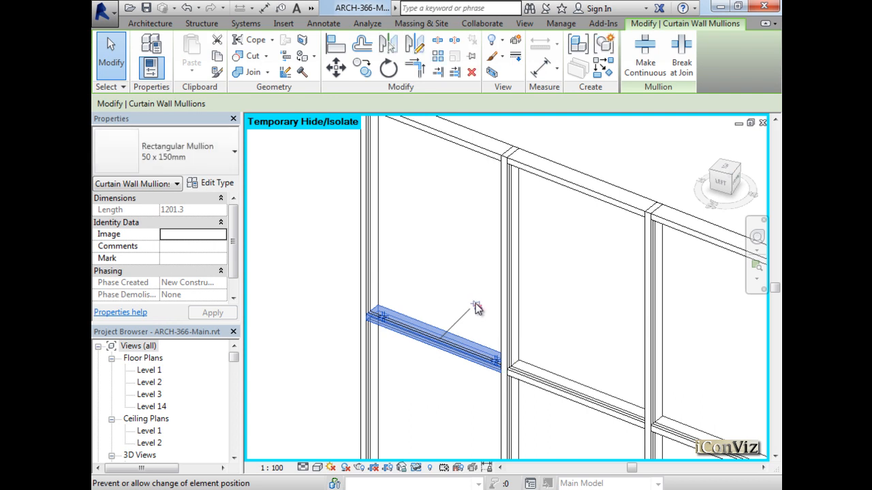
Duplicate the unpinned mullion's 50 x 150mm type as a new type named Mul-1.
click(214, 185)
drag(666, 27, 318, 27)
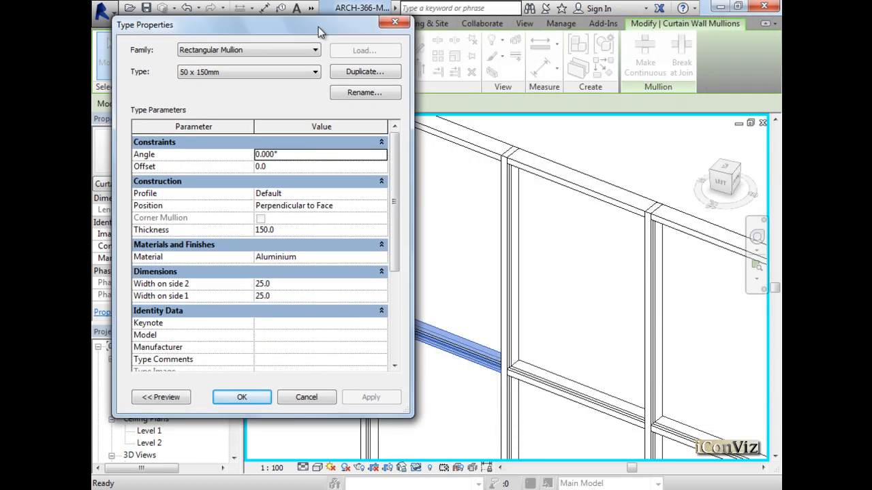
click(373, 72)
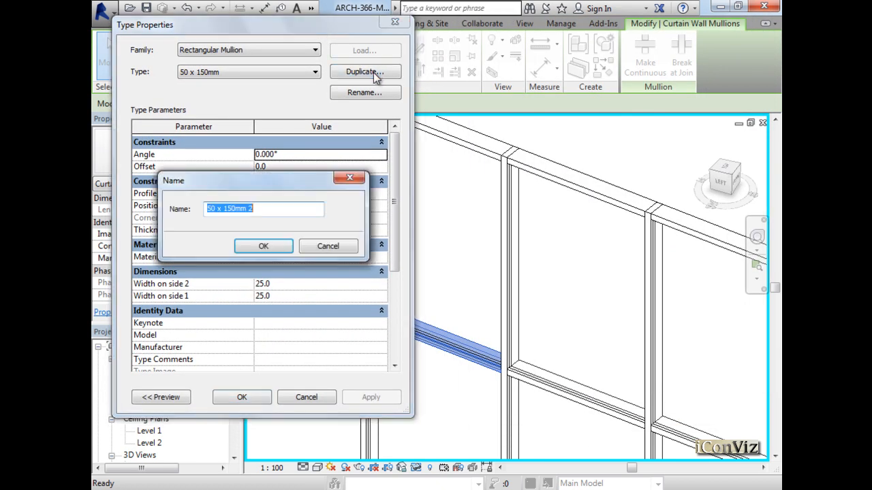
text(mul-1)
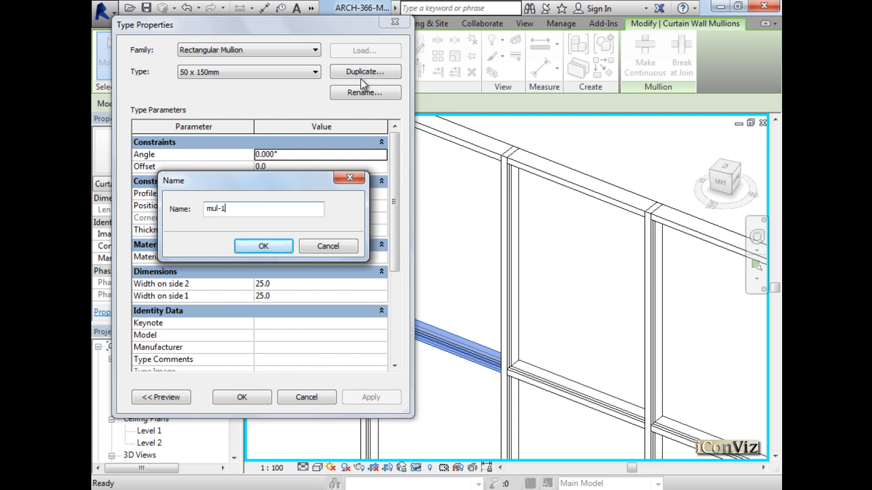
key(Left)
key(Left)
key(Left)
key(Left)
key(BackSpace)
text(M)
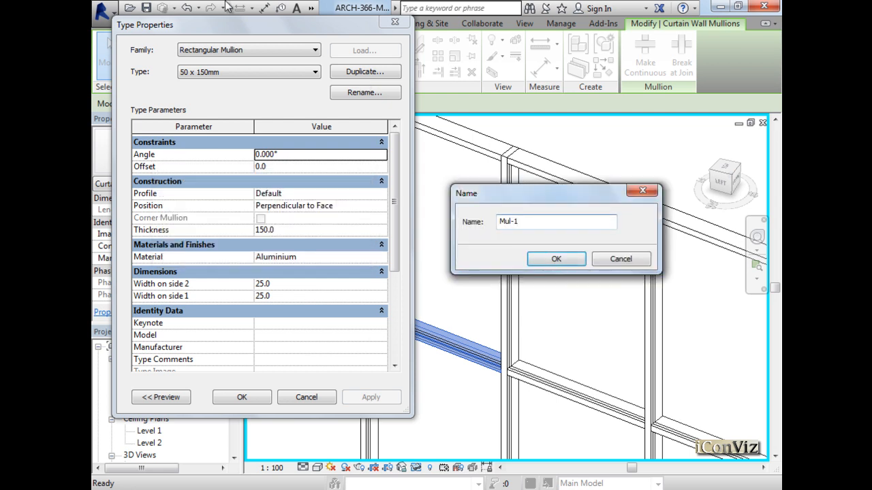
click(558, 260)
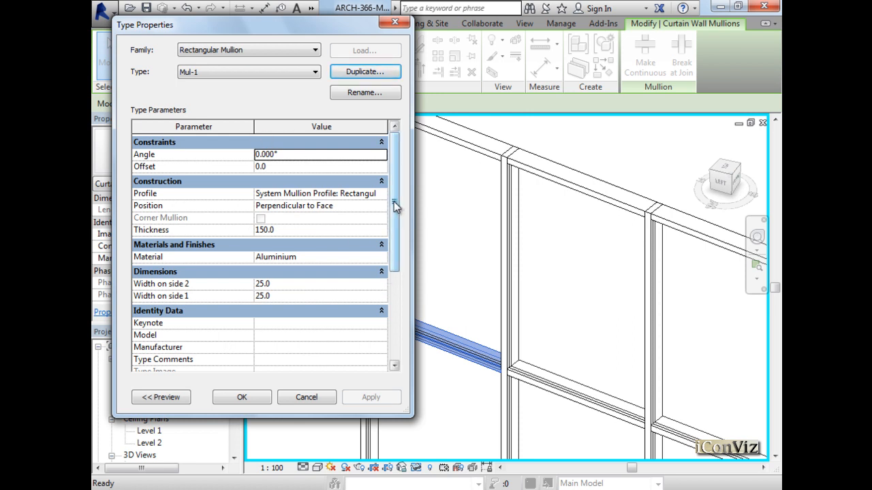
Set the Mul-1 mullion type's thickness to 30 cm and accept the type properties.
mouse_move(395, 207)
mouse_down()
mouse_move(386, 304)
mouse_move(392, 207)
mouse_up()
drag(342, 31, 461, 26)
click(511, 247)
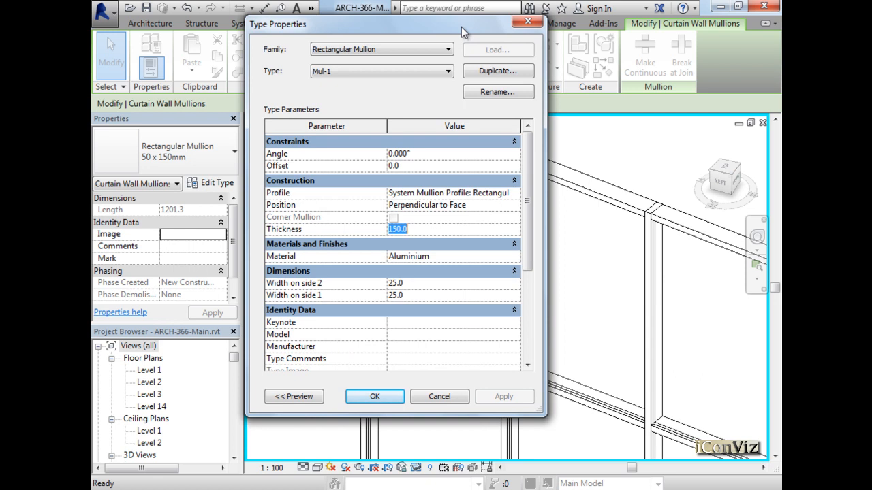
text(30cm)
drag(455, 26, 371, 19)
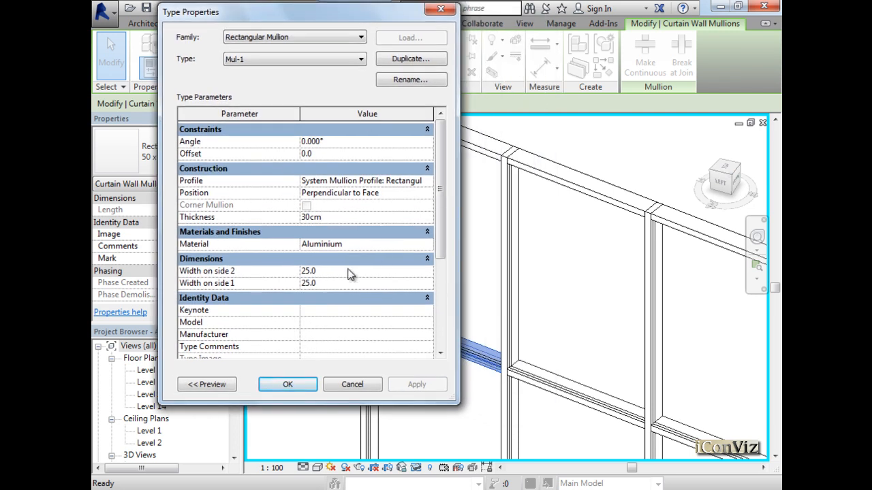
click(337, 195)
click(321, 218)
click(288, 385)
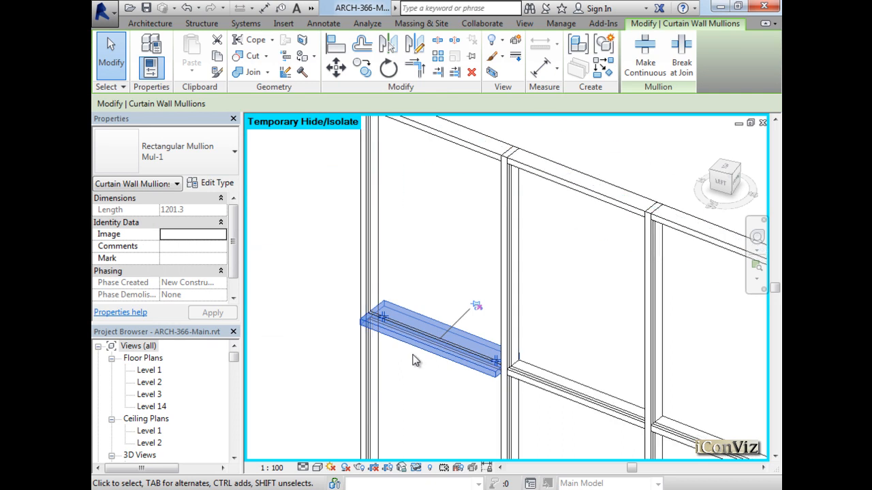
Set the Mul-1 type's Width on side 1 to 40 cm and apply it to the mullion.
click(215, 184)
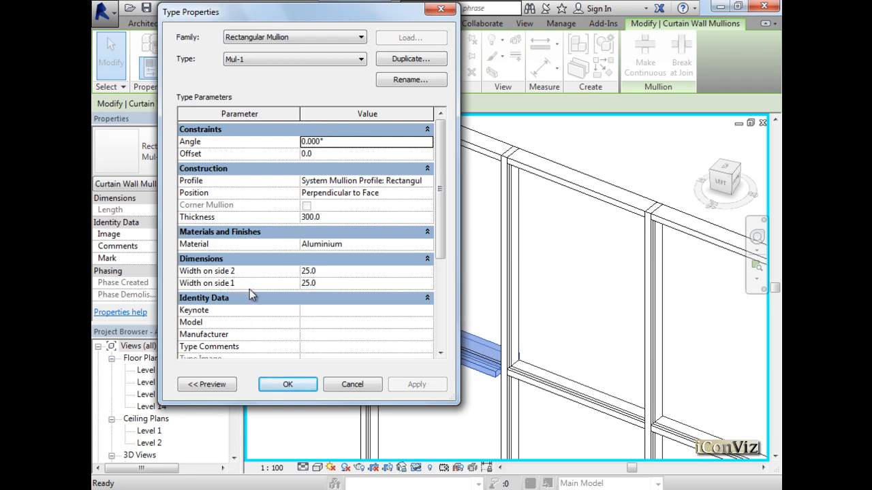
click(310, 386)
click(757, 266)
drag(536, 349, 480, 409)
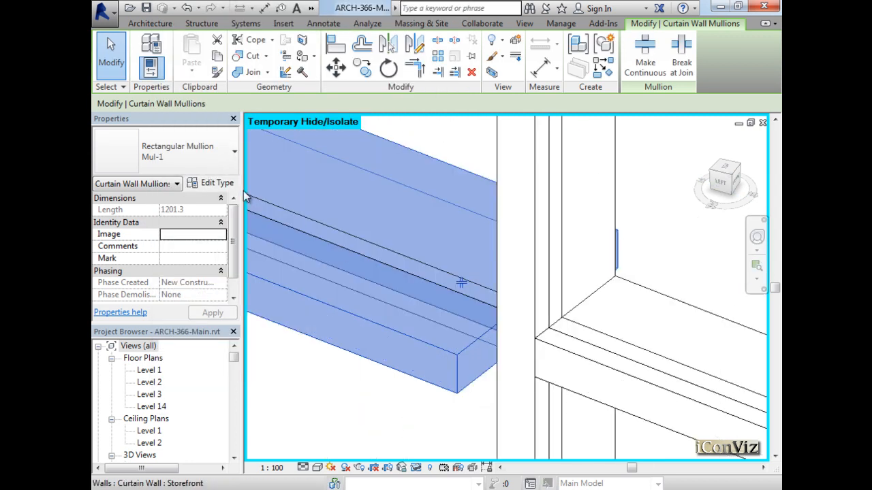
click(219, 184)
drag(406, 14, 344, 29)
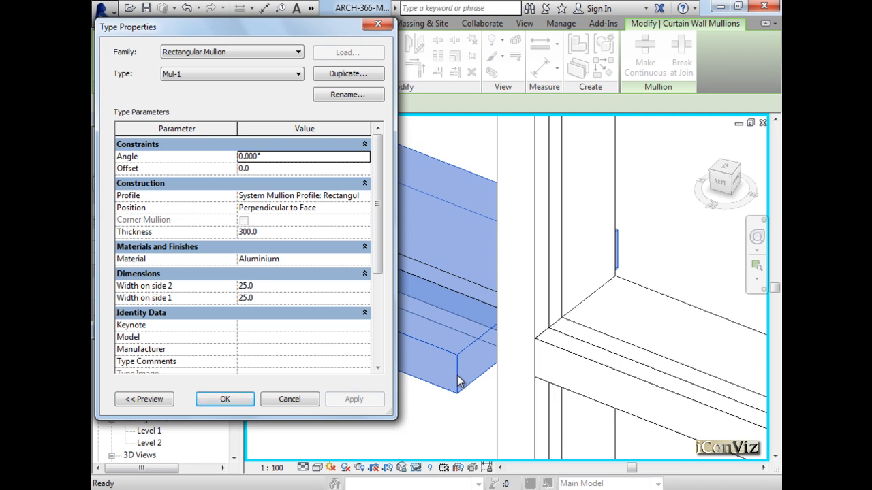
click(282, 298)
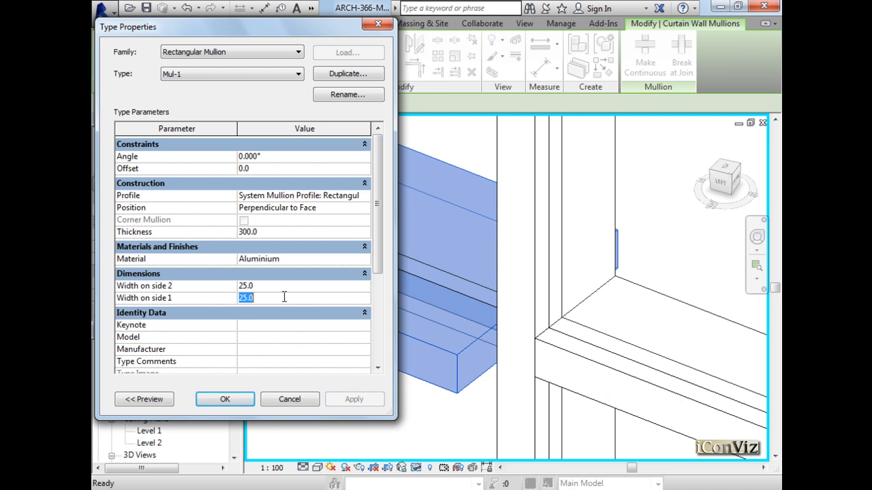
text(40)
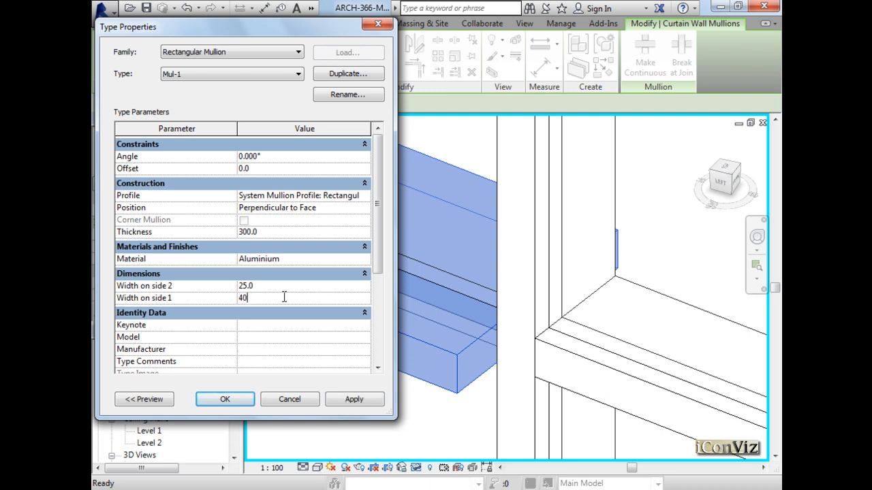
text(cm)
click(359, 399)
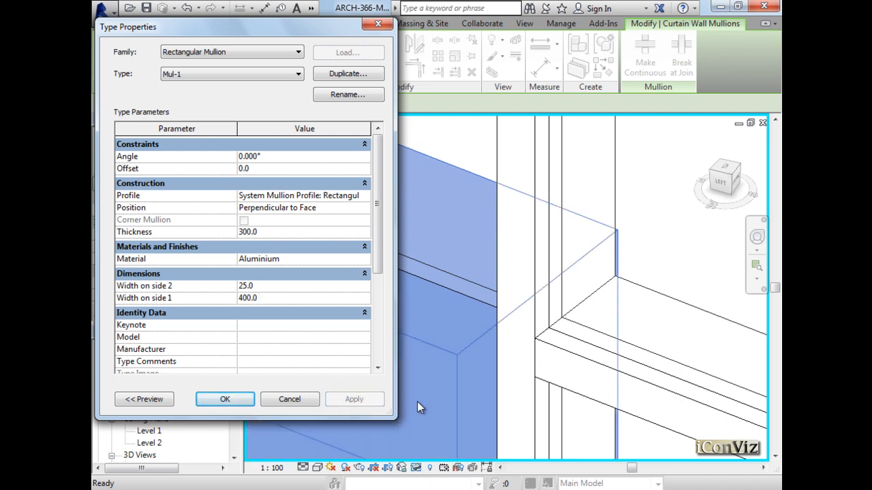
Apply a Width on side 1 of 25 mm, and a Width on side 2 of 40 m, to Mul-1.
click(306, 299)
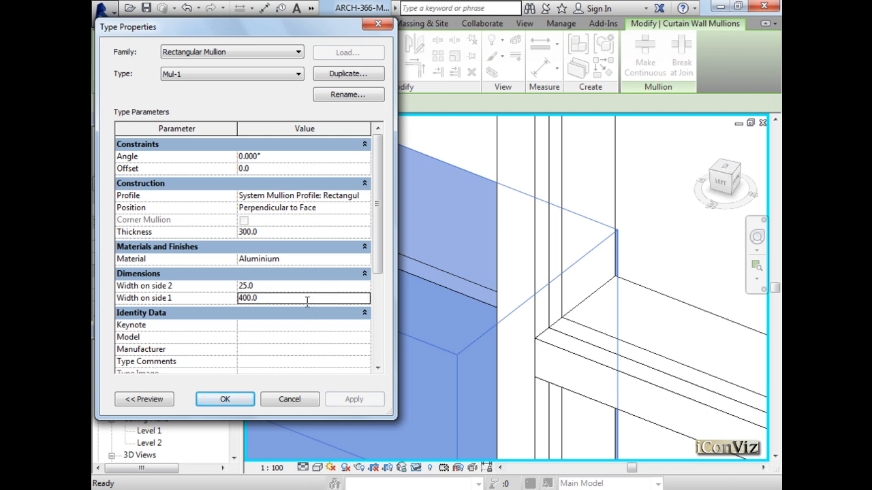
text(25)
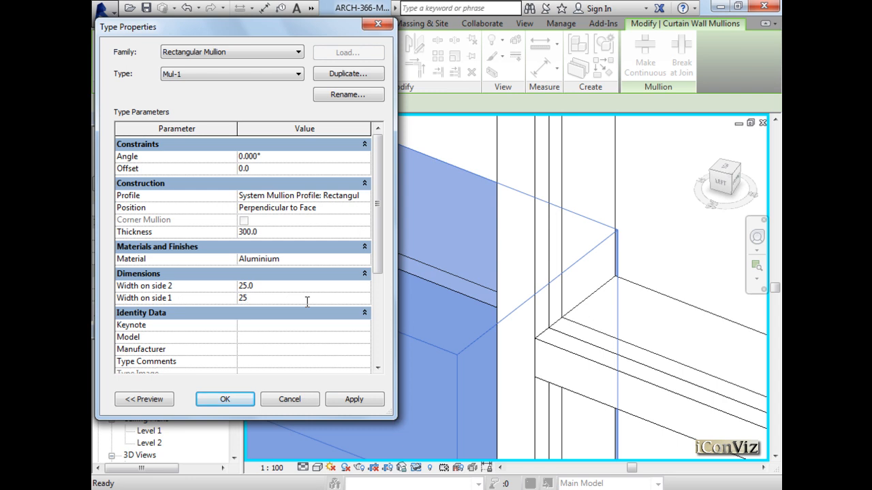
click(358, 399)
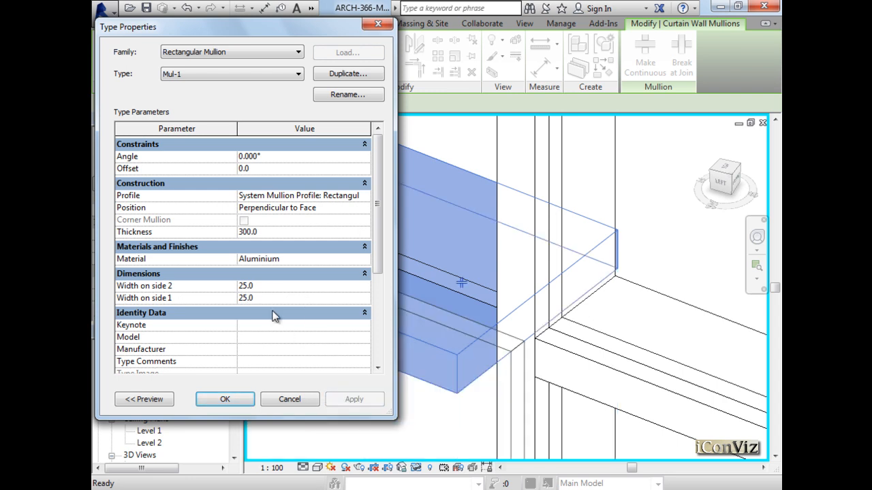
click(268, 287)
text(40m)
click(358, 402)
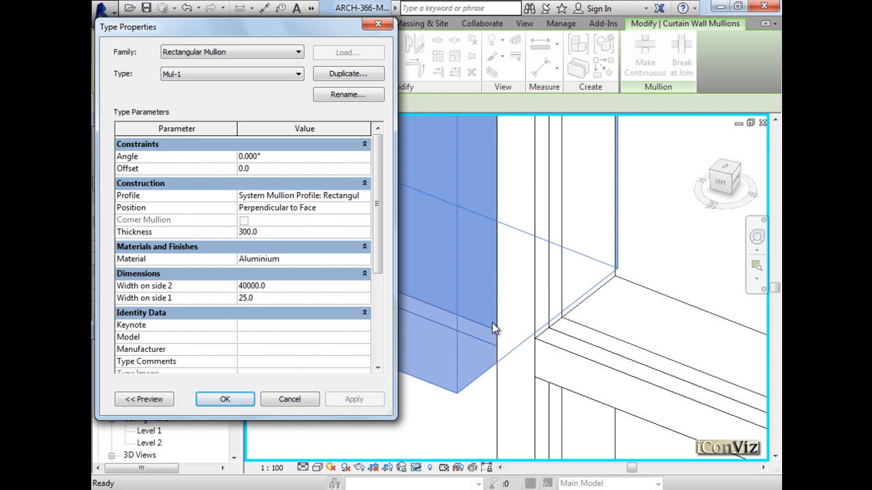
Set both side widths of the Mul-1 type to 10 cm and accept the type properties.
click(348, 285)
text(3)
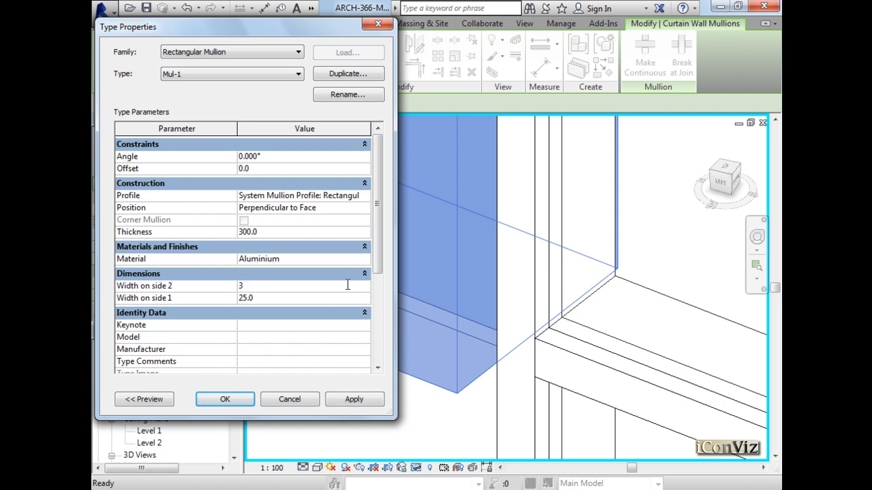
key(BackSpace)
text(10cm)
click(327, 296)
text(10cm)
click(224, 399)
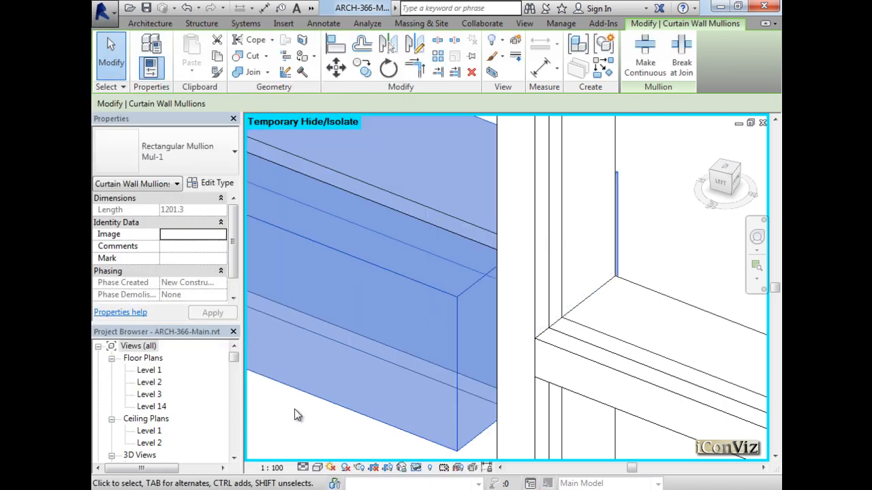
Set Width on side 1 and Width on side 2 of Mul-1 to 2 cm each and accept the type properties.
click(217, 182)
click(286, 287)
double_click(286, 286)
text(2000)
click(287, 299)
text(cm)
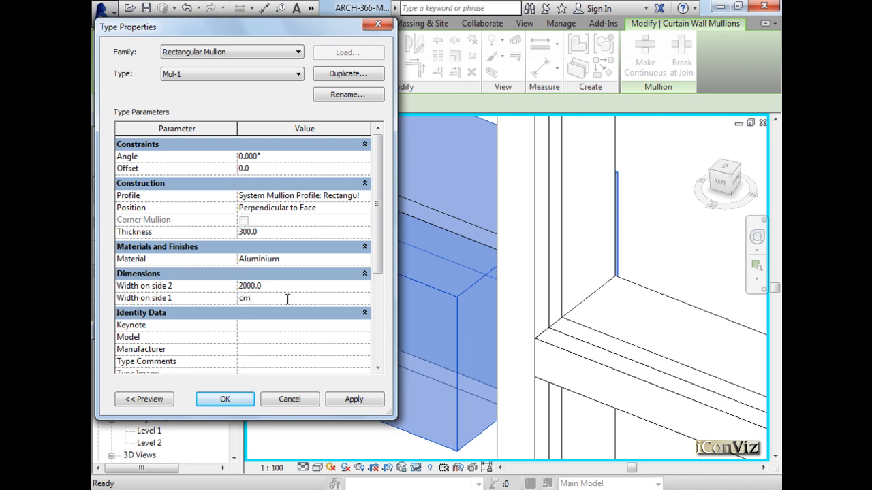
key(BackSpace)
key(BackSpace)
text(2cm)
click(286, 289)
text(2m)
key(BackSpace)
text(cm)
click(283, 298)
click(225, 399)
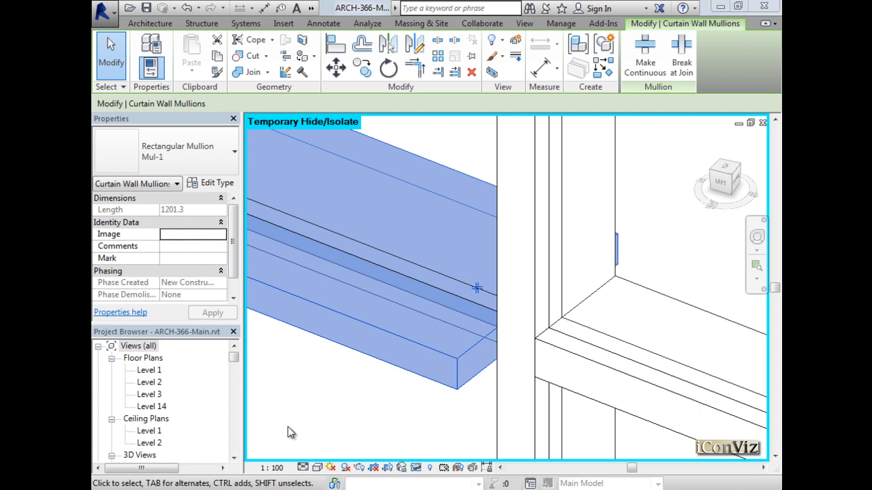
Examine the profiles available for the Mul-1 mullion type without choosing a different one.
click(209, 183)
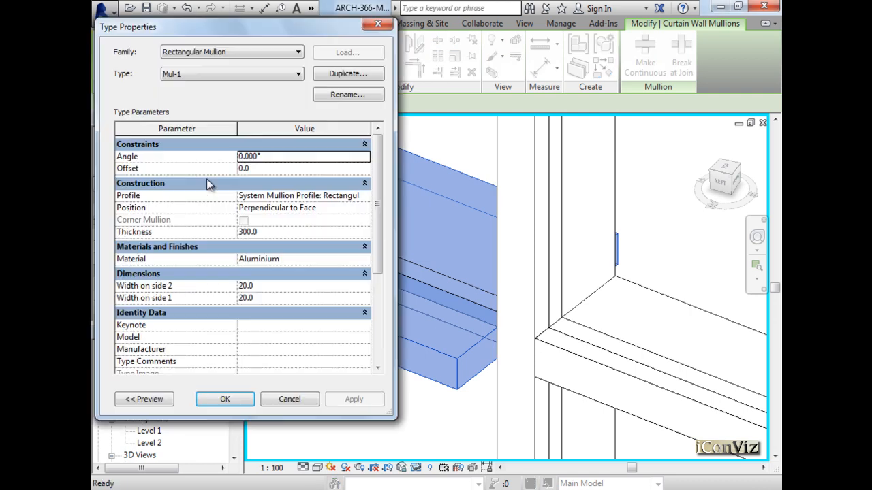
click(367, 199)
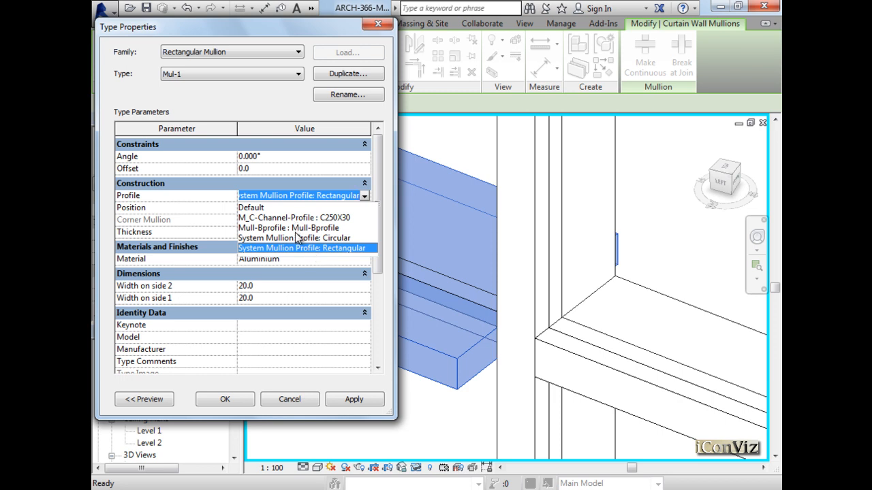
click(238, 406)
click(224, 400)
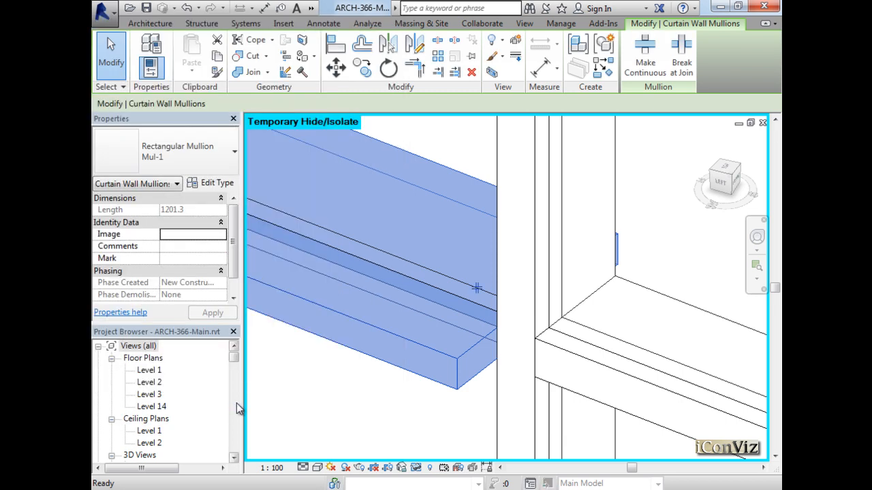
Create a new family from the Metric Profile-Mullion.rft template.
click(104, 15)
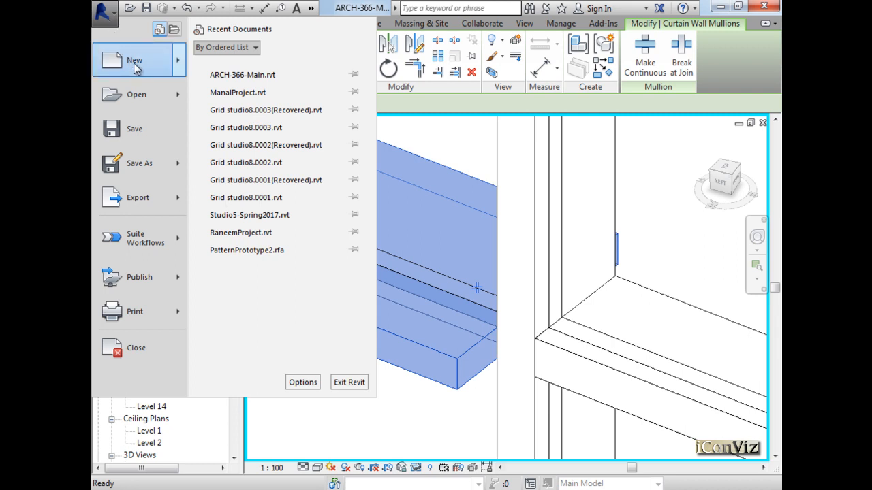
mouse_move(132, 60)
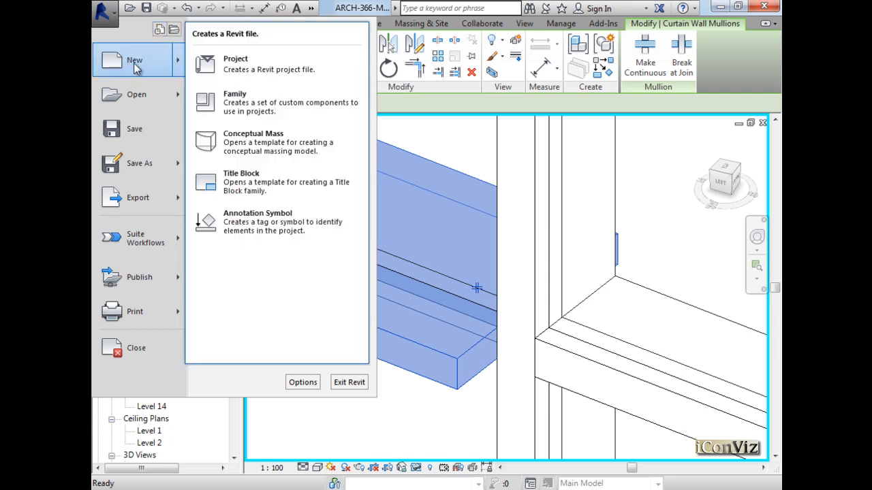
click(235, 105)
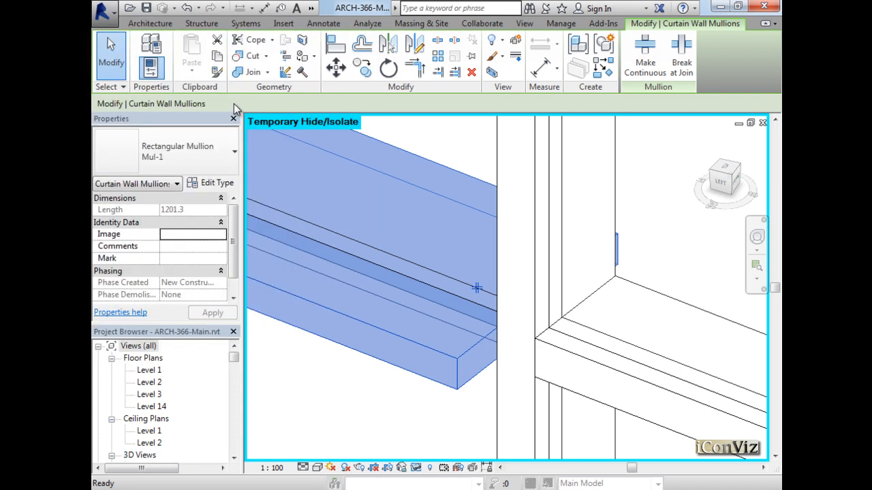
drag(395, 92, 236, 51)
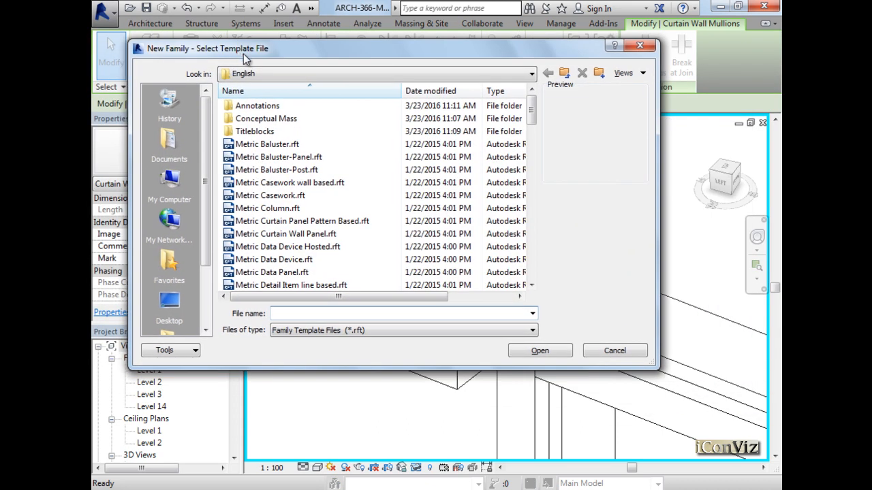
scroll(533, 113, down, 1)
drag(533, 112, 531, 224)
click(321, 197)
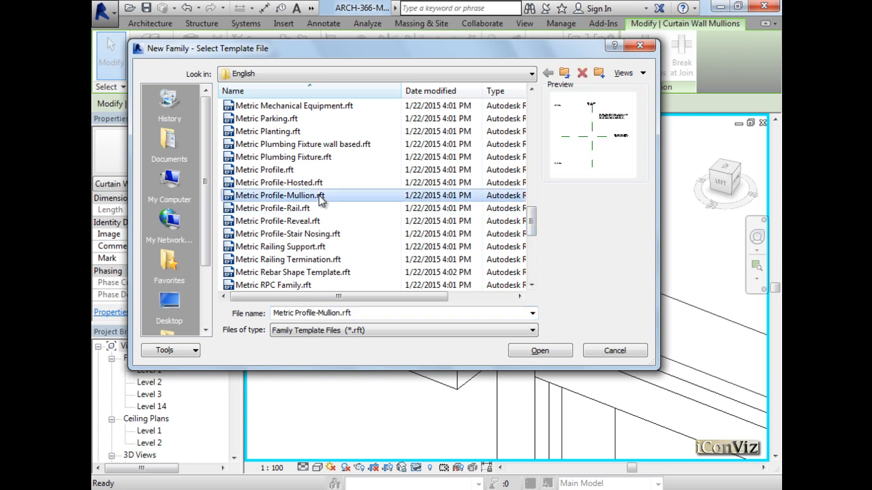
click(284, 182)
click(283, 197)
click(526, 353)
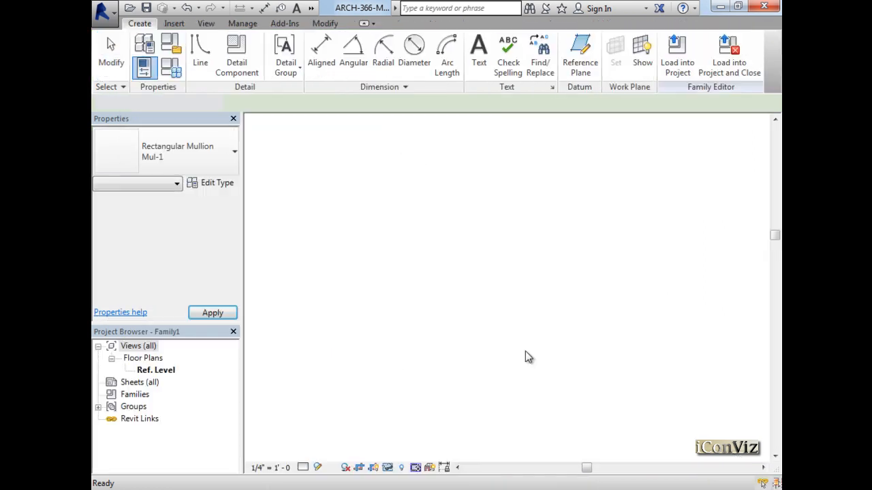
Tile the family and project views, fit them to their windows, and maximize the family's Ref. Level plan.
key(w)
key(t)
key(z)
key(a)
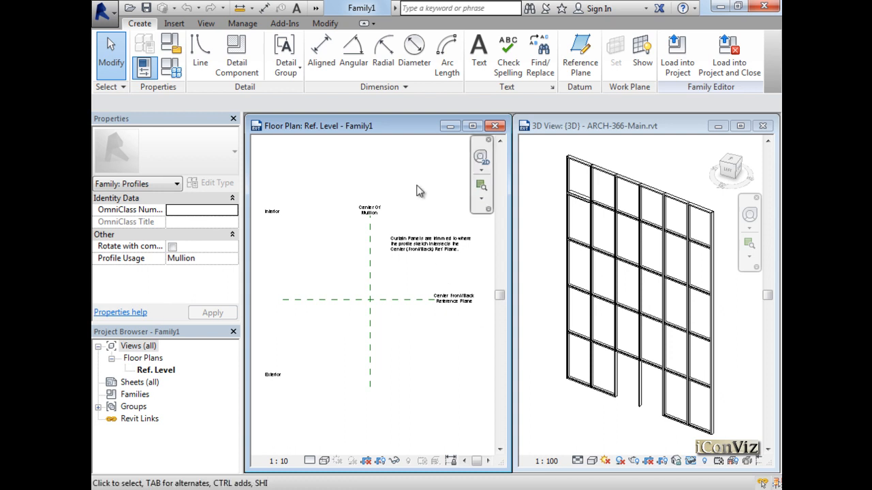
mouse_move(353, 134)
mouse_down()
mouse_move(413, 135)
mouse_move(354, 137)
mouse_up()
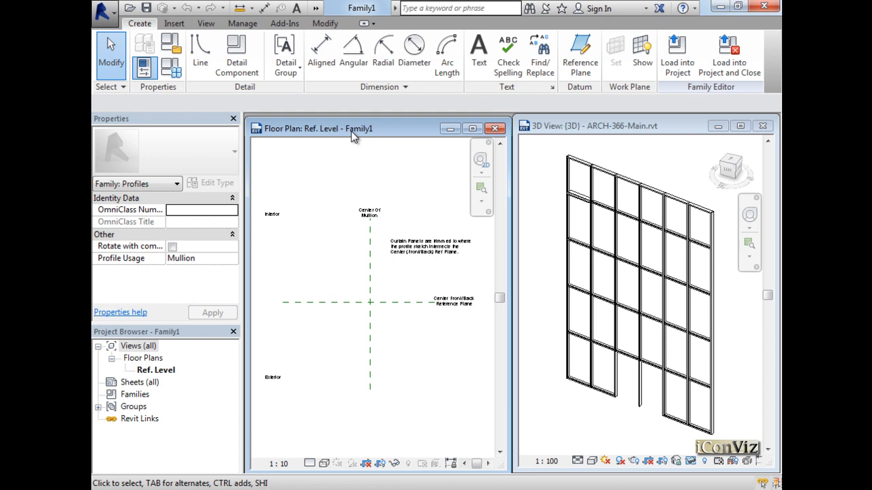
click(474, 129)
key(z)
key(e)
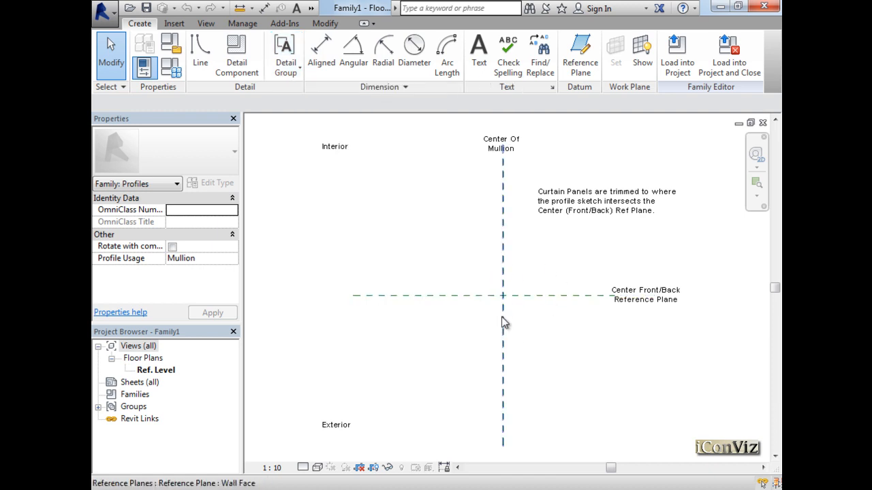
Examine the Center Of Mullion and Center Front/Back reference planes in the profile template.
click(503, 259)
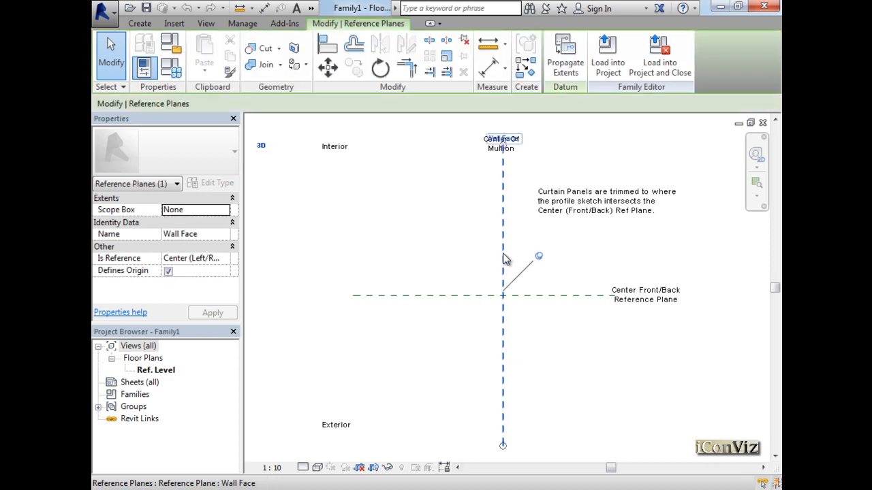
click(550, 297)
click(560, 331)
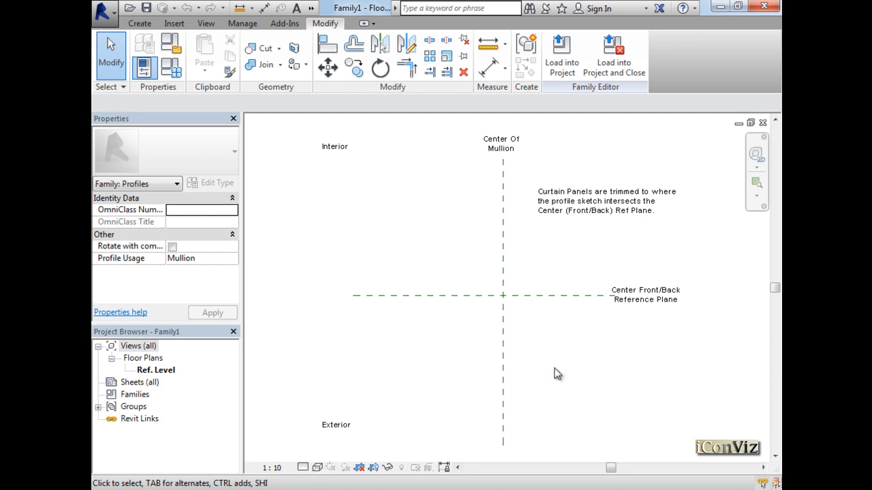
Sketch a closed five-sided profile about 180 mm wide and 120 mm deep, with one edge on the Center Of Mullion plane.
click(139, 24)
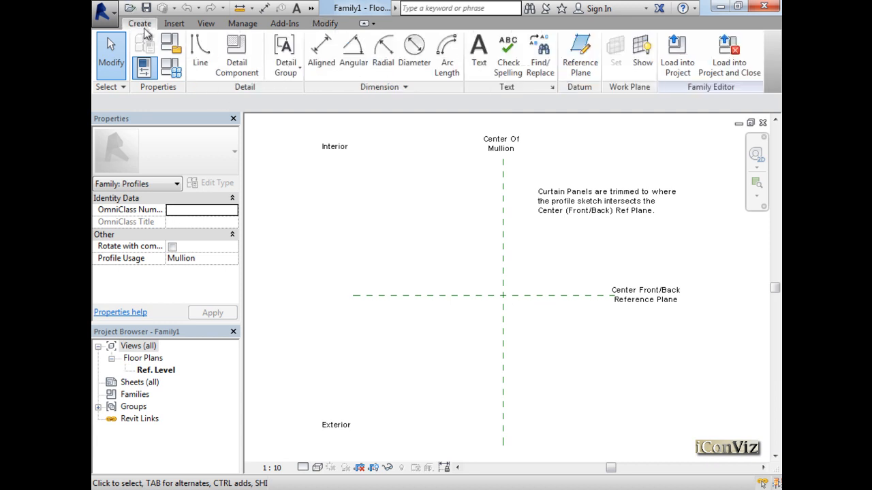
click(200, 65)
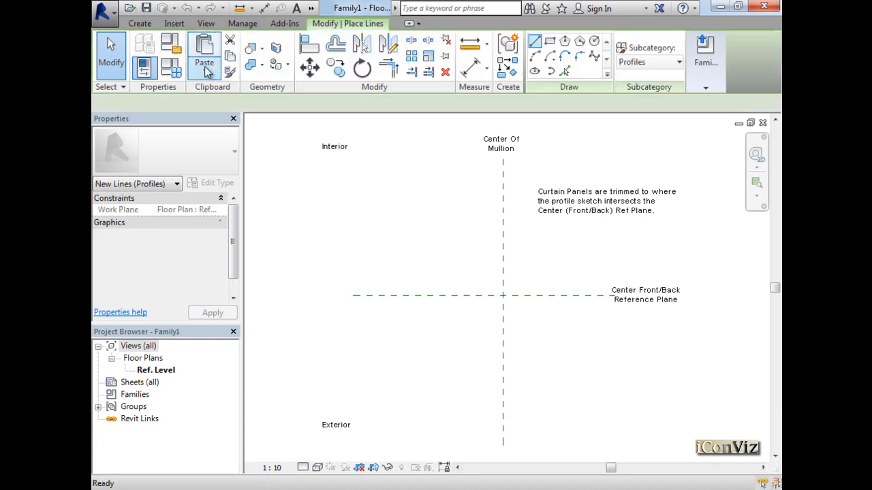
click(504, 311)
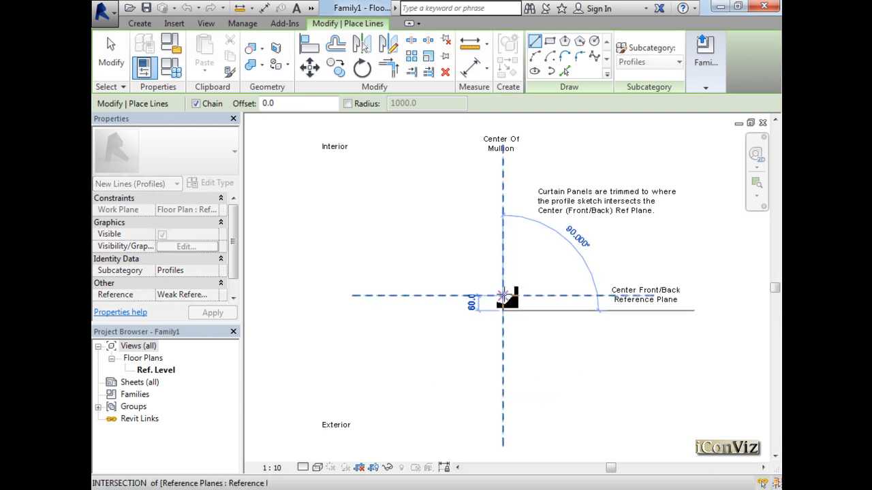
click(504, 280)
click(541, 286)
click(548, 296)
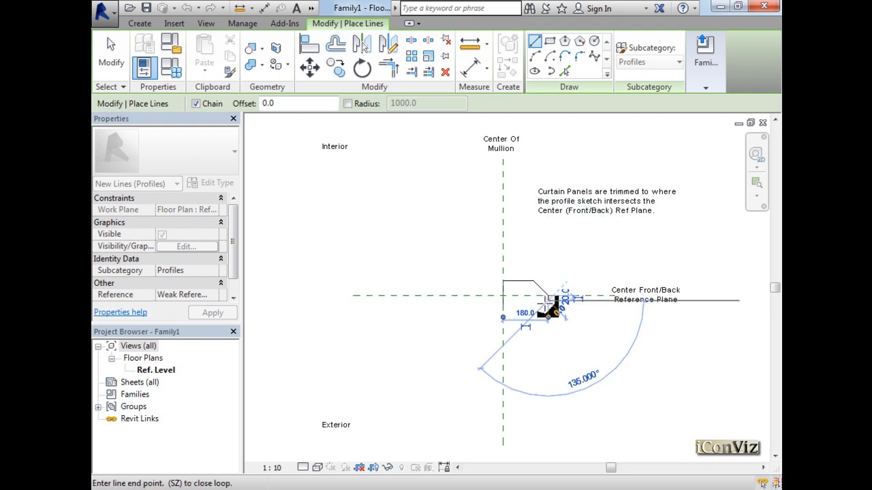
click(504, 310)
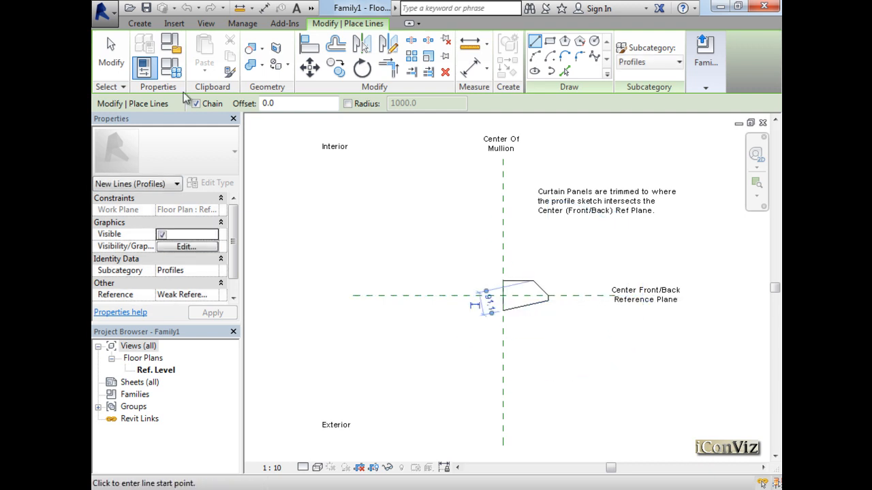
Save the family as Prof-A in the TrainingProject folder and end line placement.
click(145, 8)
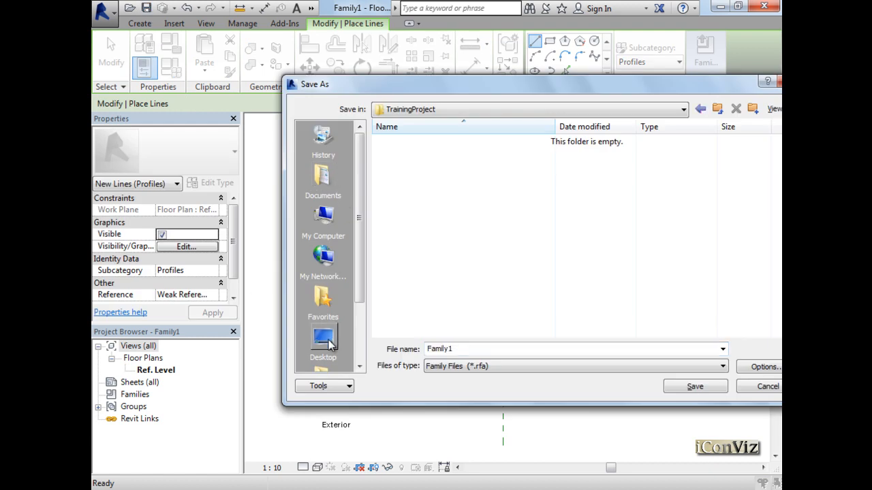
click(488, 352)
double_click(488, 352)
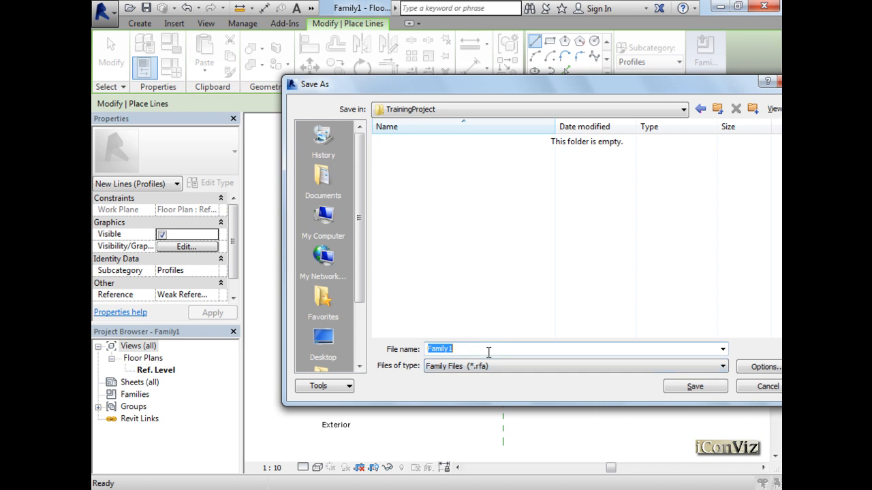
text(Prof-A)
key(Return)
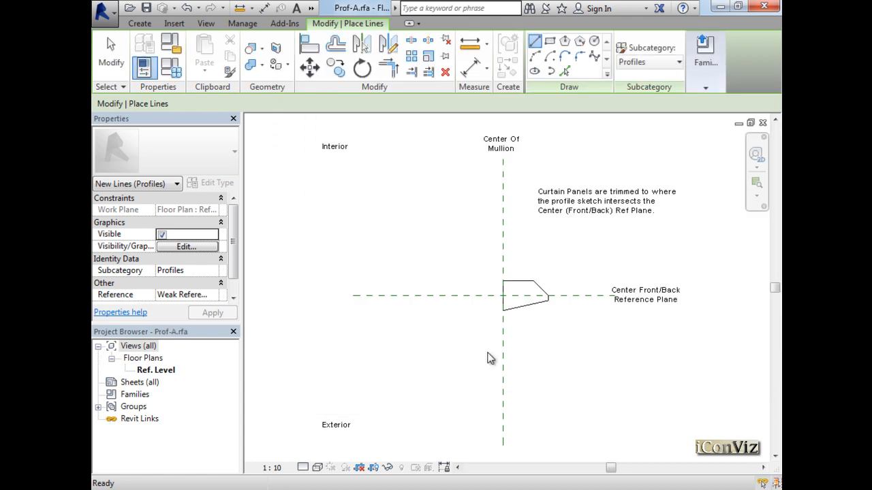
key(Escape)
key(Escape)
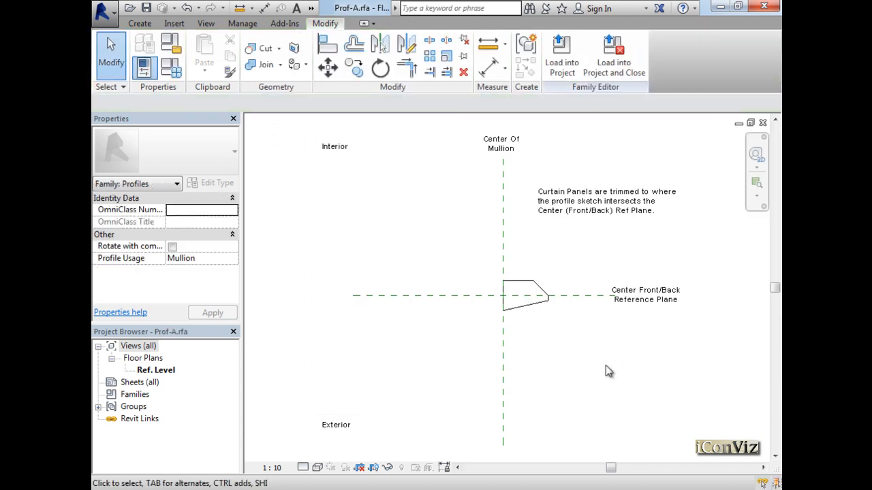
Load the Prof-A profile family into the ARCH-366-Main project.
click(558, 67)
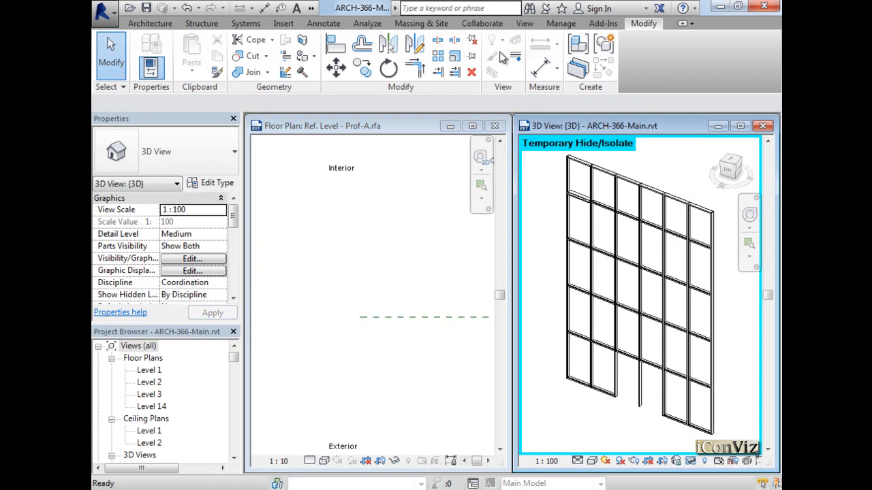
click(283, 23)
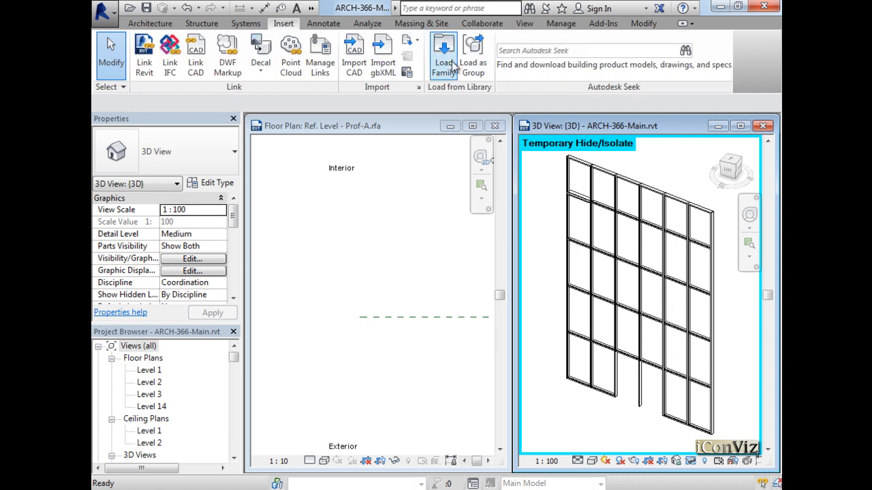
click(395, 132)
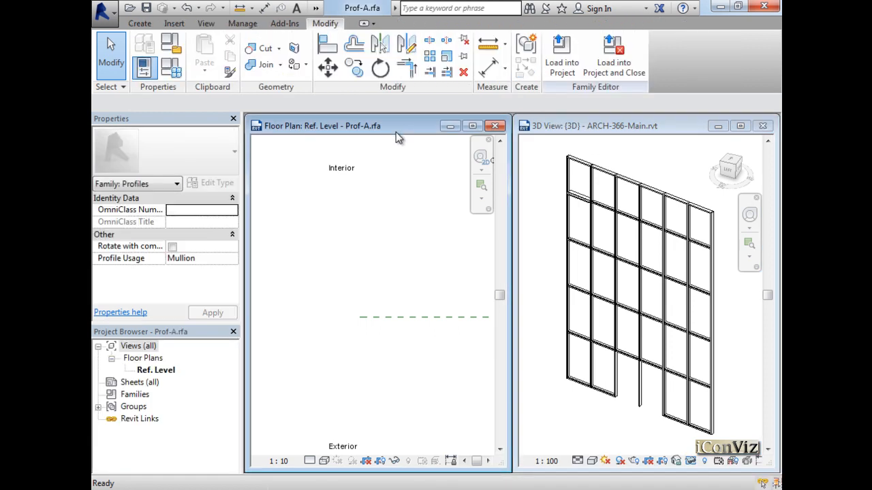
drag(395, 133, 396, 138)
click(550, 74)
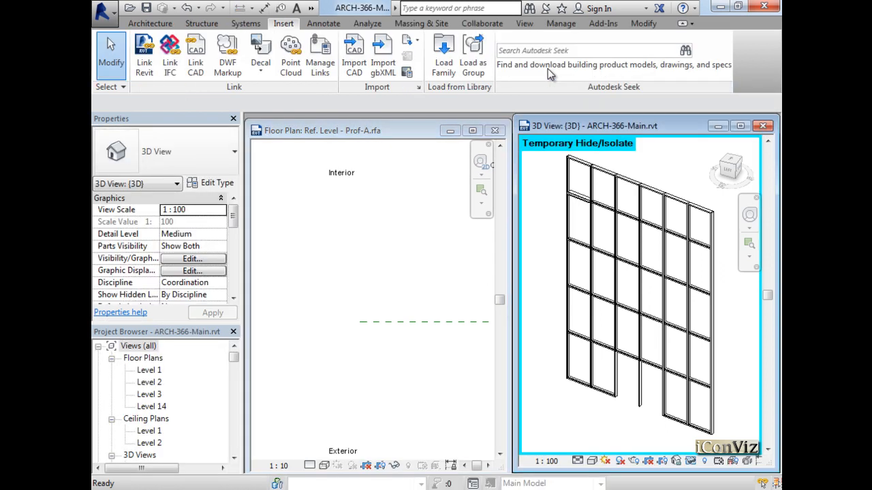
Assign the Prof-A : Prof-A profile to the Mul-1 type of the horizontal mullion in the 3D view and accept the type properties.
click(741, 126)
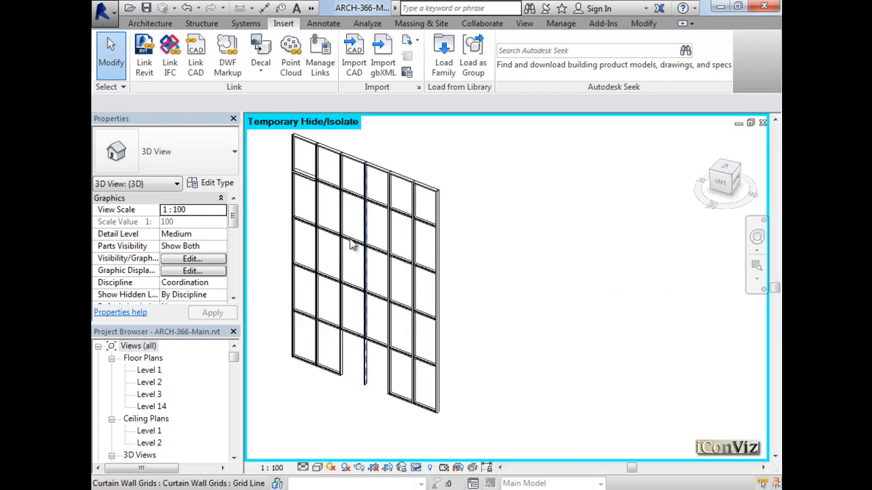
click(757, 265)
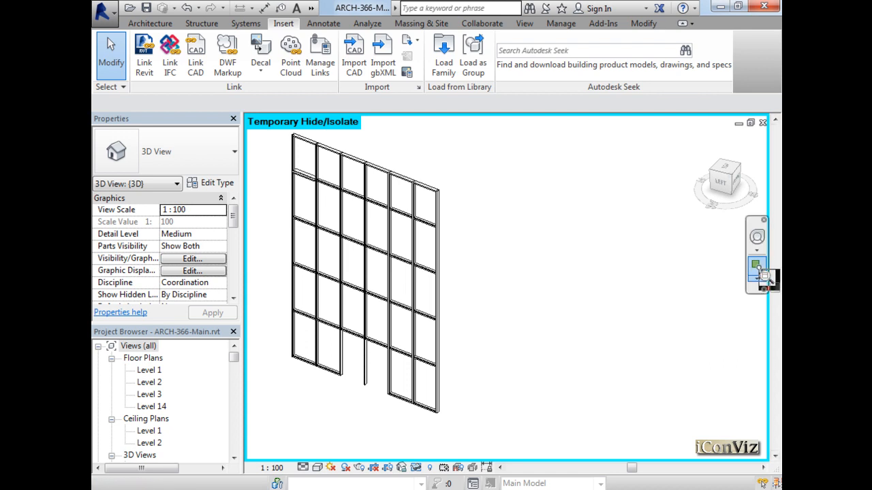
click(315, 174)
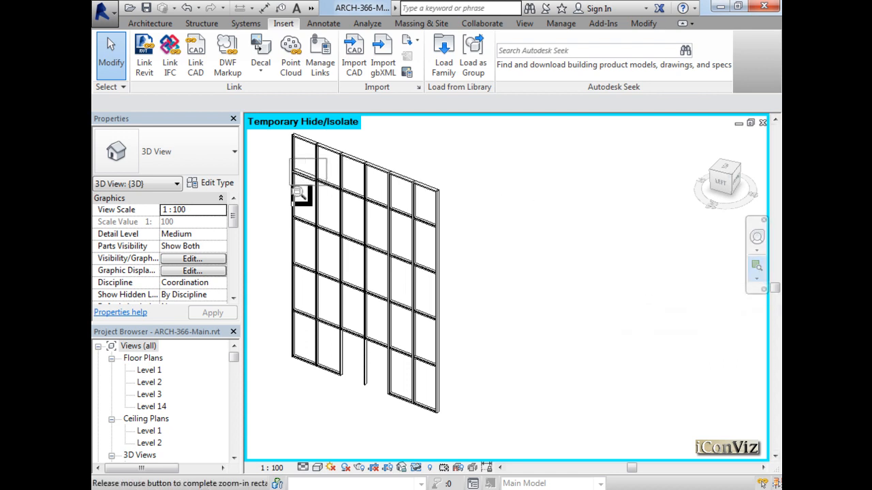
click(303, 203)
click(493, 264)
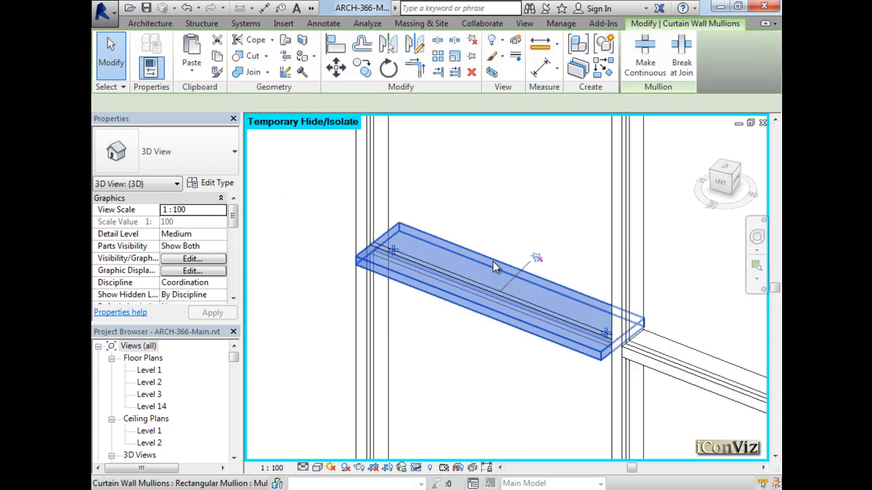
click(222, 185)
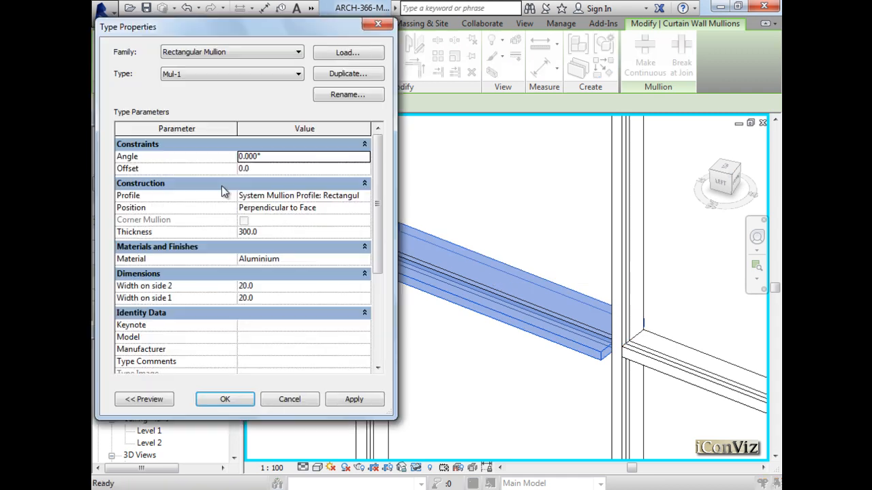
click(365, 198)
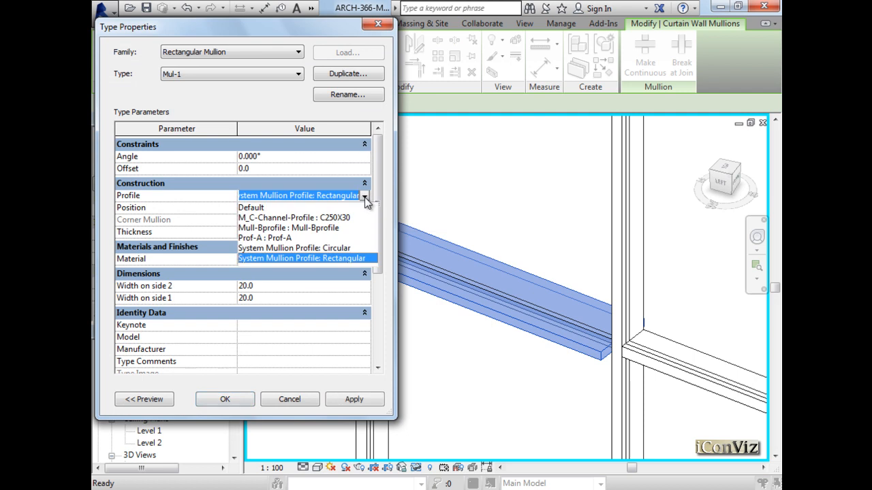
click(259, 238)
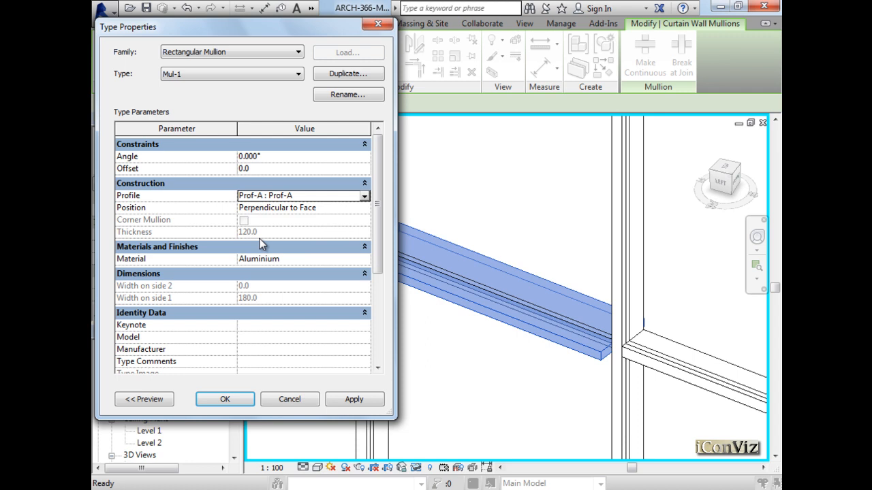
click(355, 400)
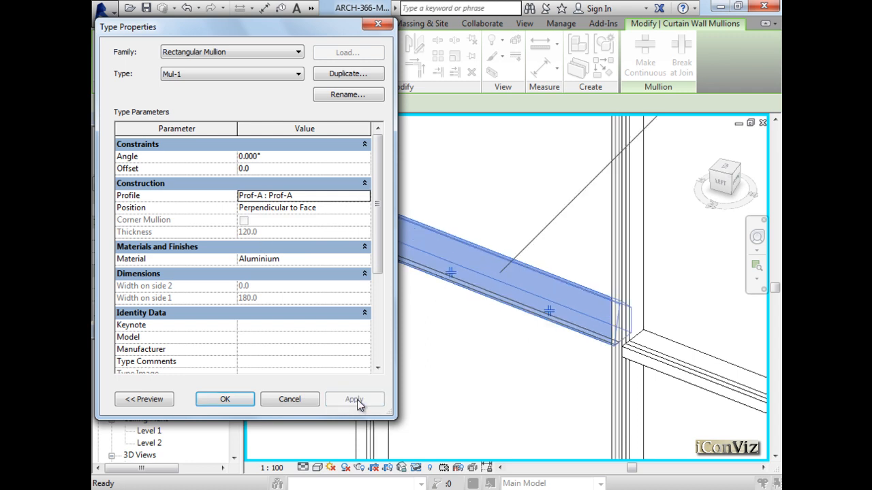
click(236, 402)
Compare the Mul-1 mullion in 3D with the Prof-A profile sketch in tiled views.
shift+middle_drag(446, 347, 395, 302)
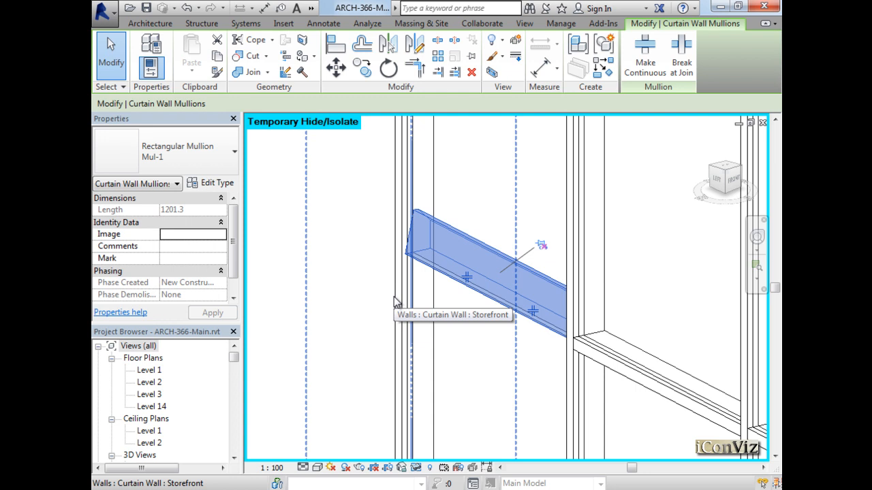
key(w)
key(t)
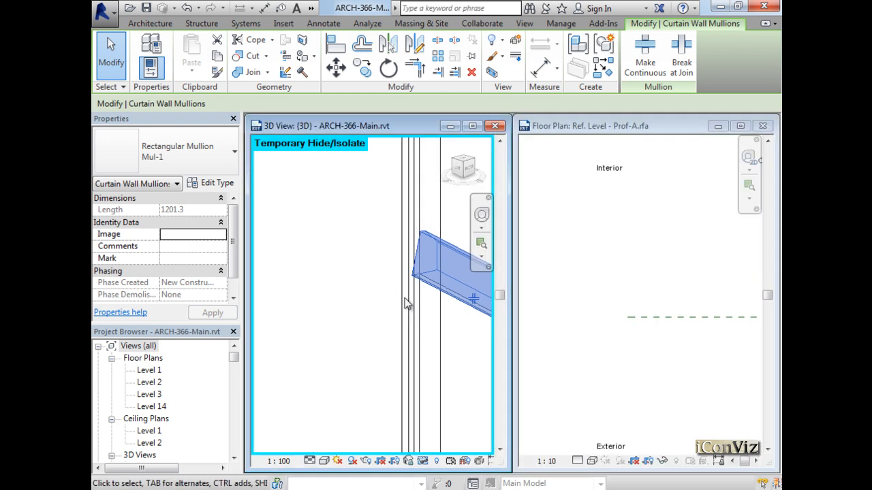
click(756, 463)
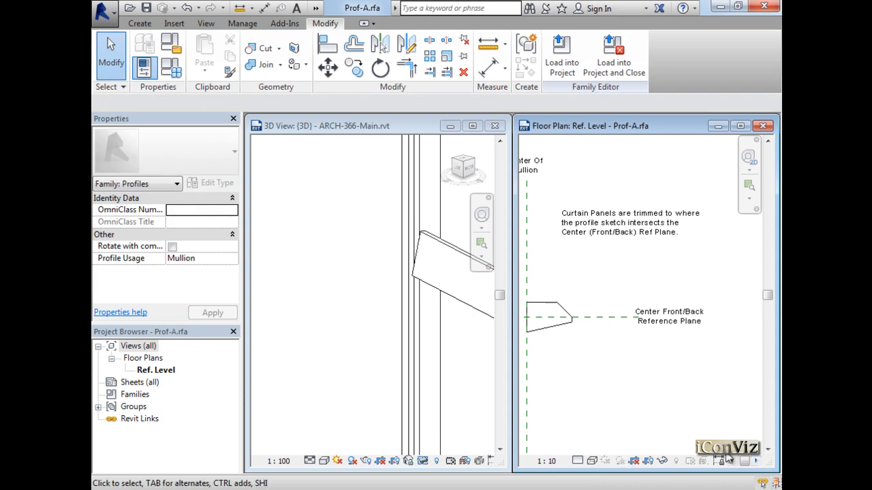
Mirror all the profile lines about the Center of Mullion reference plane without keeping a copy.
click(732, 461)
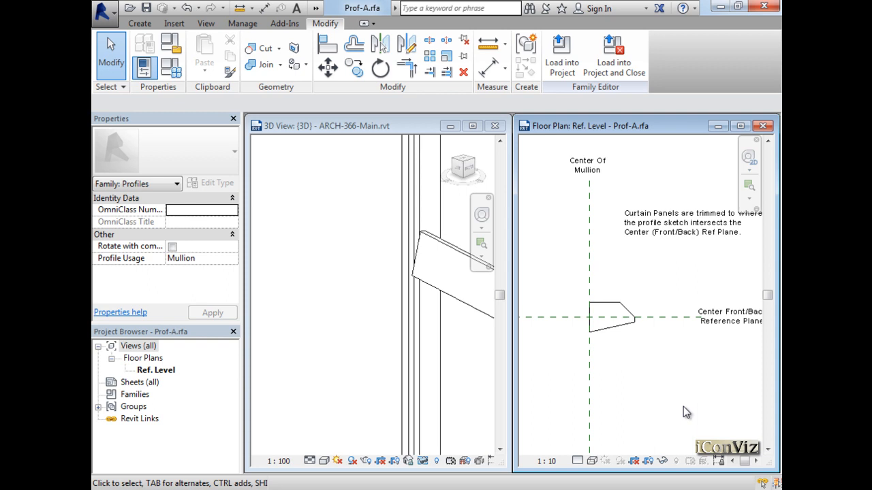
click(421, 358)
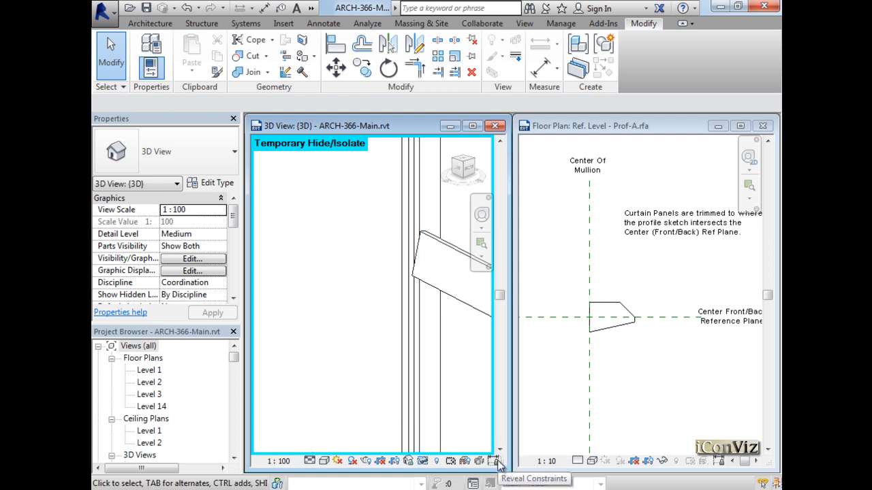
click(642, 379)
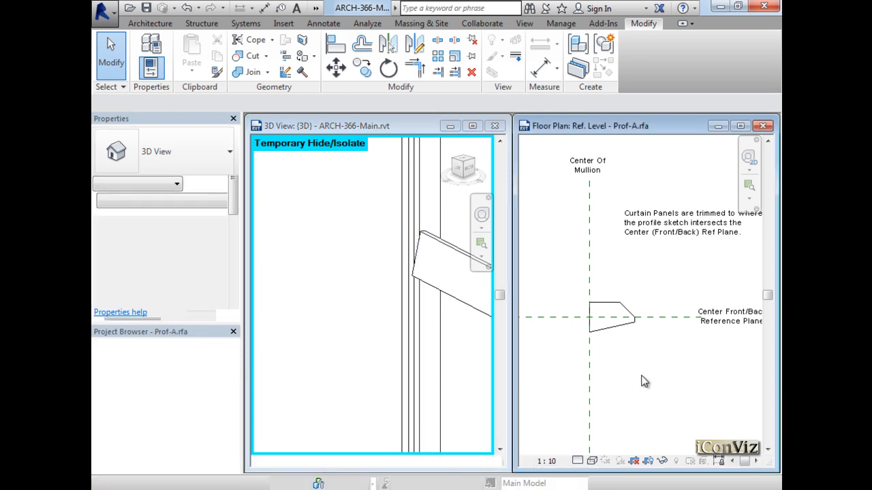
drag(564, 287, 672, 387)
mouse_move(320, 85)
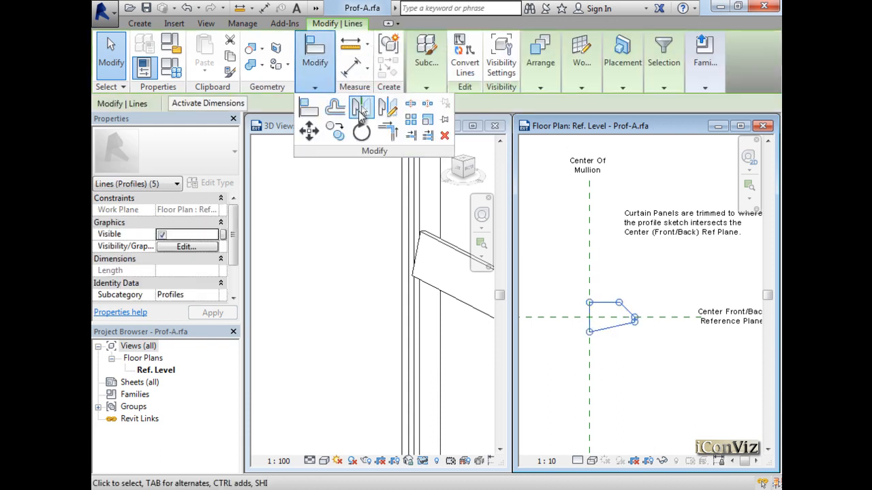
click(360, 109)
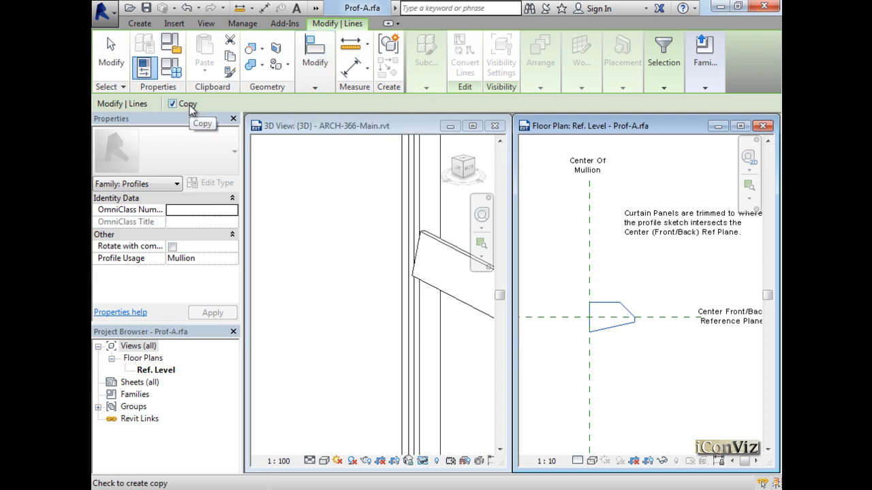
click(589, 272)
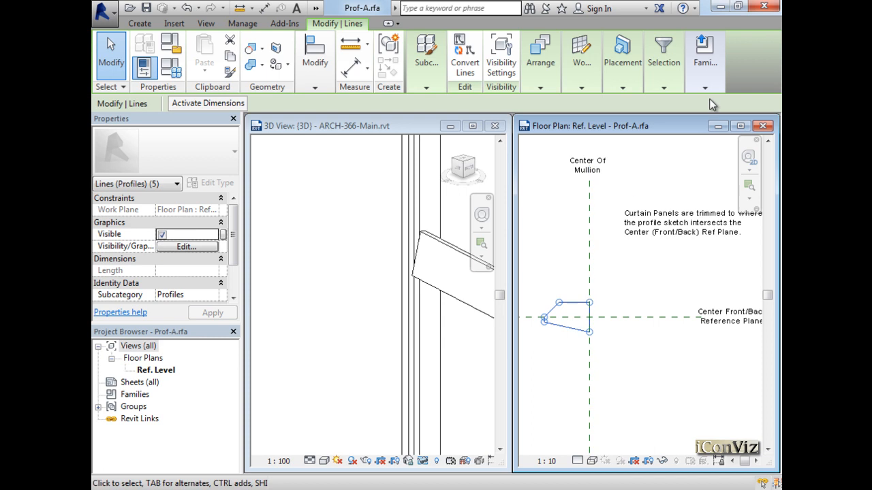
Reload the mirrored Prof-A profile into the ARCH-366-Main project, overwriting the existing version.
mouse_move(705, 85)
click(694, 120)
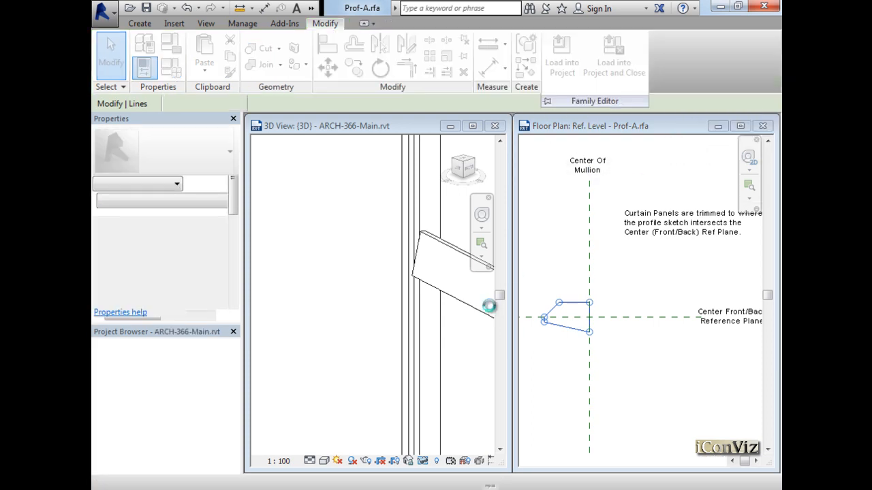
click(411, 215)
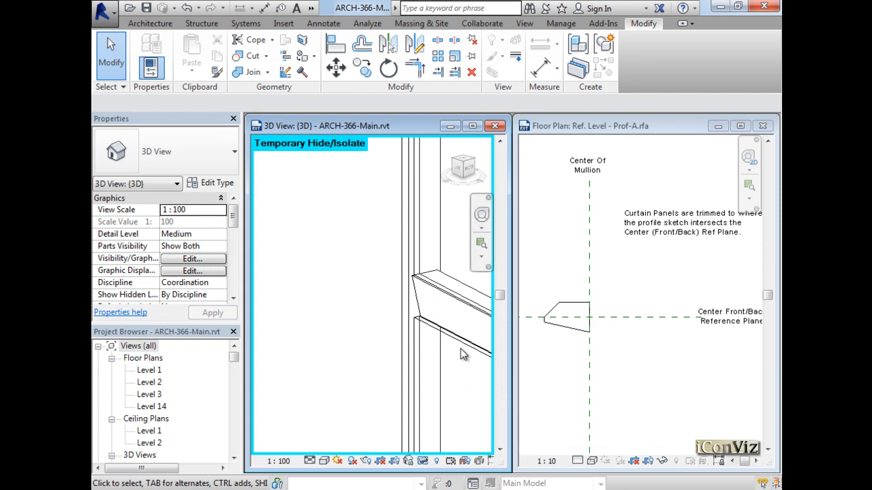
Select the horizontal Mul-1 mullion and widen the 3D view to examine its mirrored profile from another angle.
click(445, 295)
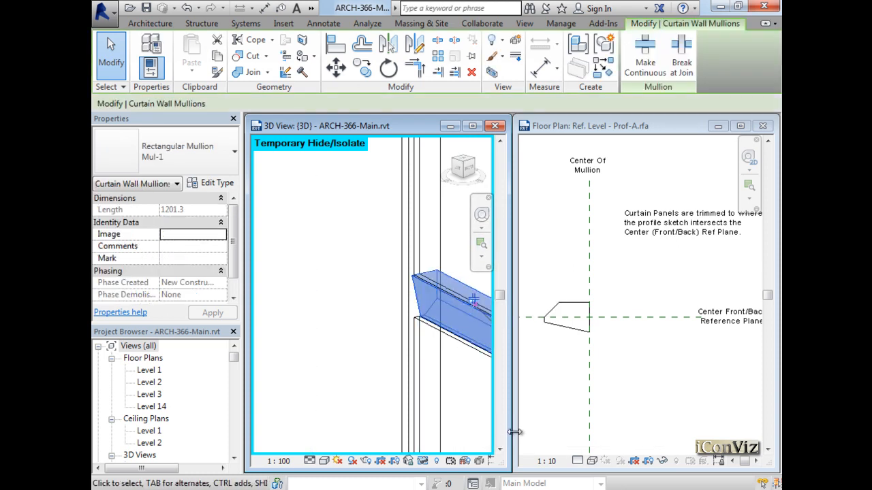
drag(510, 432, 611, 432)
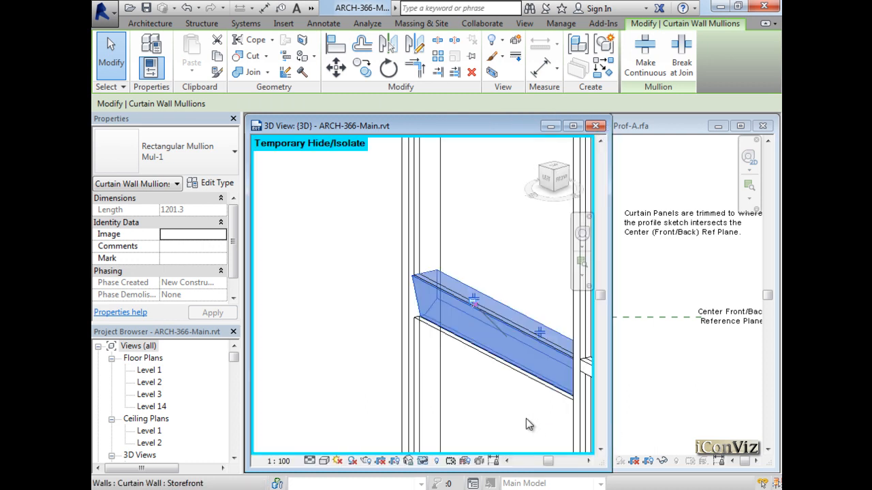
click(589, 463)
shift+middle_drag(534, 388, 639, 369)
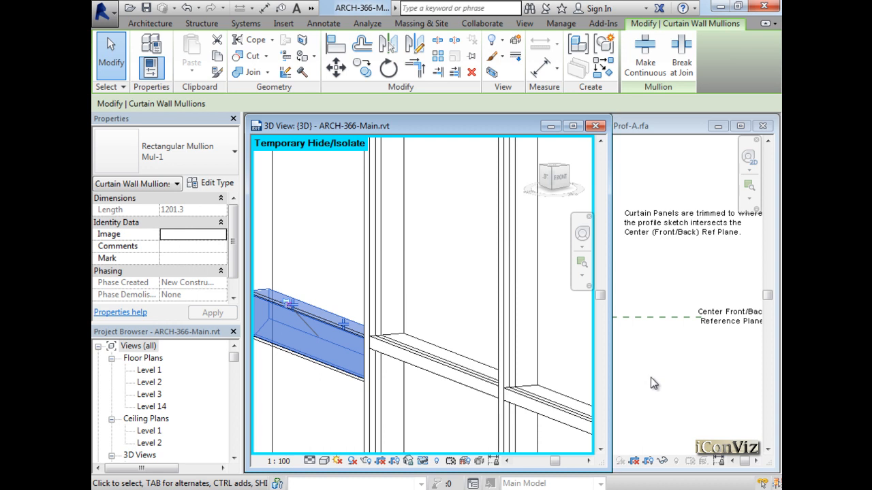
Rotate all the profile lines 90° clockwise about the intersection of the two reference planes in the Prof-A family.
click(636, 415)
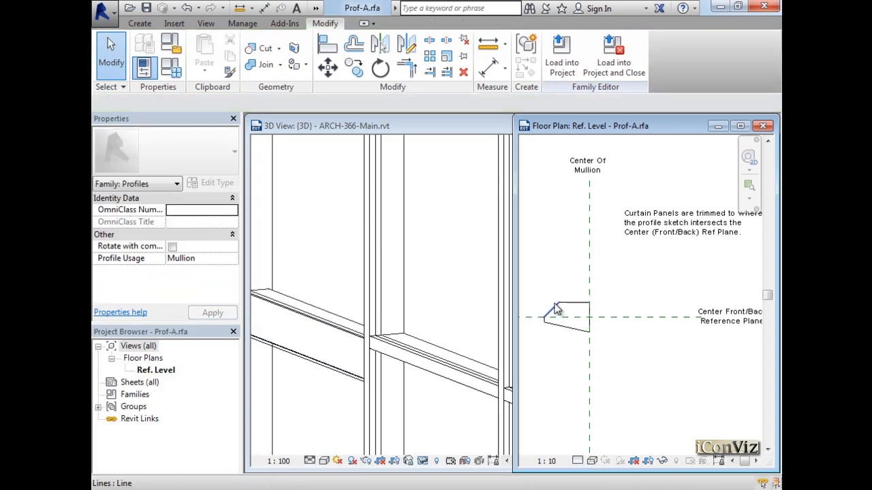
mouse_move(527, 278)
mouse_down()
mouse_move(604, 331)
mouse_move(617, 361)
mouse_up()
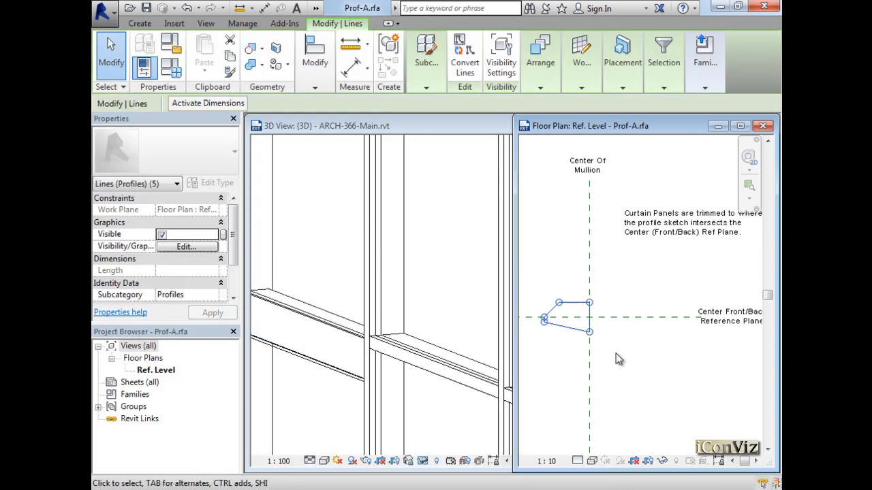
mouse_move(414, 84)
mouse_move(315, 86)
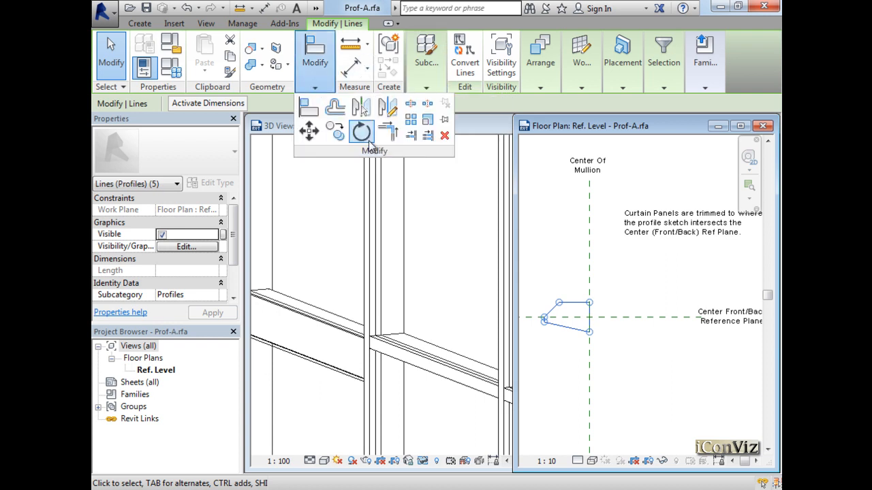
click(361, 131)
drag(566, 317, 589, 318)
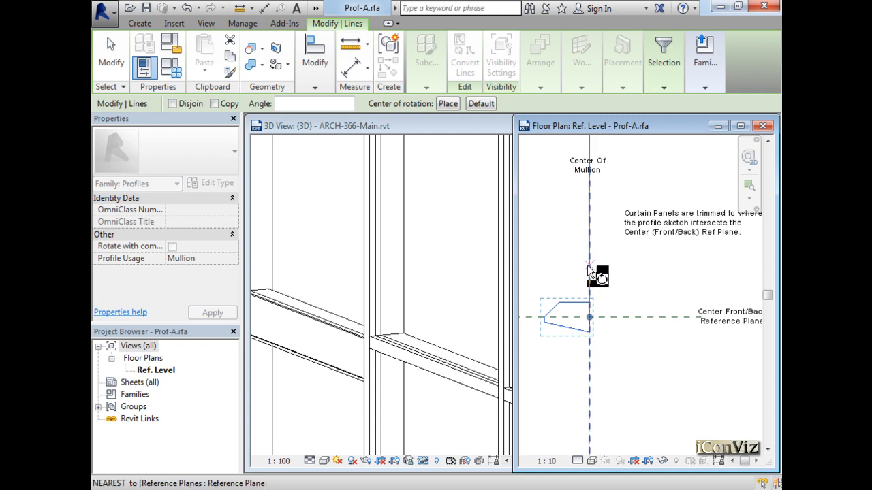
click(589, 273)
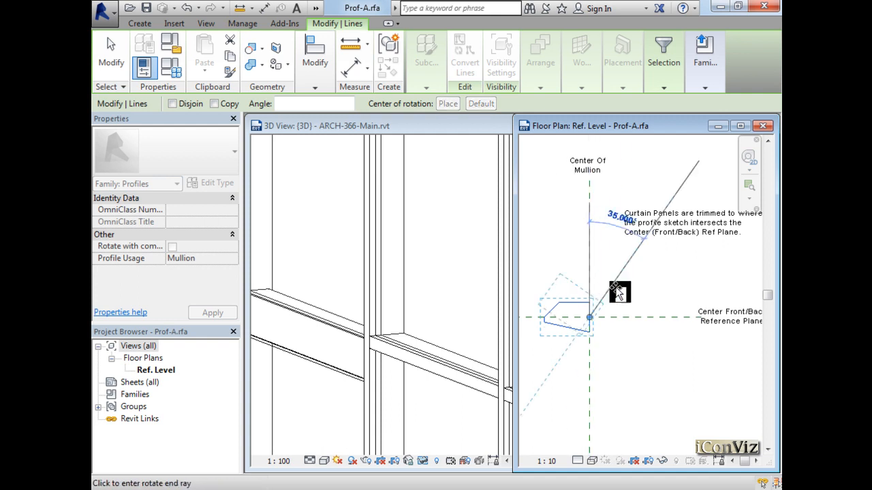
click(638, 318)
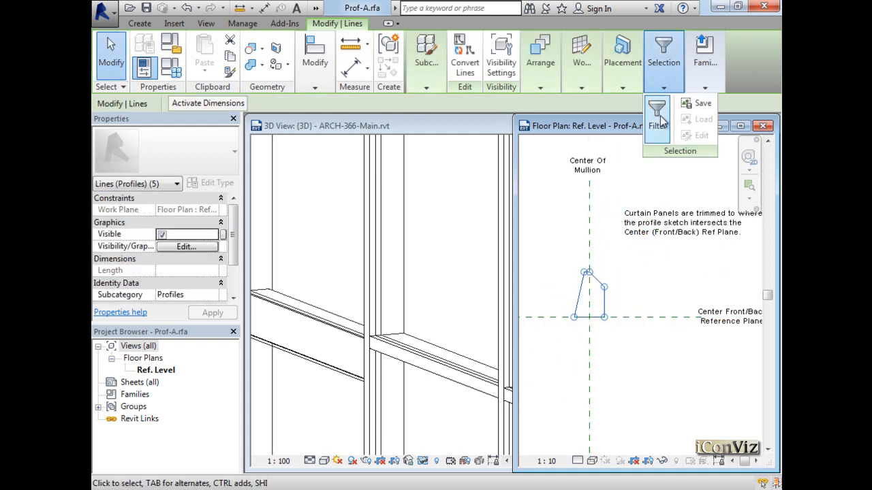
Reload the rotated Prof-A profile into the ARCH-366-Main project, overwriting the existing version.
mouse_move(704, 62)
click(694, 119)
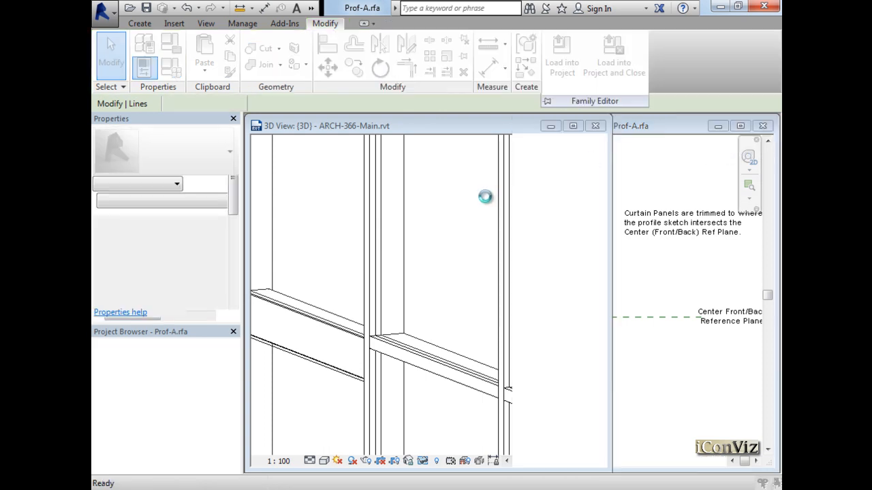
click(423, 211)
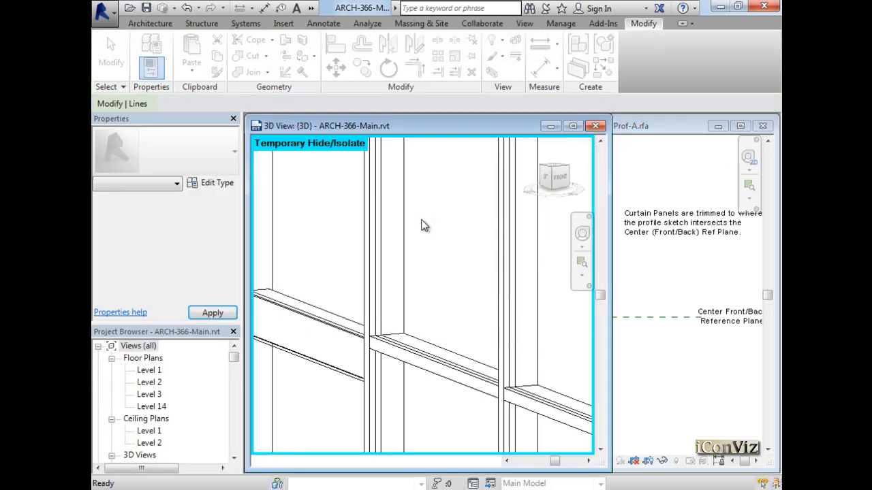
Select the Mul-1 mullion in 3D and examine the direction of its rotated profile from both sides.
click(414, 331)
shift+middle_drag(442, 336, 352, 341)
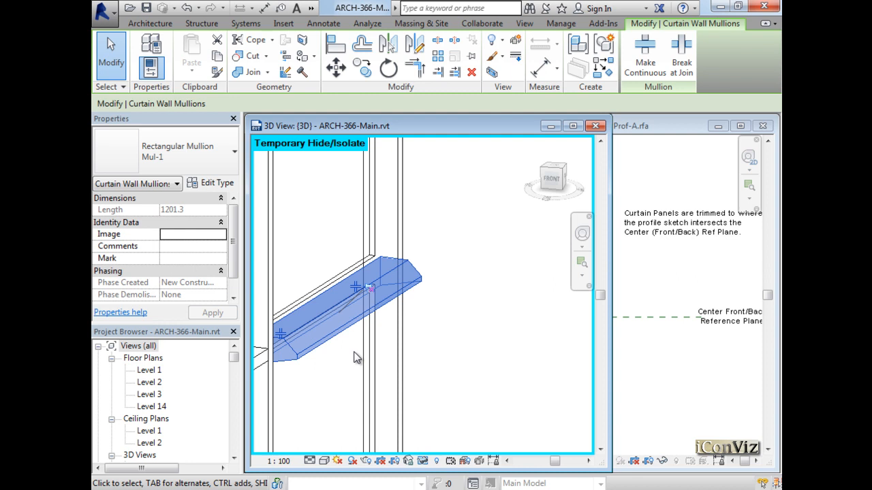
shift+middle_drag(395, 366, 480, 368)
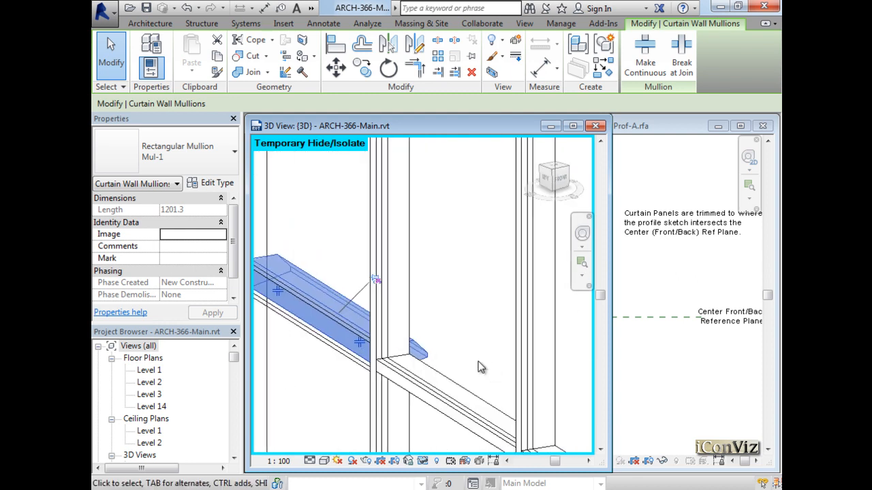
Rotate the Prof-A profile lines 180° about the reference plane intersection so the shape lies below the Center Front/Back plane.
click(675, 366)
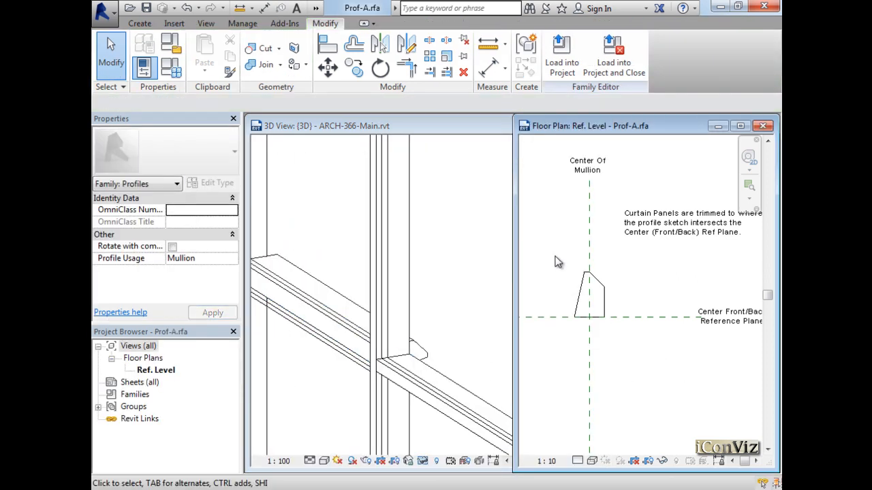
drag(607, 297, 651, 374)
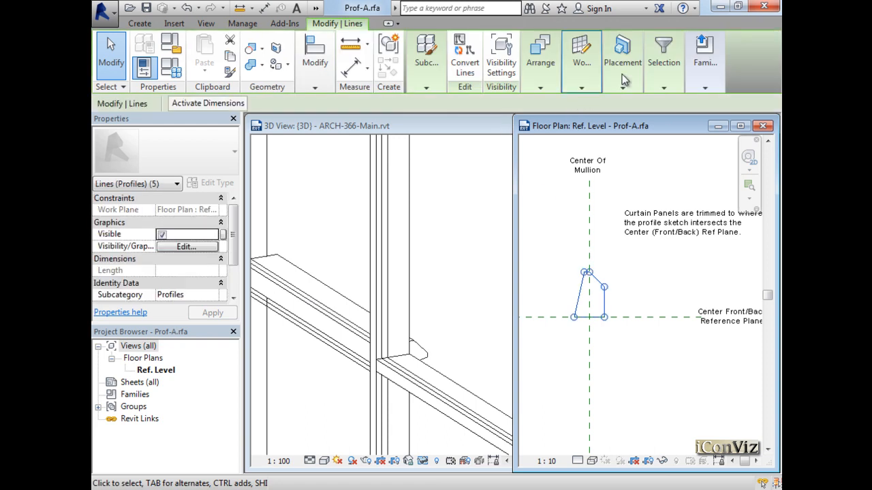
mouse_move(665, 84)
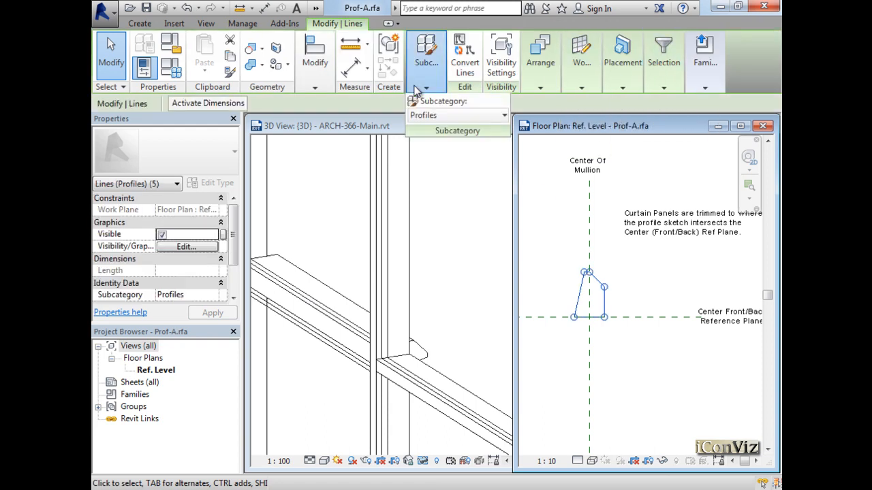
mouse_move(314, 75)
click(361, 131)
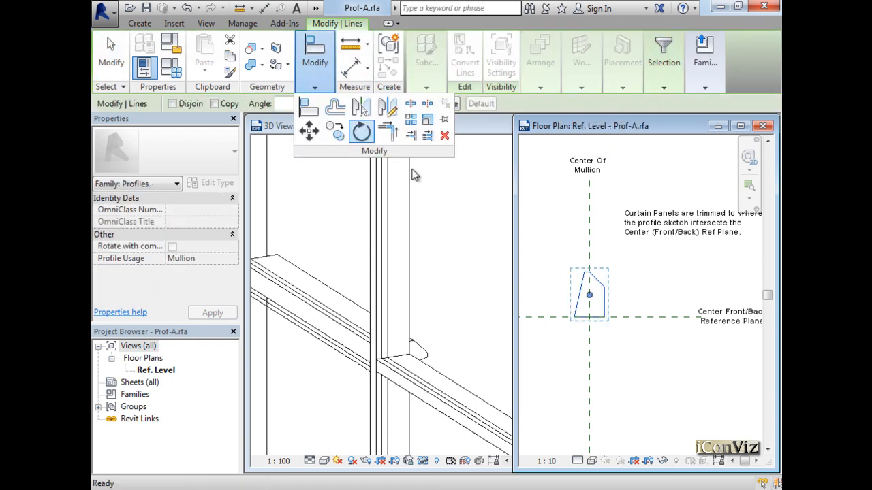
mouse_move(594, 302)
mouse_down()
mouse_move(583, 297)
mouse_move(588, 316)
mouse_up()
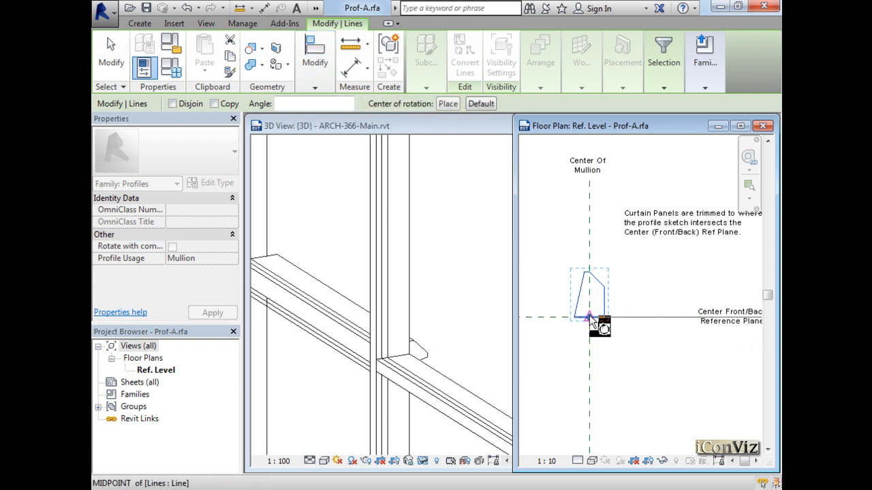
click(651, 320)
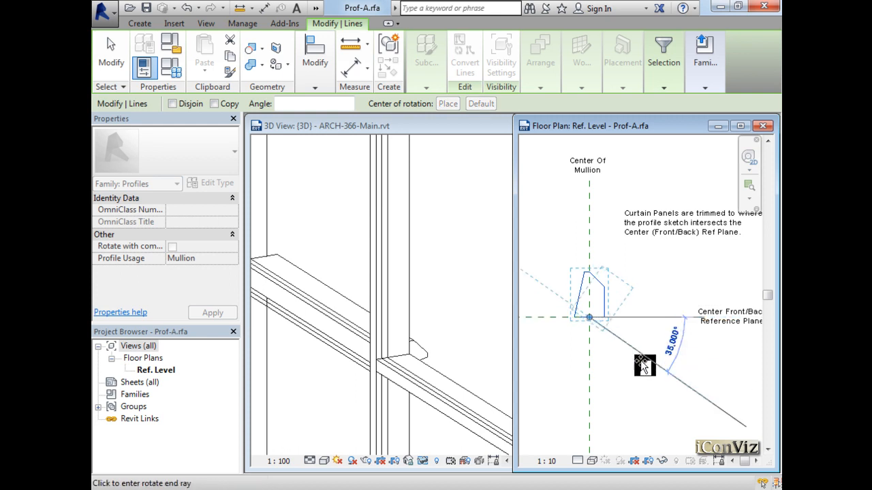
click(552, 325)
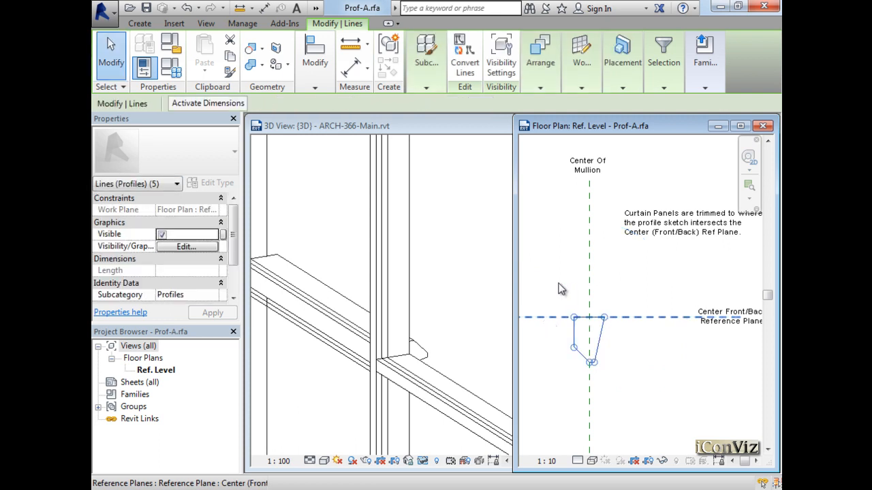
Reload the flipped Prof-A profile into the project over the existing version and select the Mul-1 mullion in 3D.
mouse_move(701, 73)
click(694, 119)
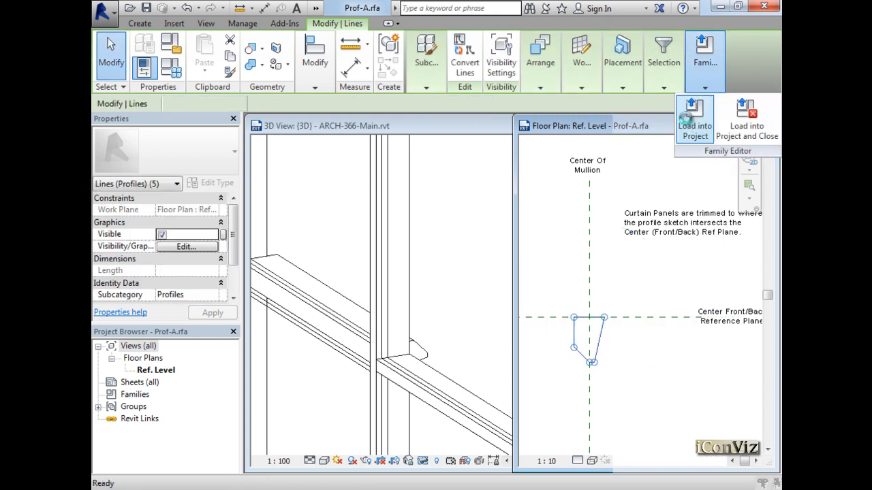
click(441, 210)
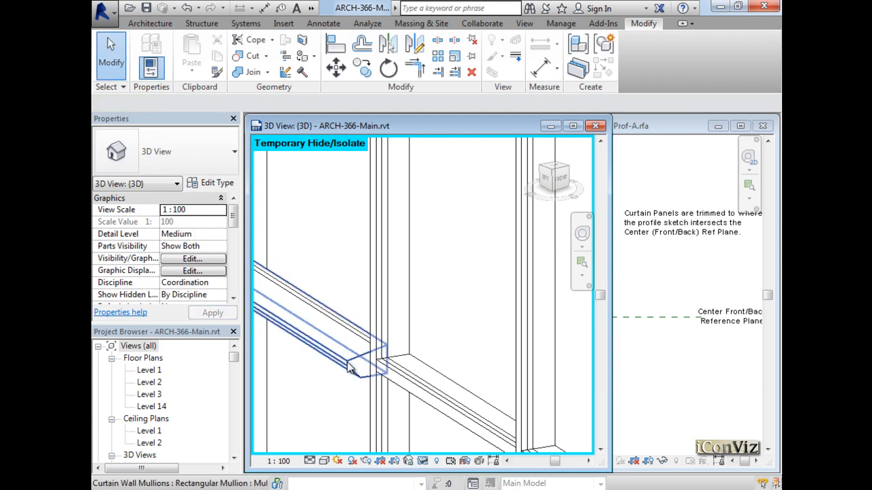
click(382, 369)
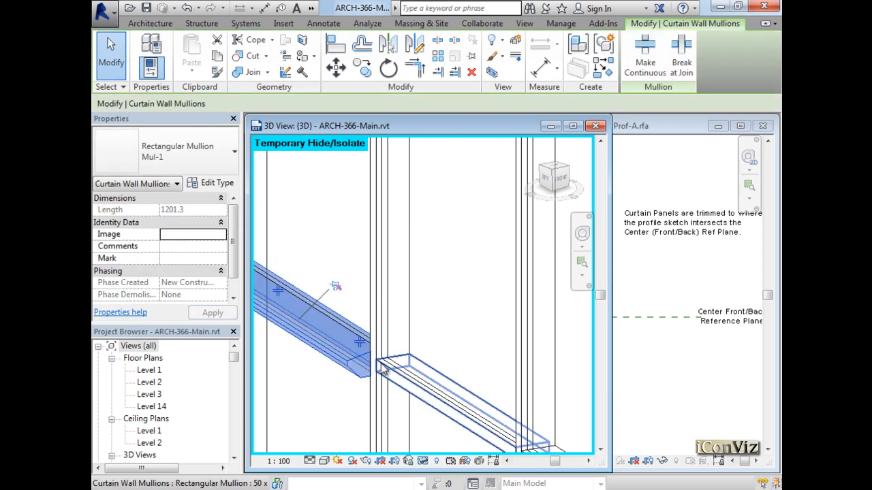
Reset the Temporary Hide/Isolate mode in the 3D view and frame the whole building.
click(425, 461)
click(435, 447)
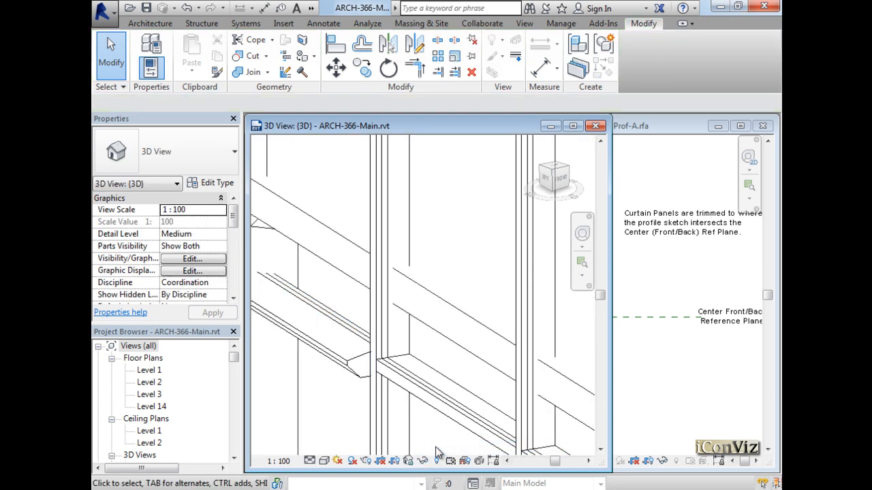
key(z)
key(a)
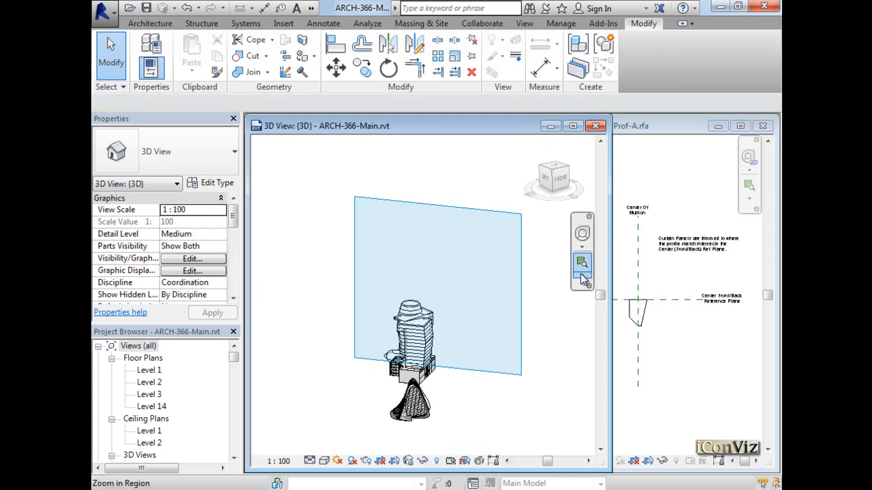
click(581, 276)
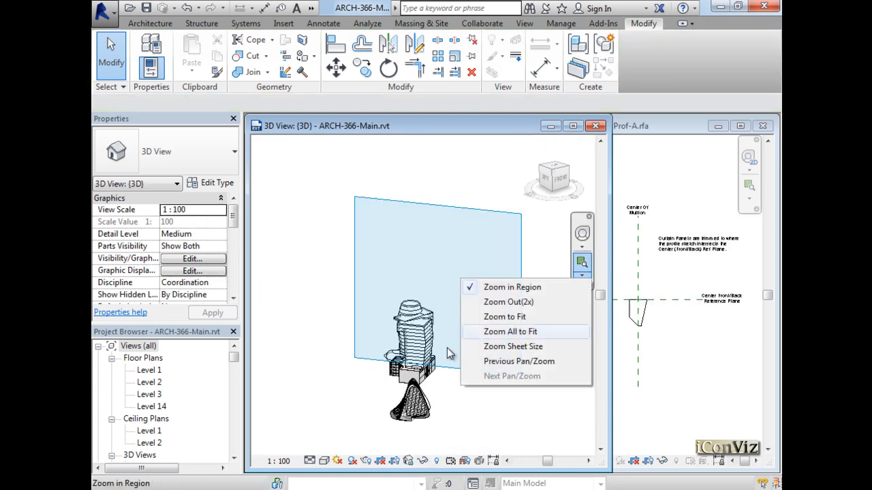
click(583, 263)
drag(584, 259, 388, 371)
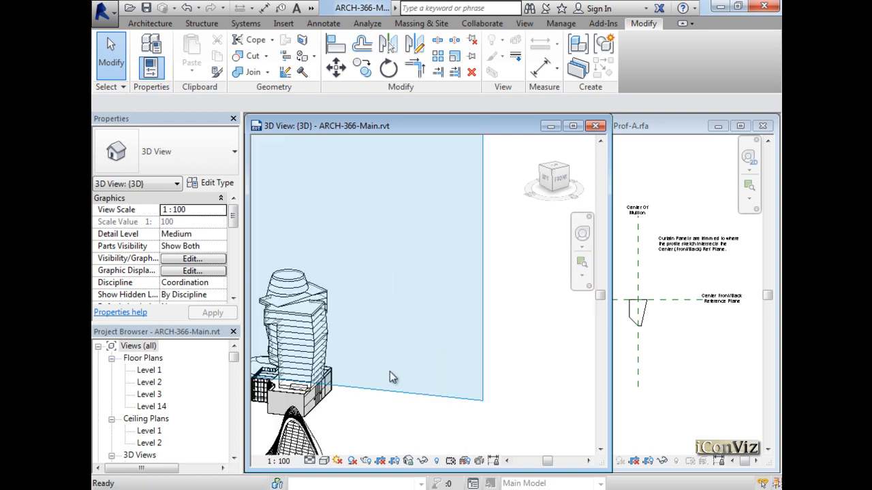
Examine the flipped Mul-1 mullion close up on the Storefront curtain wall at the building corner in the 3D view.
click(508, 461)
click(583, 263)
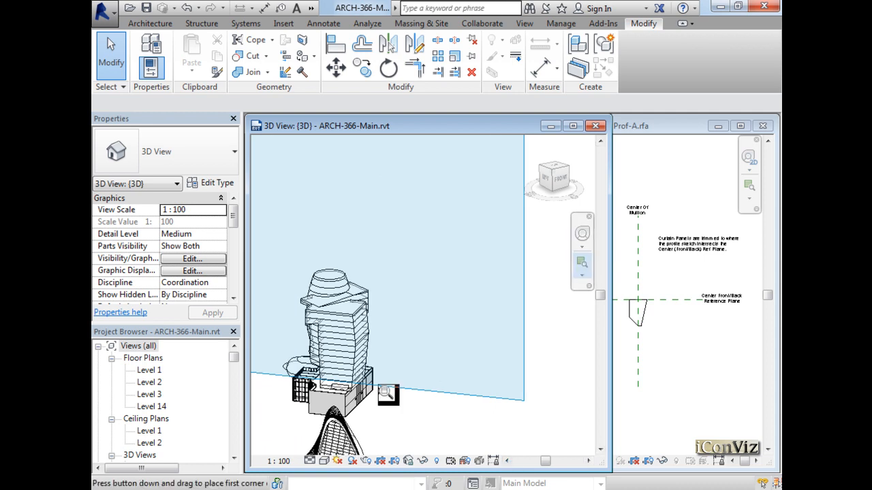
drag(325, 379, 367, 409)
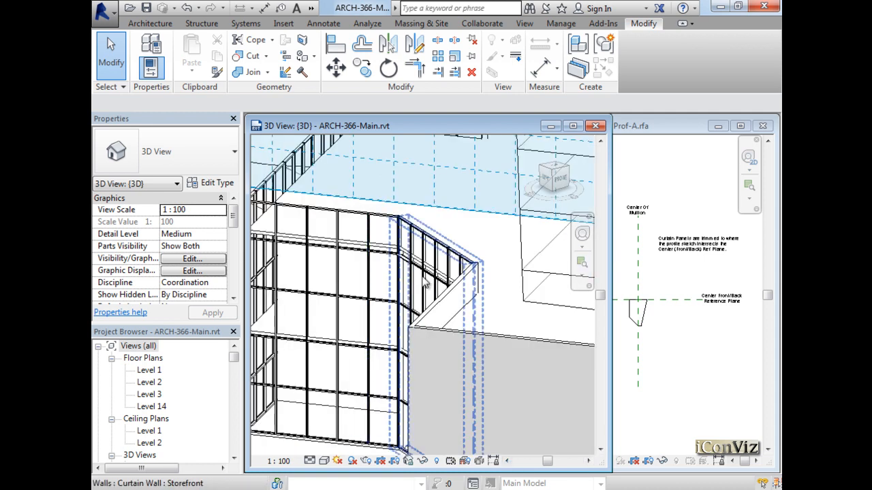
click(405, 269)
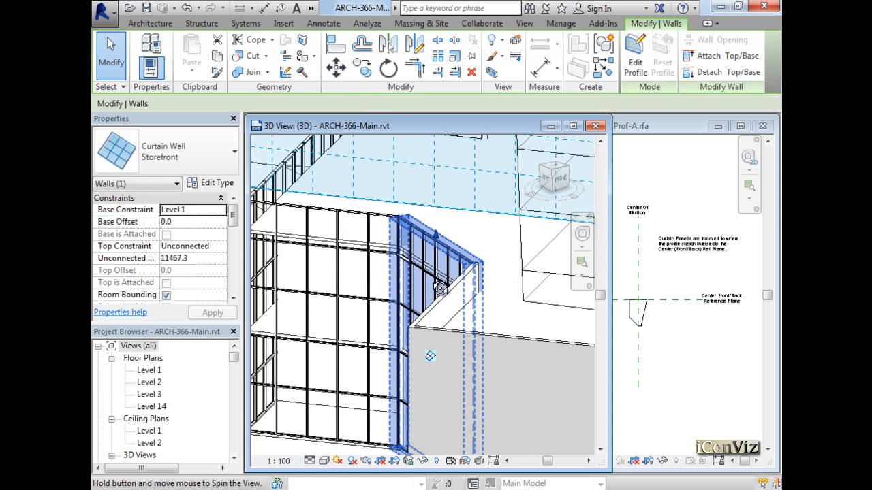
shift+middle_drag(432, 356, 473, 292)
click(580, 262)
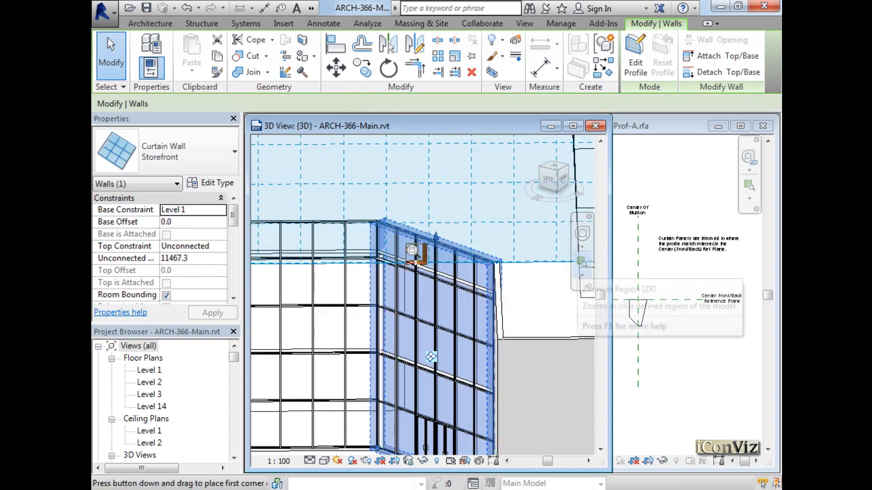
drag(399, 248, 378, 289)
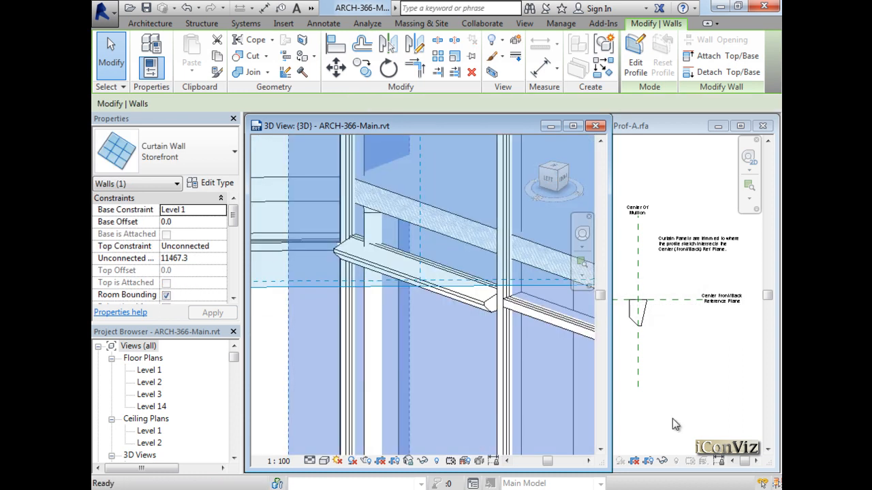
key(Escape)
Delete all the existing outline lines in the Prof-A profile family, leaving only the two reference planes.
click(672, 418)
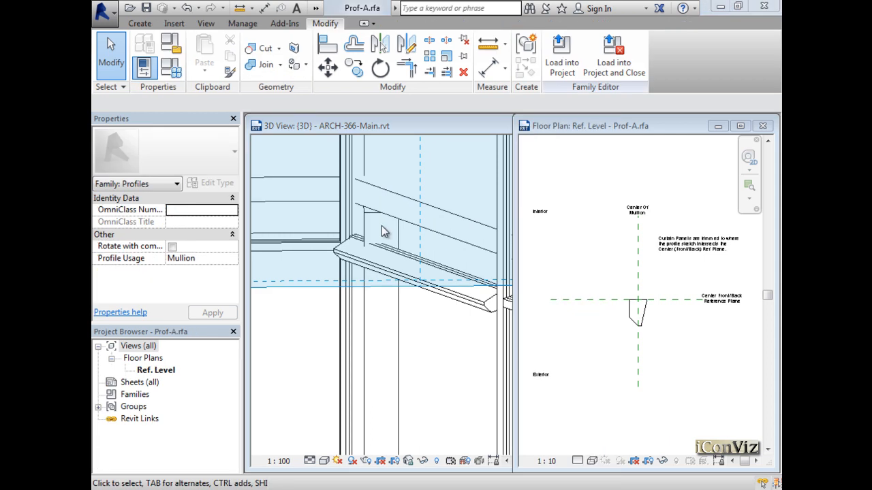
click(715, 388)
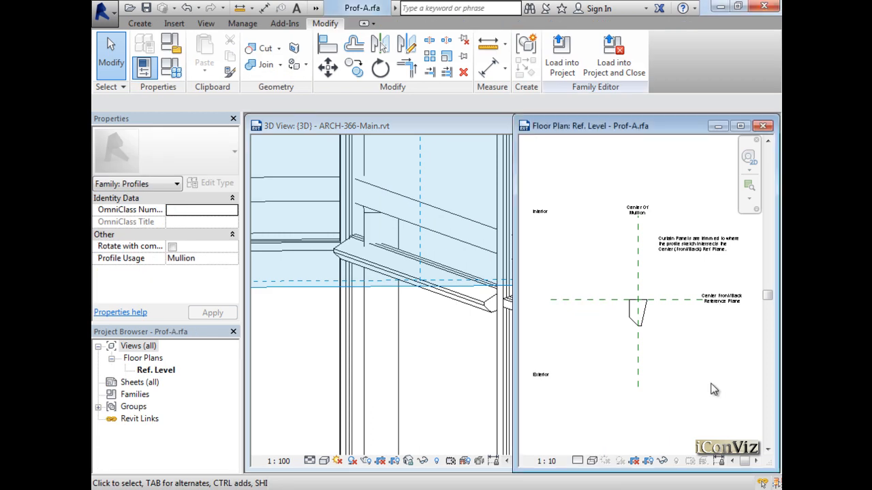
click(749, 190)
drag(594, 286, 666, 352)
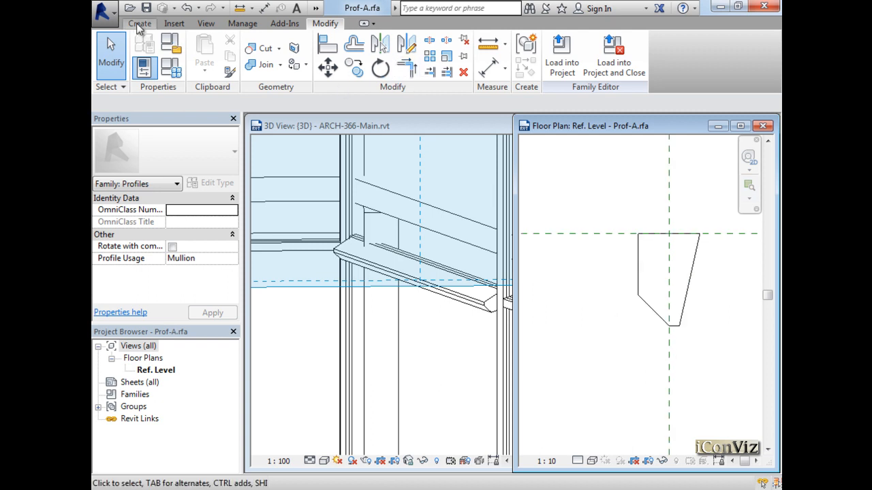
click(140, 24)
click(198, 57)
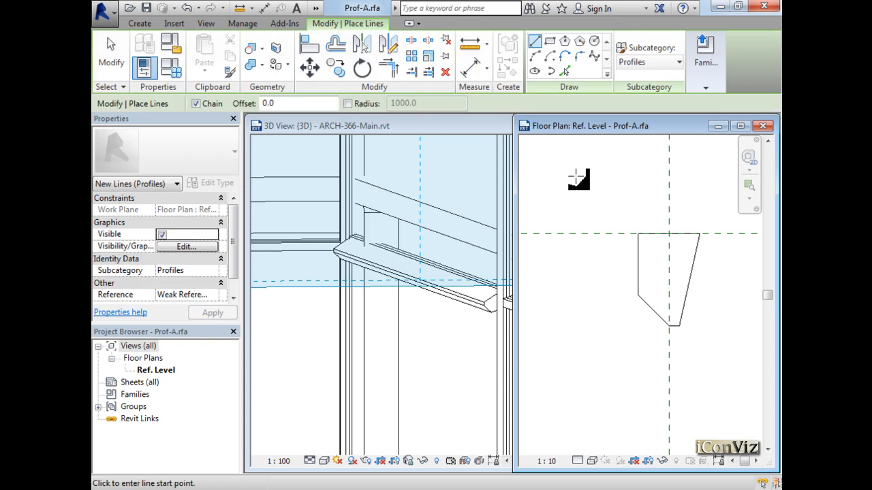
key(Escape)
mouse_move(576, 177)
mouse_down()
mouse_move(672, 272)
mouse_move(774, 434)
mouse_up()
key(Delete)
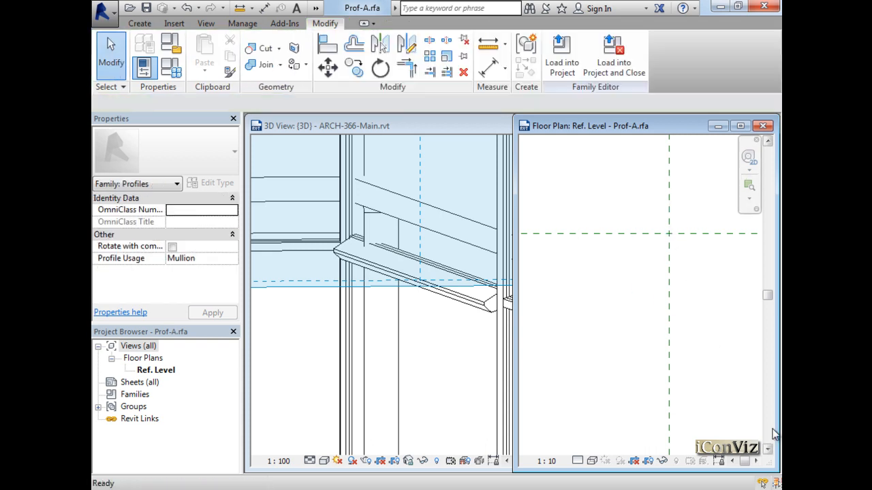
Draw half of a new mullion outline: a line along the Center Front/Back plane, then a vertical edge with a notch 20 mm deep.
click(139, 24)
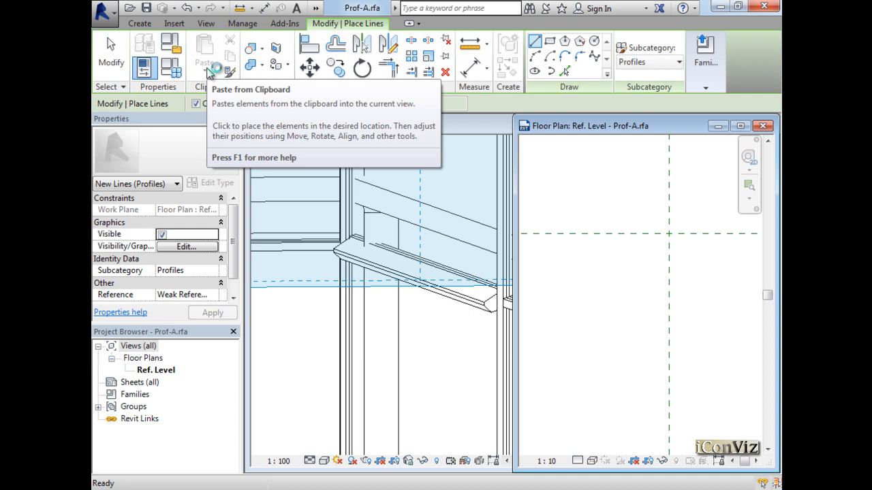
click(641, 235)
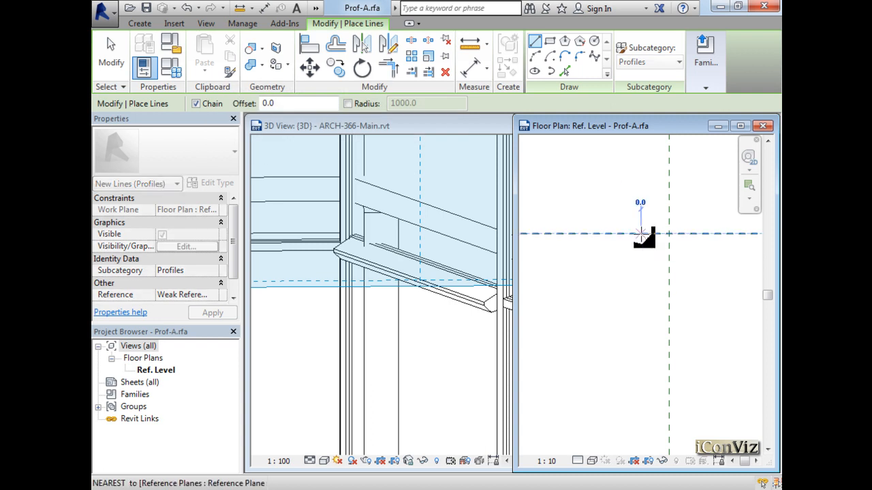
click(705, 234)
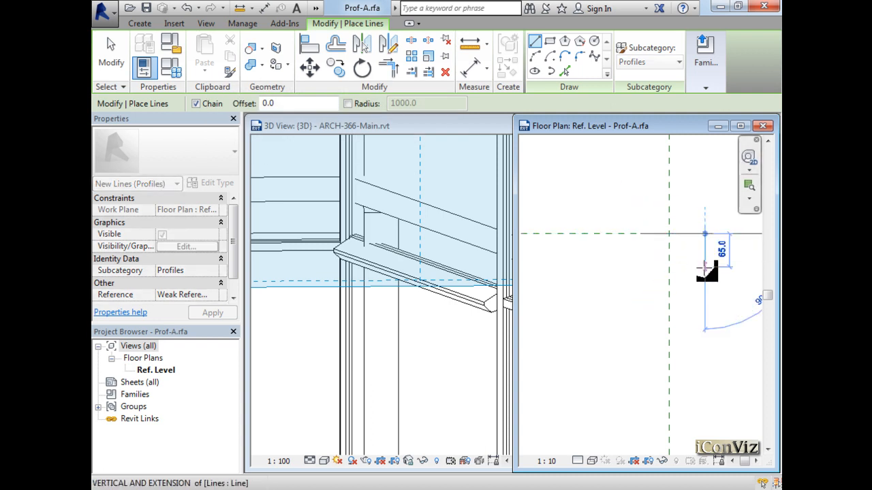
click(705, 271)
click(695, 269)
click(694, 295)
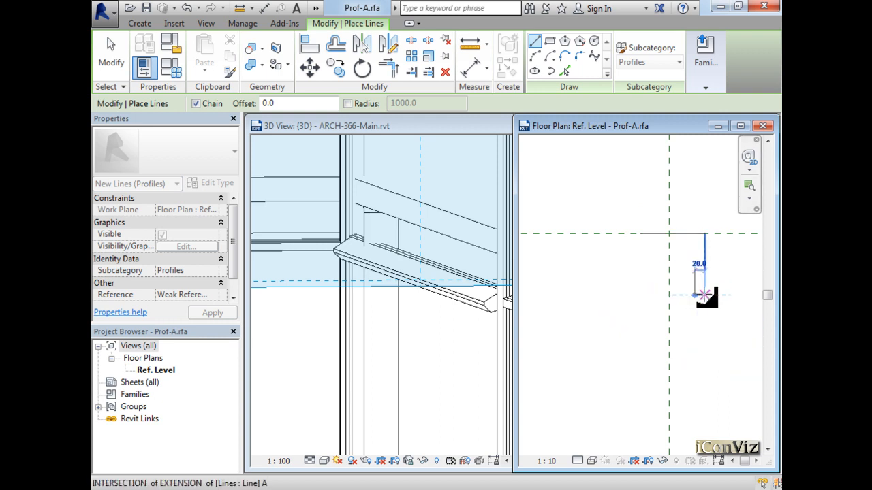
click(705, 295)
click(705, 323)
Draw an arc of about 460.7 mm radius from the vertical edge's lower end to the Center of Mullion plane, tangent to the edge.
click(534, 56)
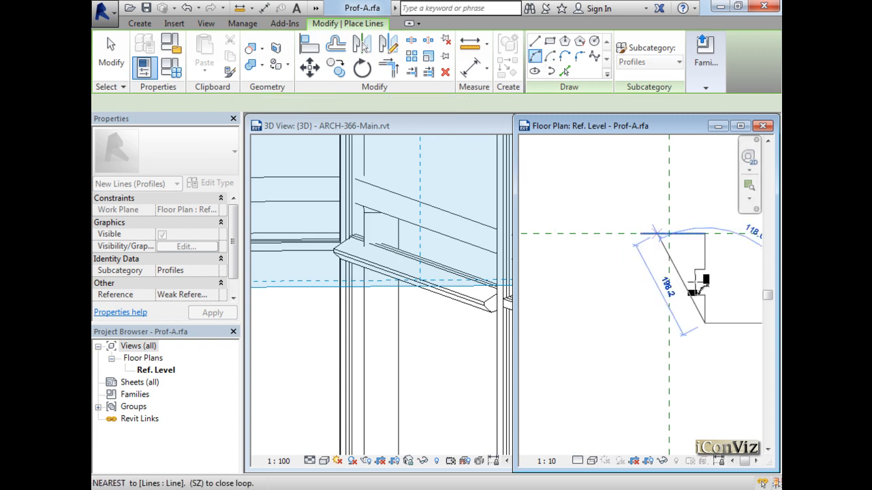
click(673, 443)
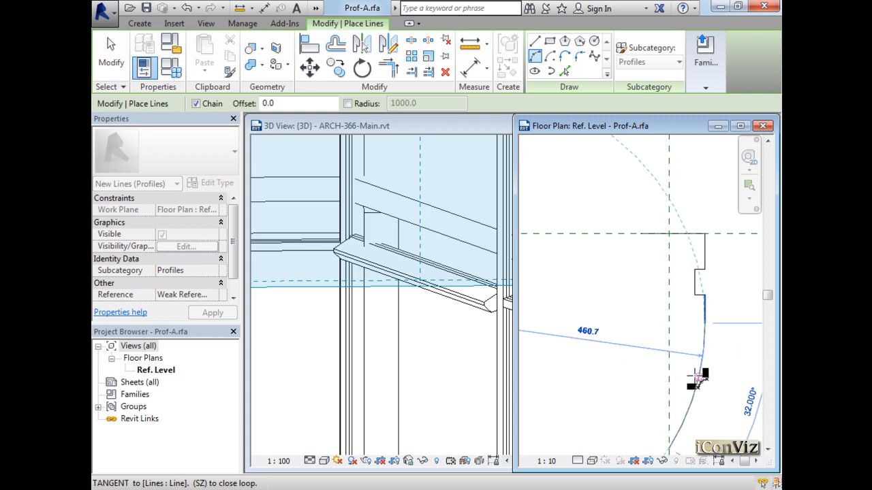
click(696, 378)
key(Escape)
key(Escape)
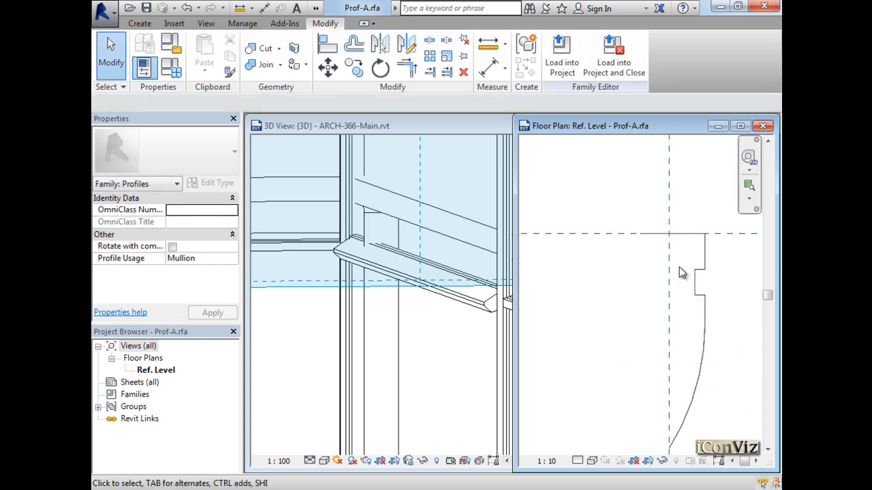
Mirror a copy of the half outline about the vertical Center of Mullion reference plane.
drag(644, 213, 740, 470)
click(315, 88)
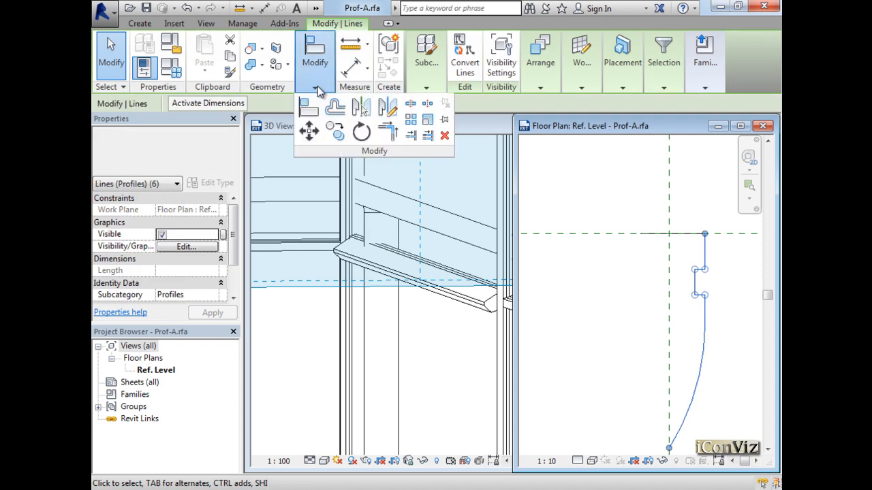
click(361, 110)
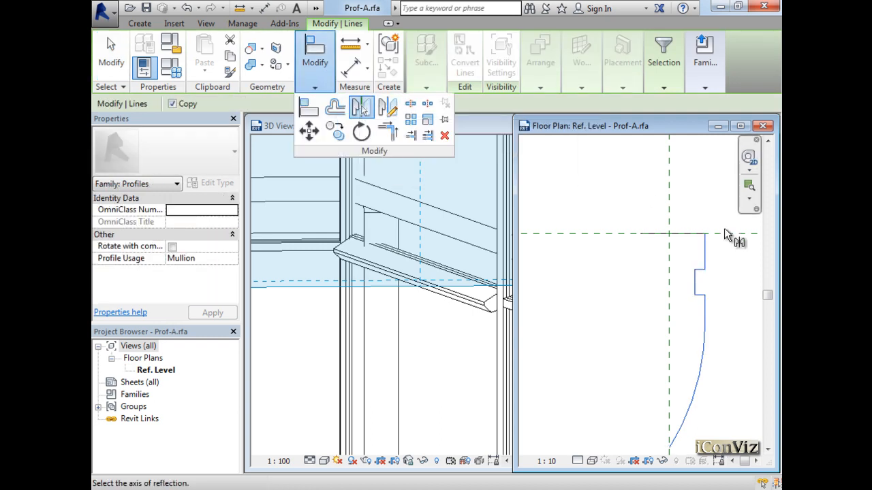
click(667, 211)
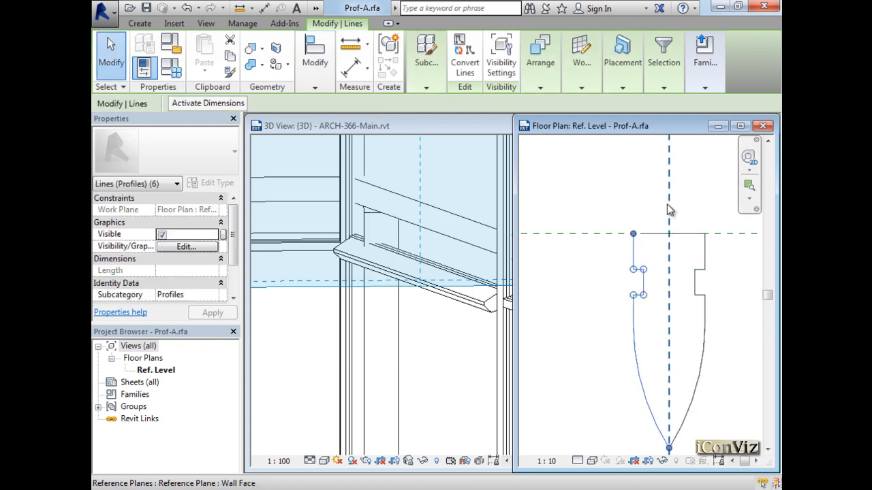
key(Escape)
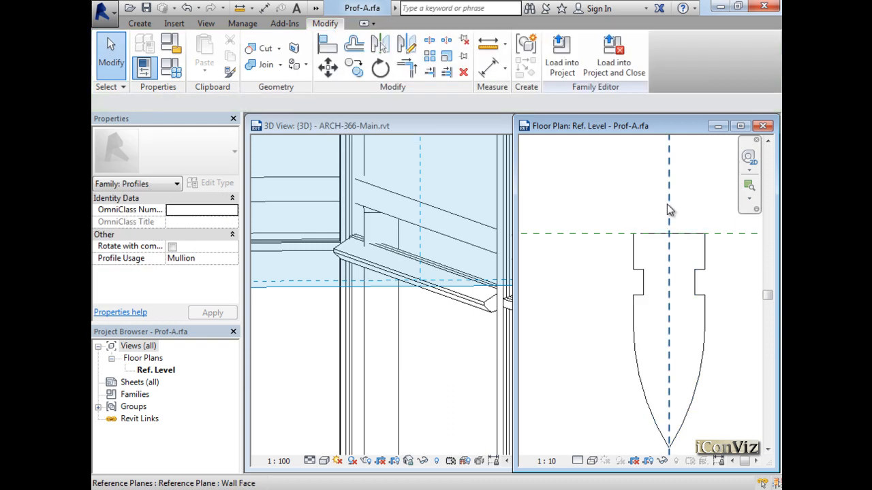
Trim/extend the horizontal line on the Center Front/Back plane to a corner with the mirrored upper vertical edge.
drag(613, 204, 735, 296)
key(t)
key(r)
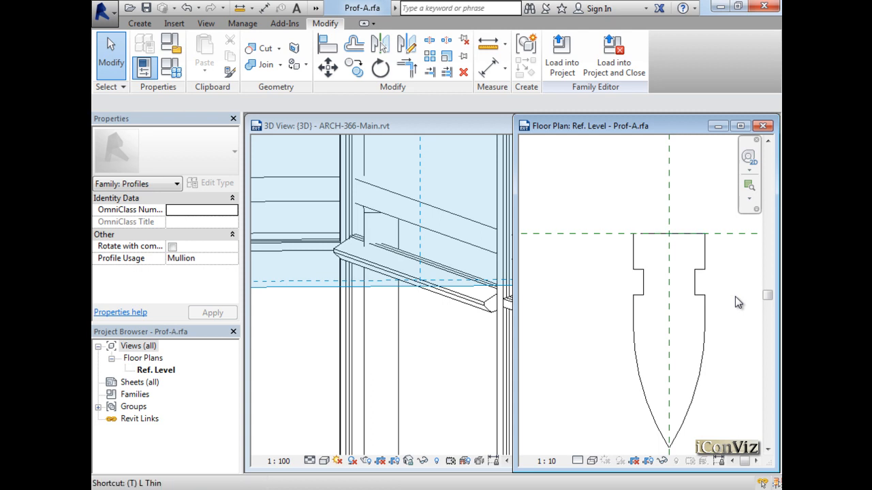
click(658, 236)
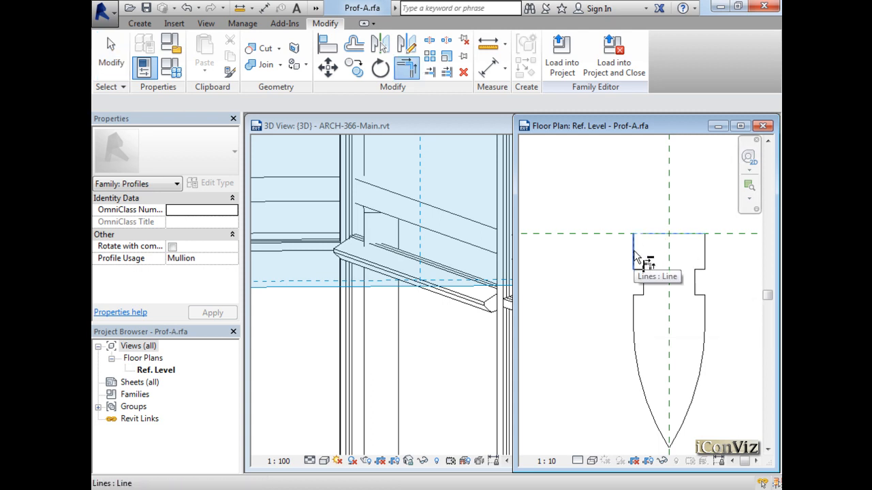
click(633, 250)
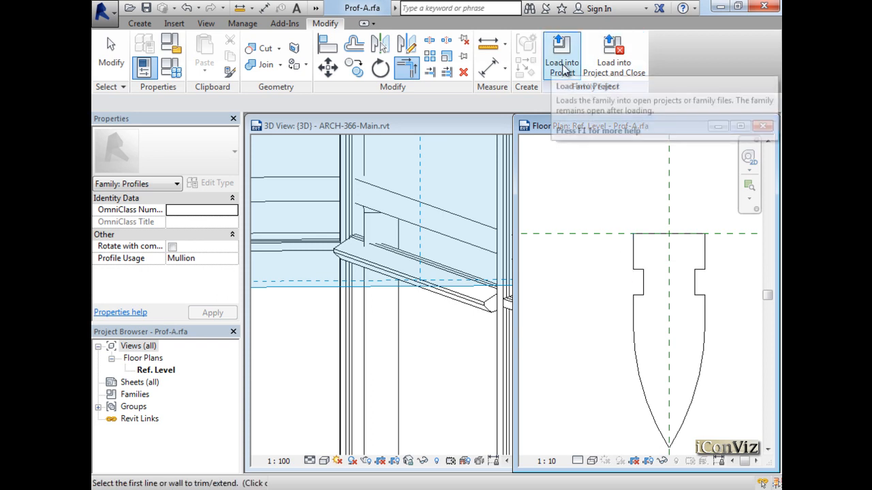
Load the redrawn Prof-A profile into the project, overwriting the existing version, and maximize the 3D view.
click(563, 67)
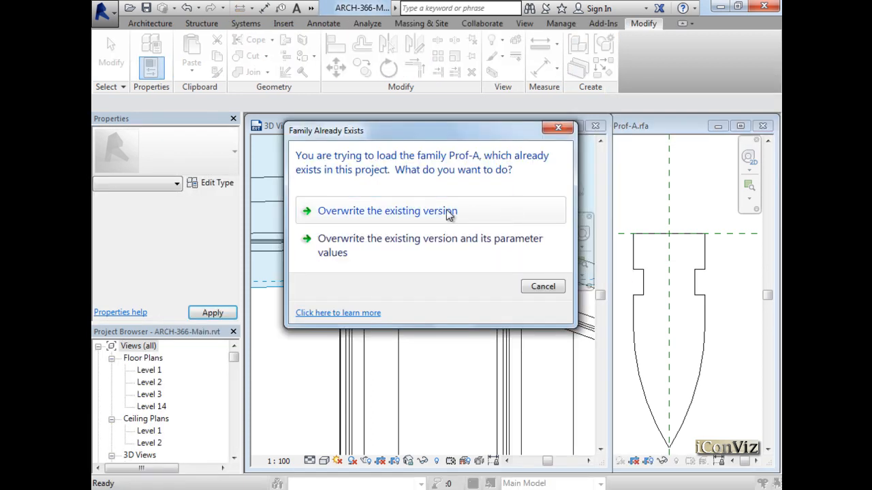
click(448, 215)
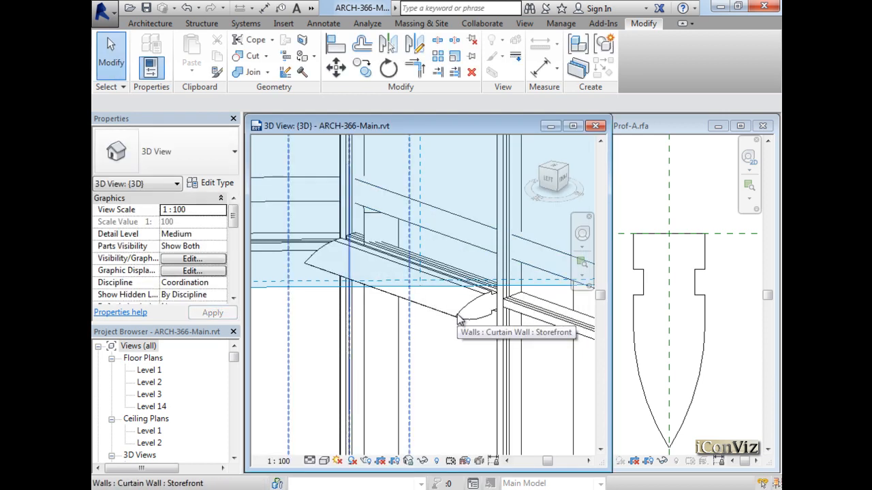
click(572, 127)
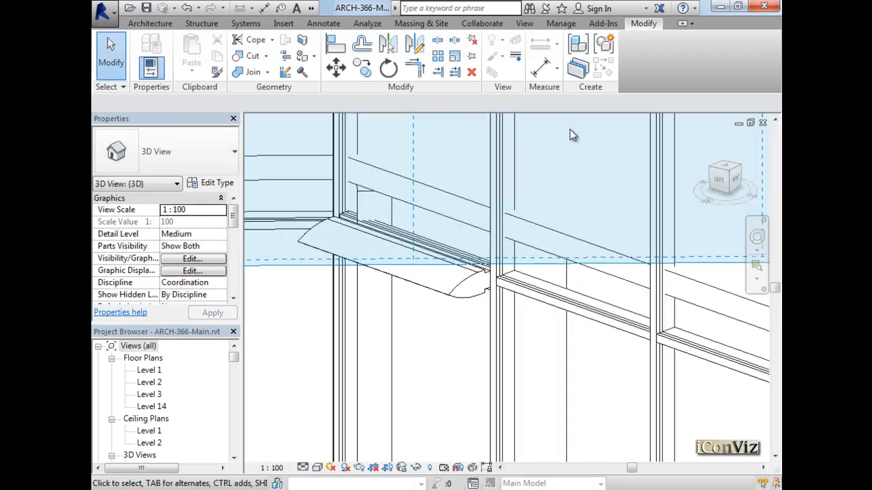
Temporarily isolate the Storefront curtain wall in the 3D view and select its Mul-1 mullion.
click(455, 304)
key(h)
key(i)
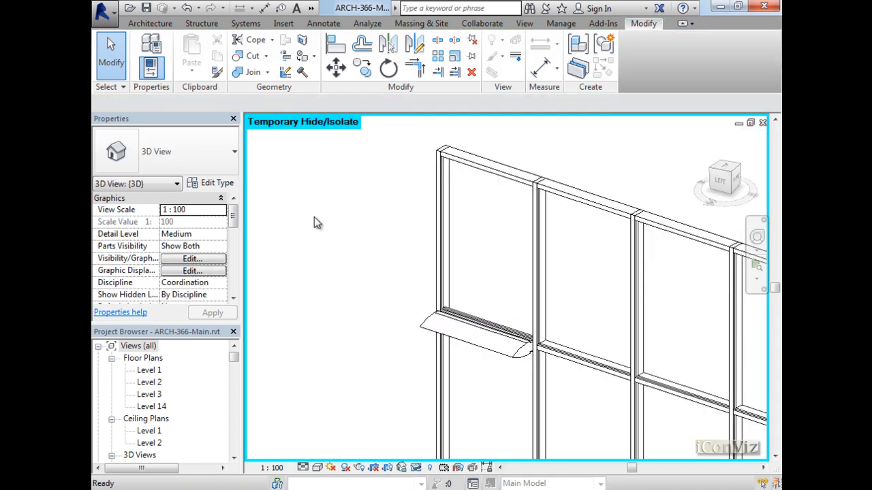
key(Tab)
click(517, 363)
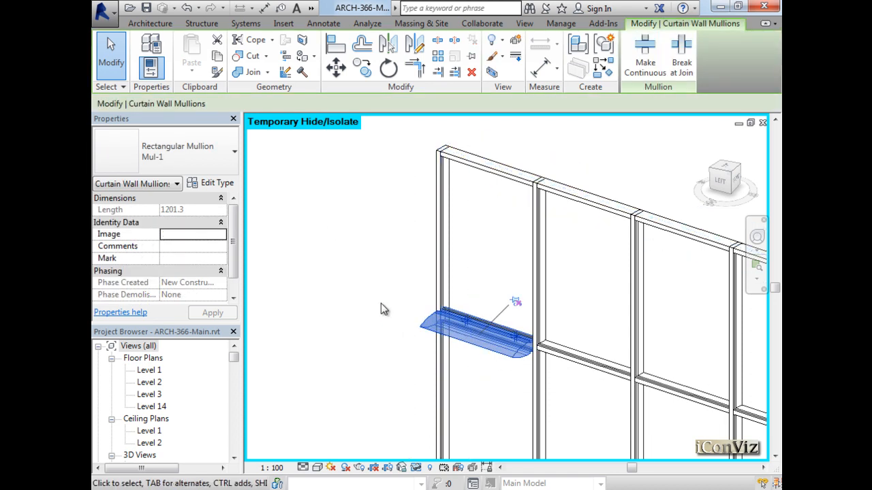
Set the Offset of the Mul-1 mullion type to -15 cm and apply it, with the mullion framed close up.
shift+middle_drag(399, 314, 696, 298)
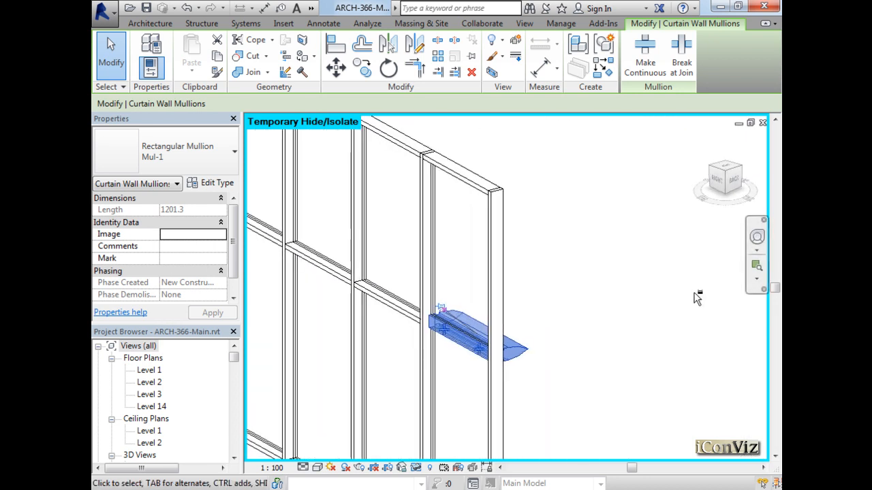
click(756, 264)
drag(523, 302, 399, 389)
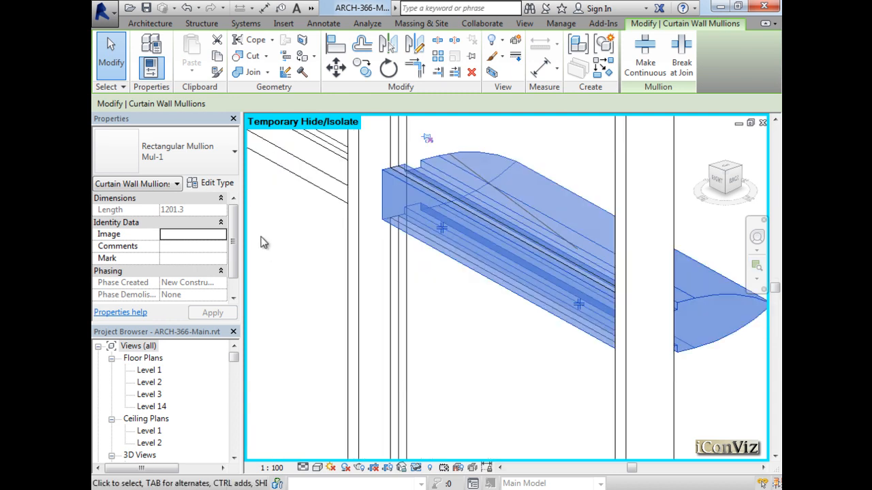
click(217, 184)
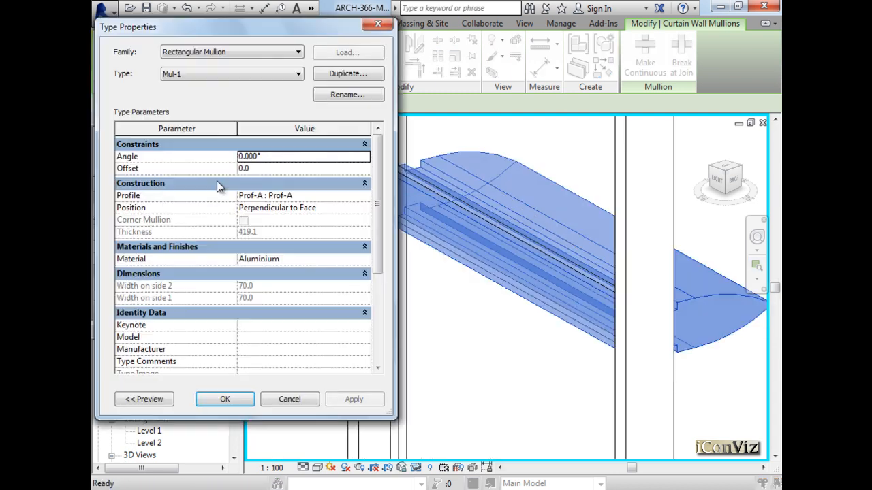
click(269, 170)
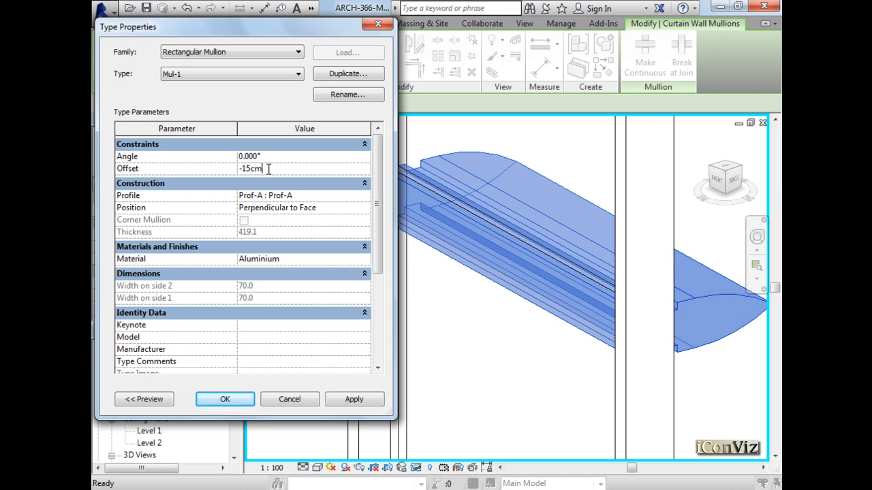
text(-15cm)
click(372, 400)
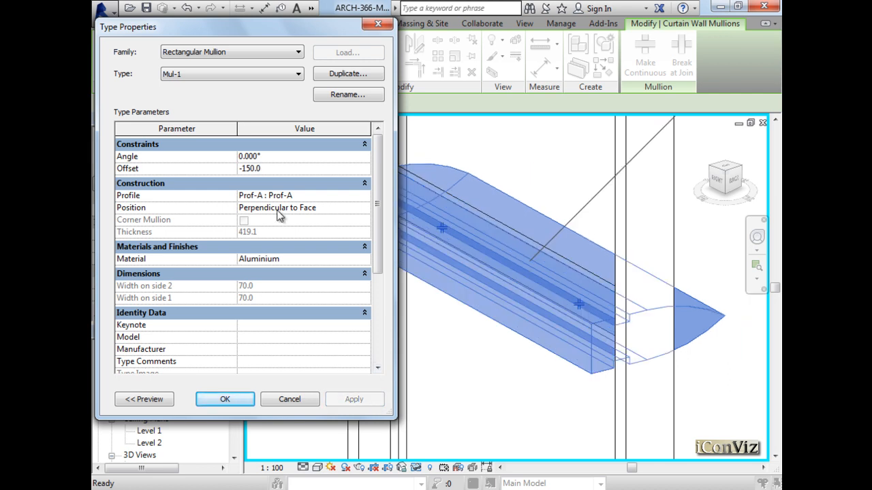
Change the Offset of the Mul-1 mullion type to 15 cm and apply it.
click(280, 168)
text(15cm)
click(366, 403)
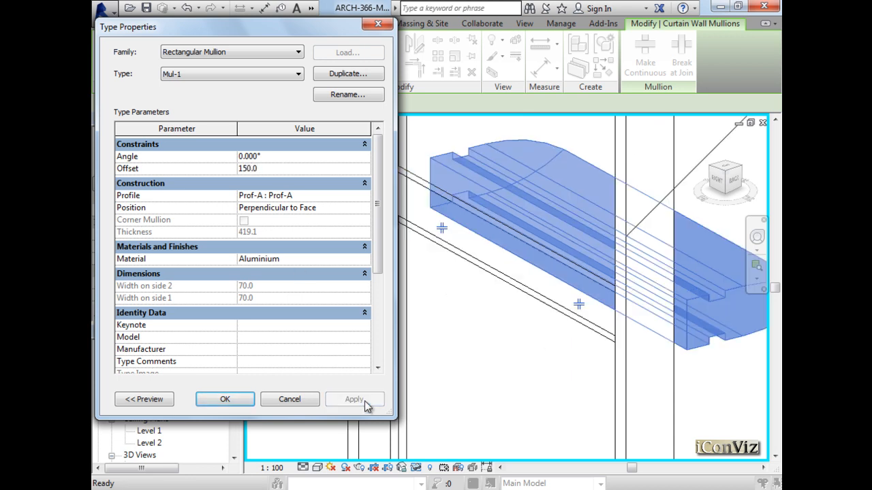
Try an Offset of 4 cm and an Angle of 45° on the Mul-1 mullion type, applying each value.
click(281, 169)
text(4cm)
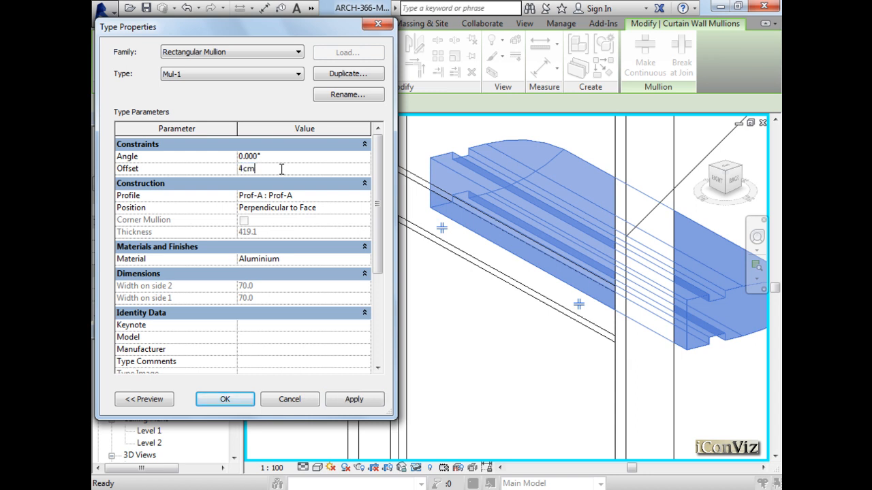
click(361, 400)
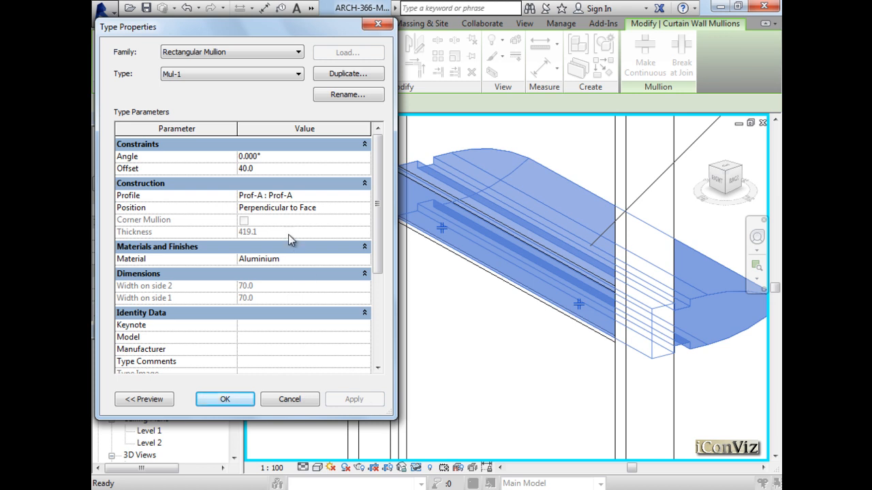
click(274, 158)
text(45)
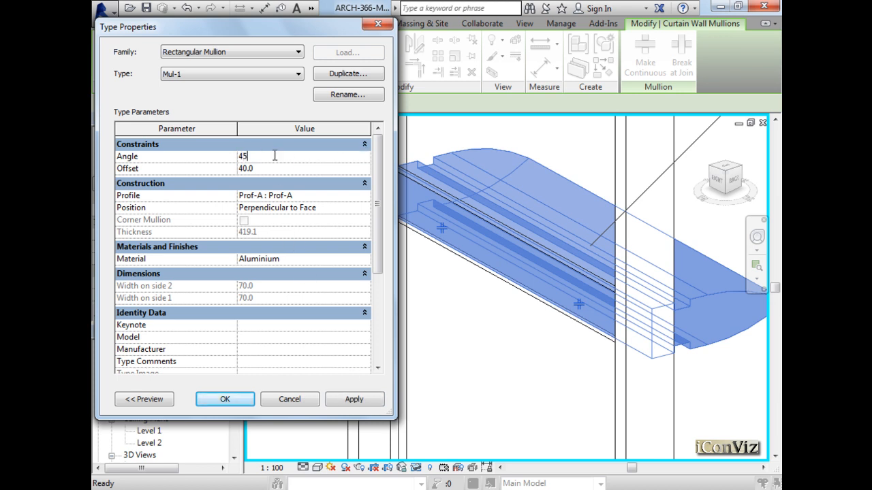
click(376, 400)
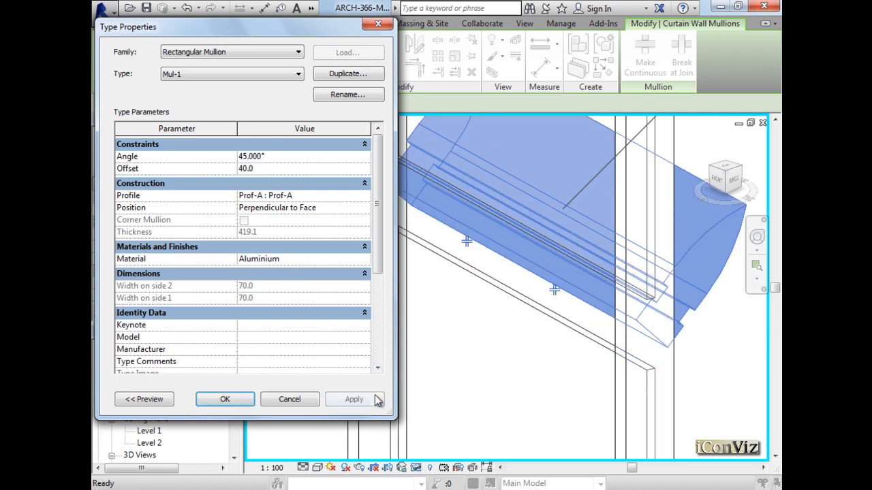
Reset both the Angle and the Offset of the Mul-1 type to 0 and confirm the type properties.
click(300, 159)
text(0)
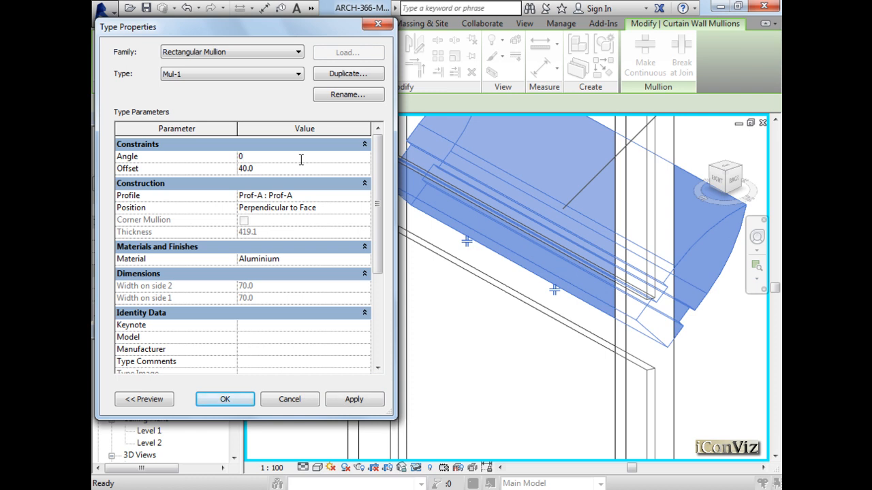
click(288, 168)
text(0)
click(243, 402)
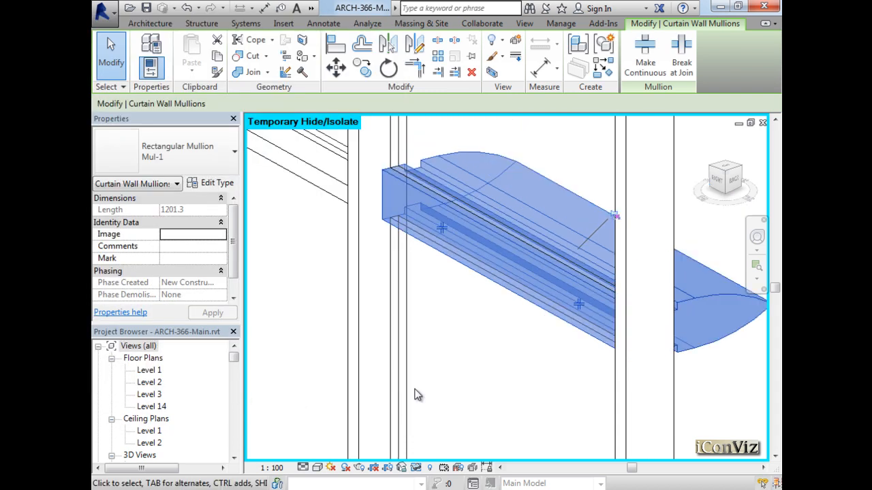
In the Left view, select the mullions along the first and third interior horizontal grid lines from the top and unpin them.
shift+middle_drag(511, 389, 350, 452)
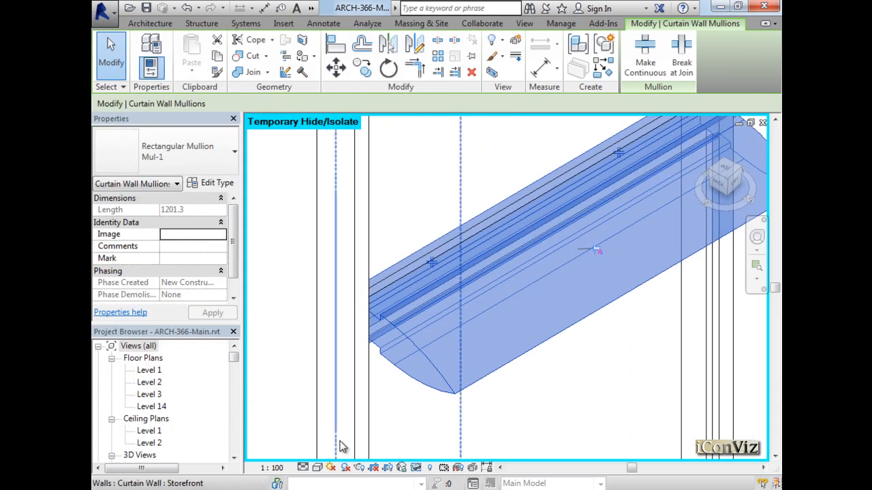
scroll(342, 446, down, 6)
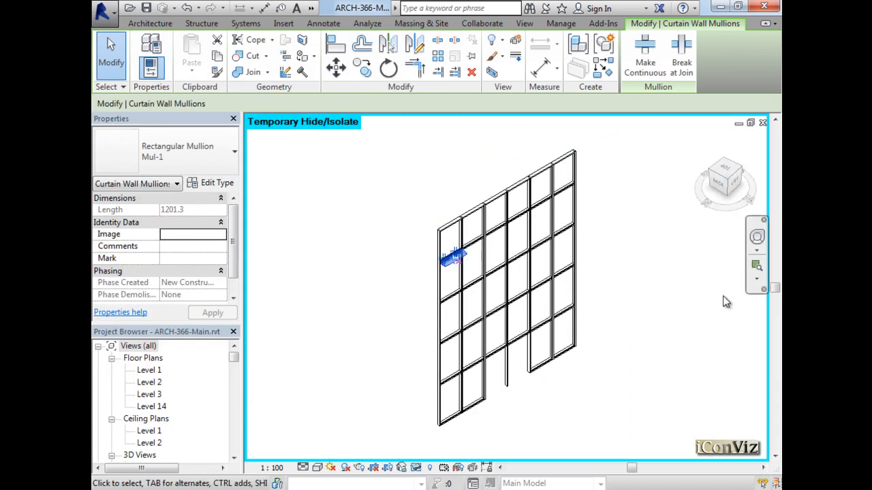
click(735, 184)
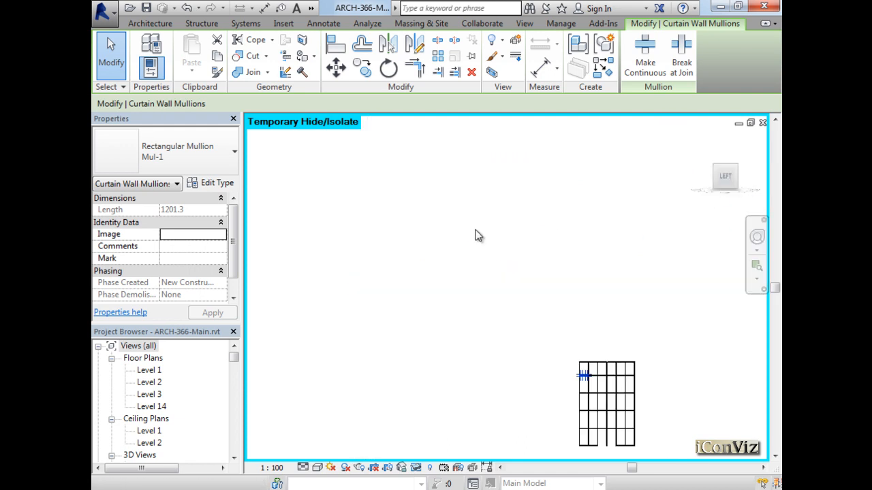
click(756, 266)
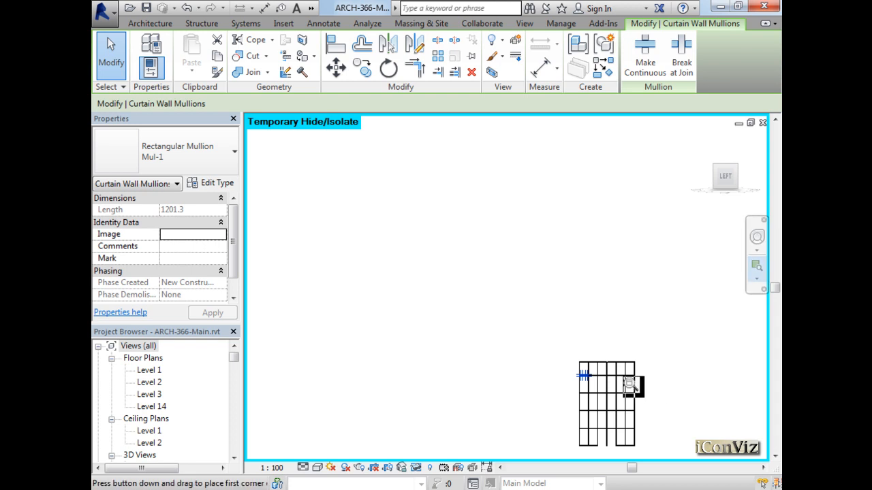
drag(658, 358, 553, 462)
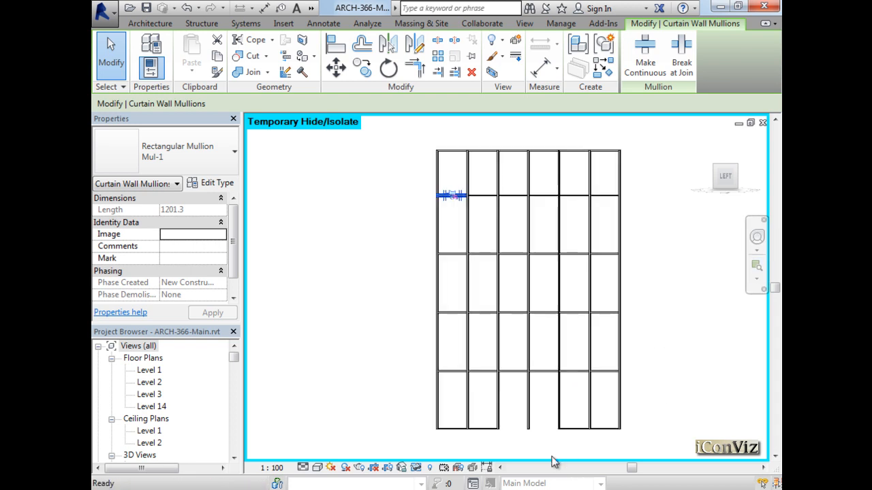
click(409, 189)
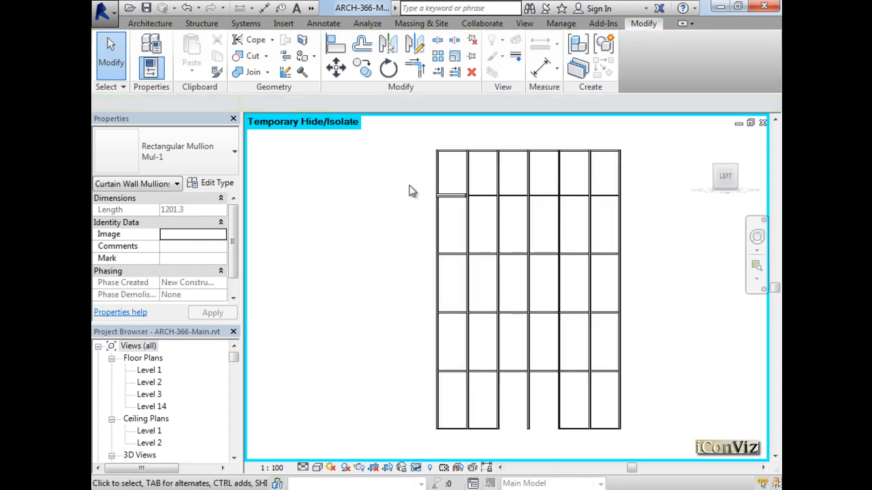
drag(405, 187, 687, 216)
ctrl+drag(421, 299, 675, 325)
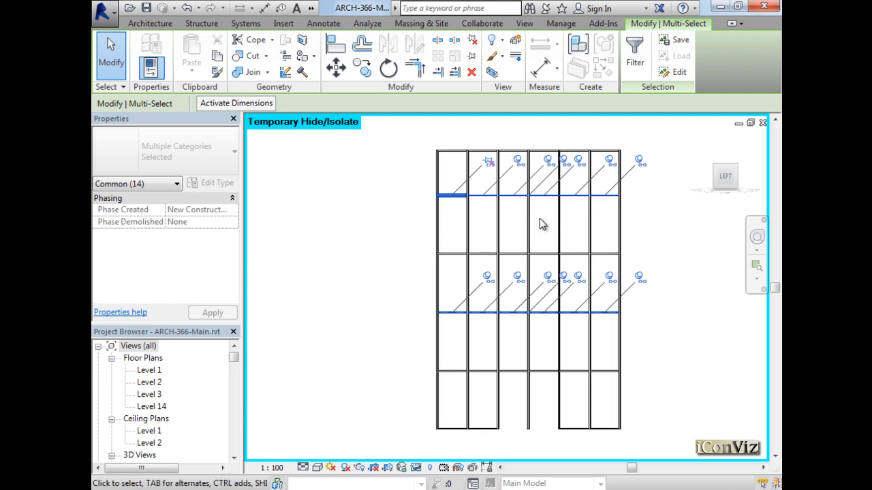
click(473, 48)
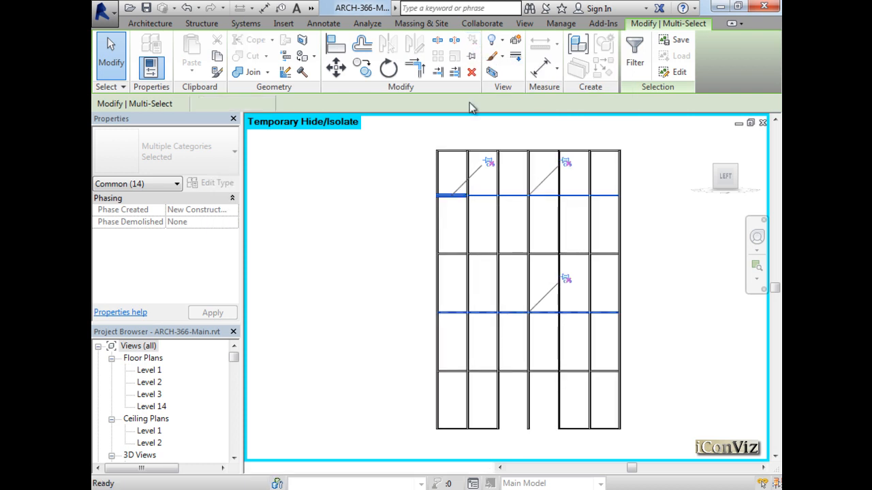
Filter the Curtain Wall Grids out of the selection and change the remaining mullions to the Mul-1 type.
click(634, 53)
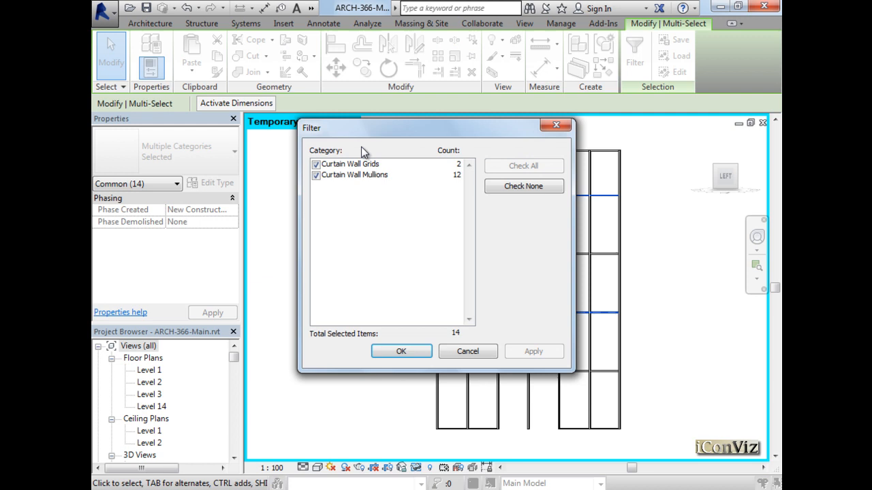
click(315, 164)
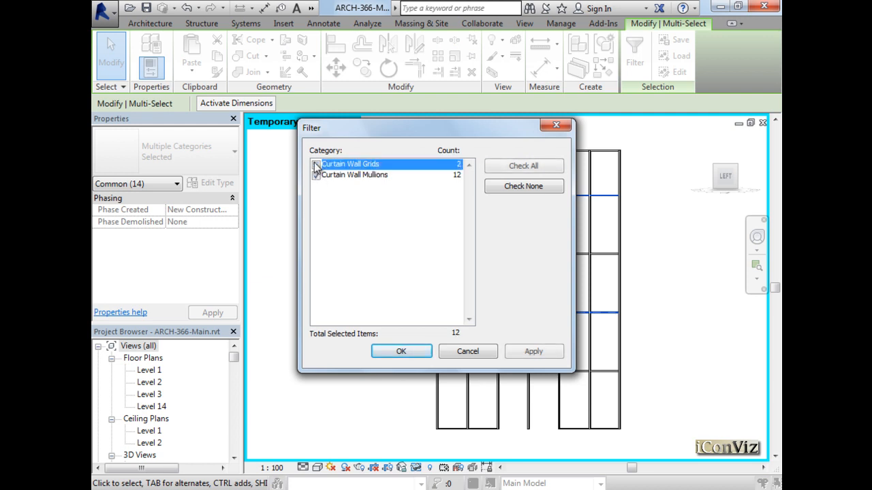
click(406, 352)
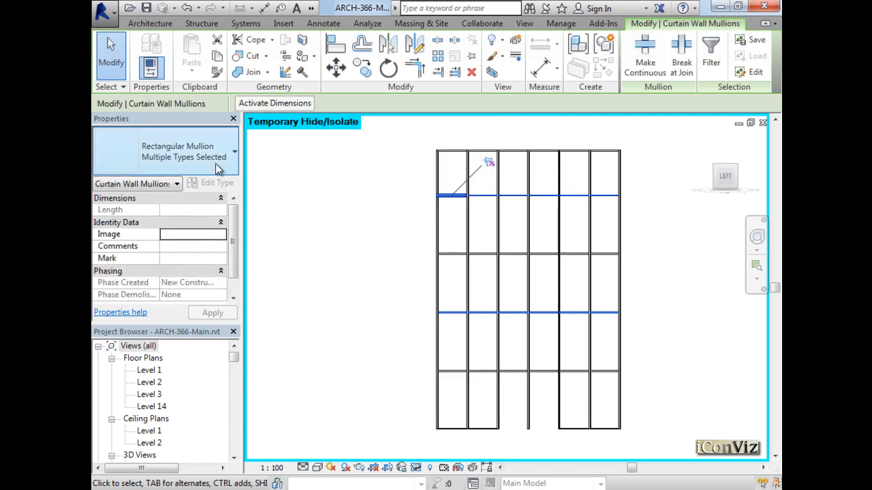
click(215, 161)
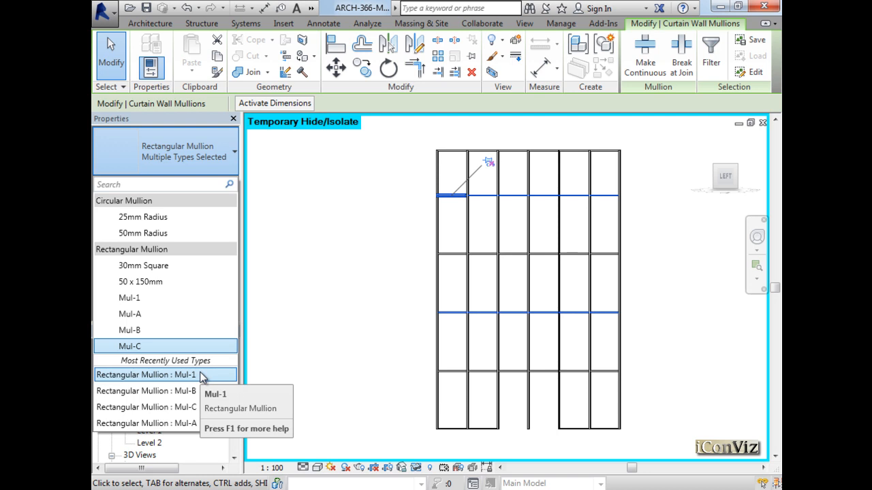
click(163, 295)
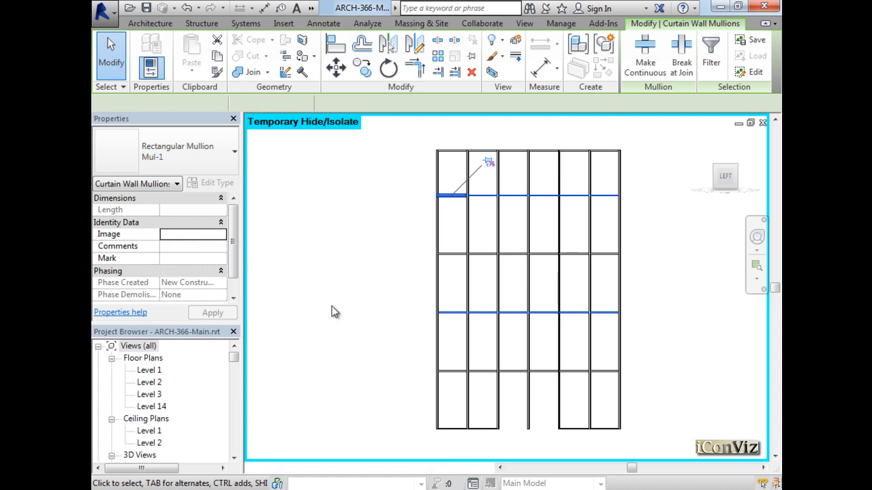
Toggle the joins on two adjacent upper-row Mul-1 mullions so they run continuously past the vertical mullions.
shift+middle_drag(370, 311, 290, 393)
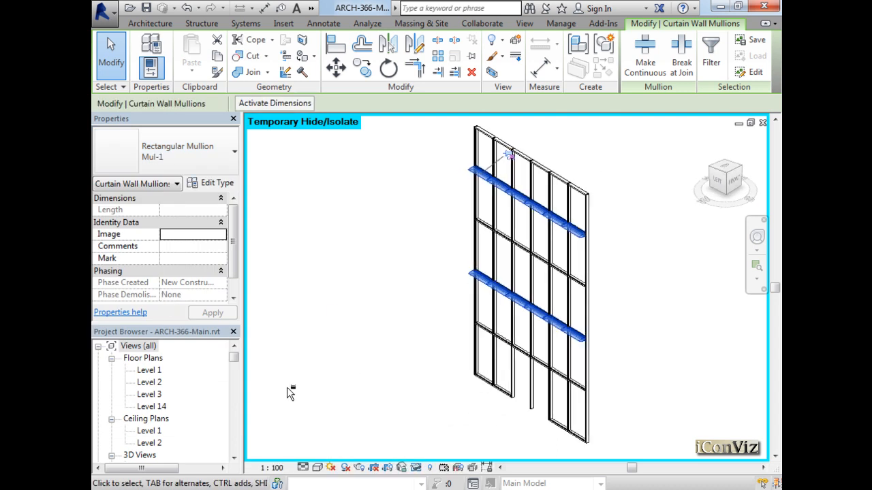
click(756, 267)
drag(600, 218, 566, 254)
key(Escape)
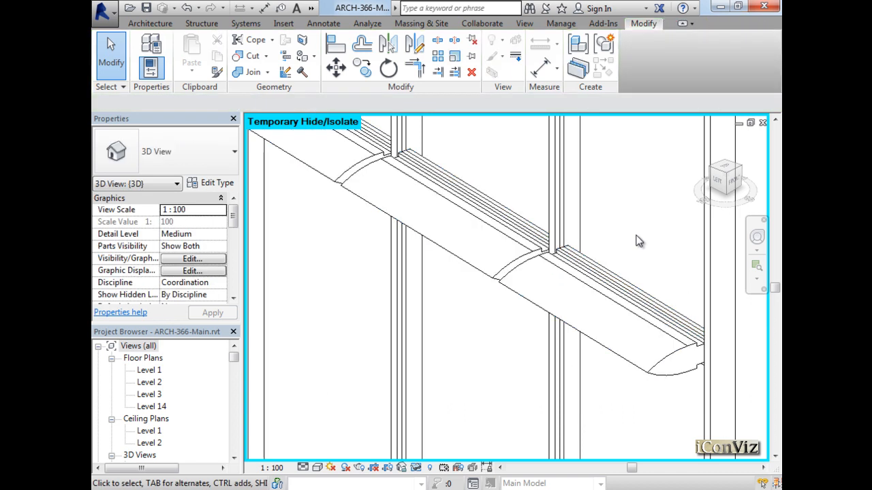
click(557, 268)
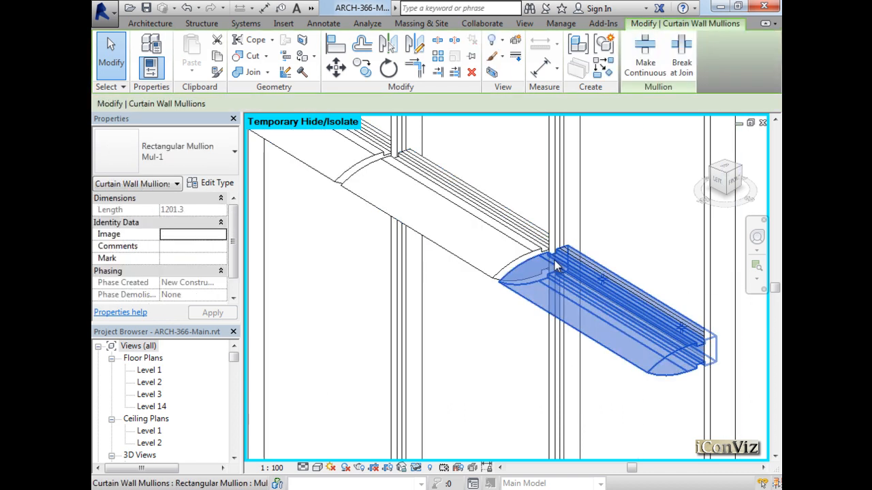
click(602, 280)
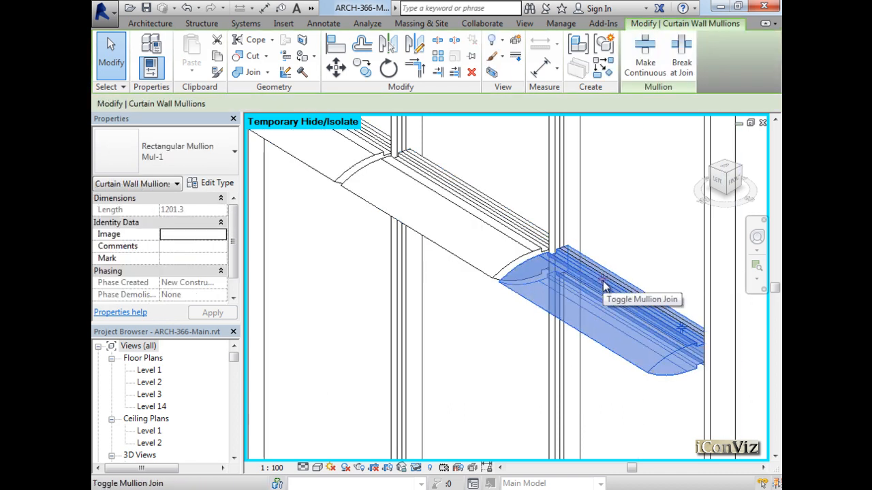
click(602, 281)
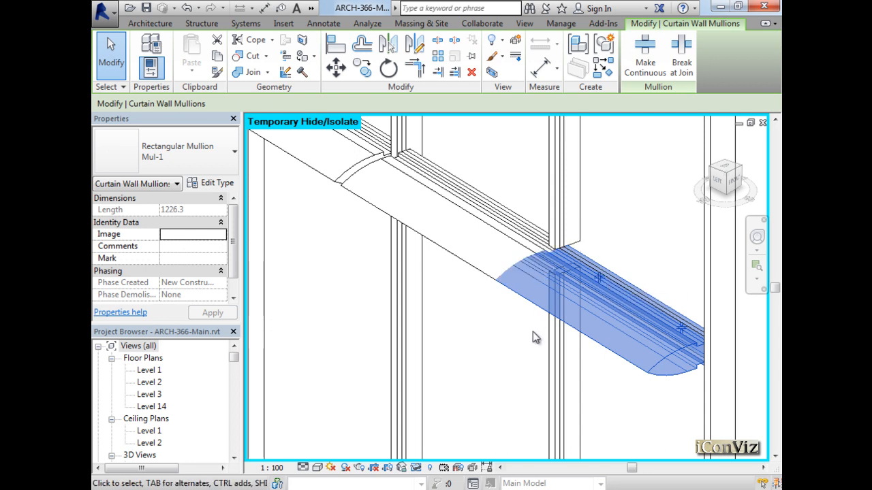
click(417, 181)
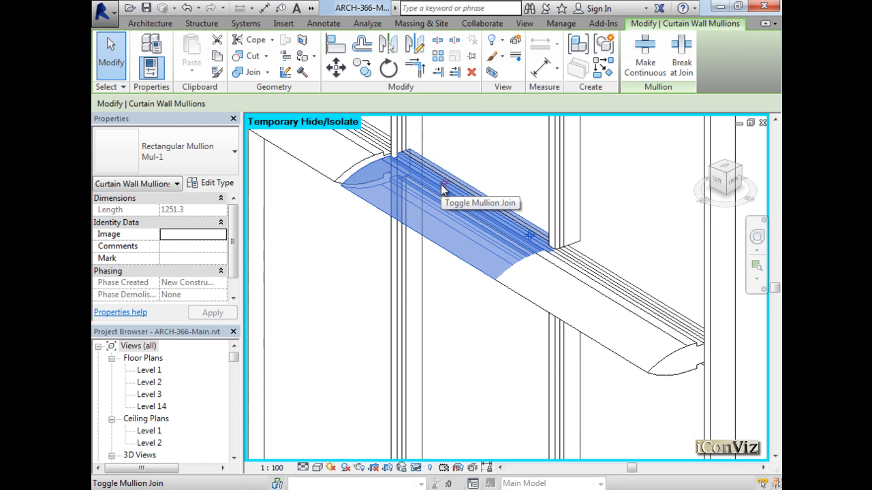
click(442, 185)
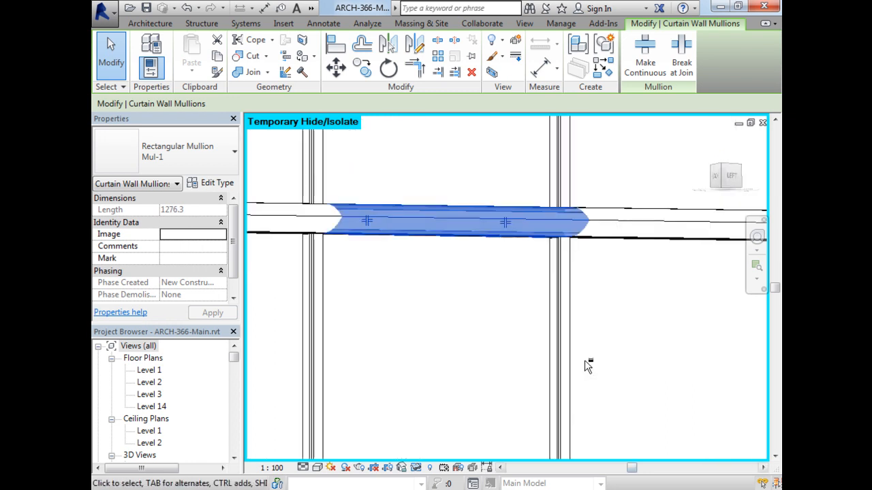
Select six vertical mullion segments on the third, fifth and sixth vertical lines, check the selection with Filter, and unpin them.
shift+middle_drag(587, 366, 606, 435)
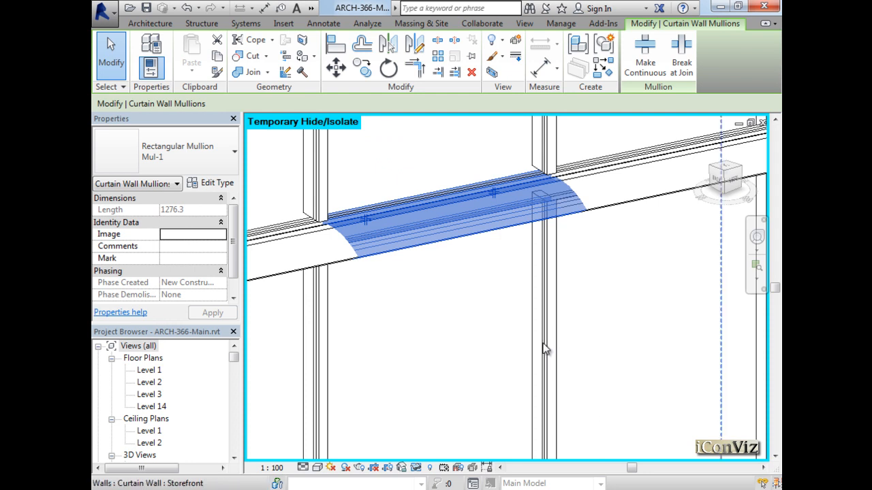
middle_click(544, 343)
middle_click(544, 343)
drag(519, 141, 541, 271)
ctrl+drag(473, 416, 489, 281)
ctrl+drag(473, 136, 504, 231)
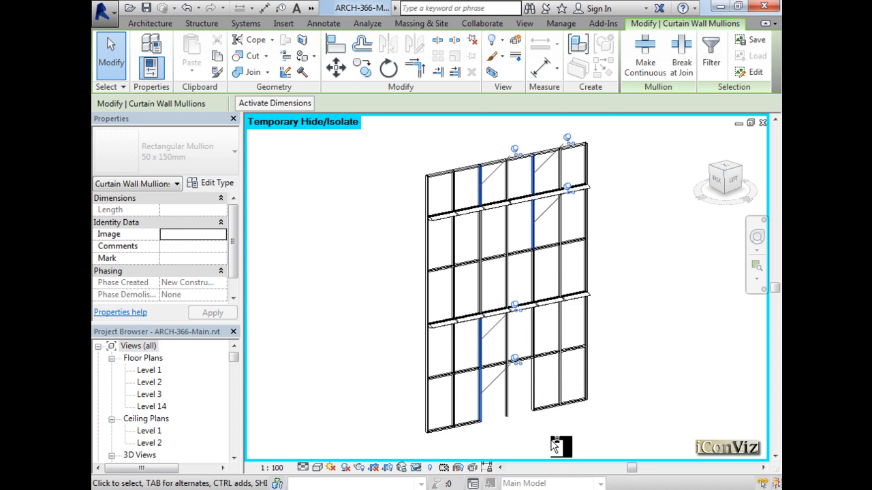
ctrl+drag(550, 433, 574, 342)
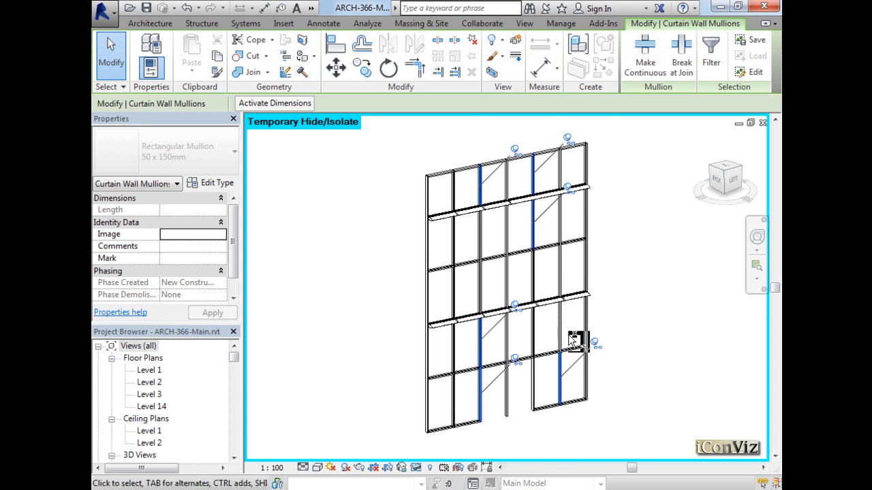
click(711, 56)
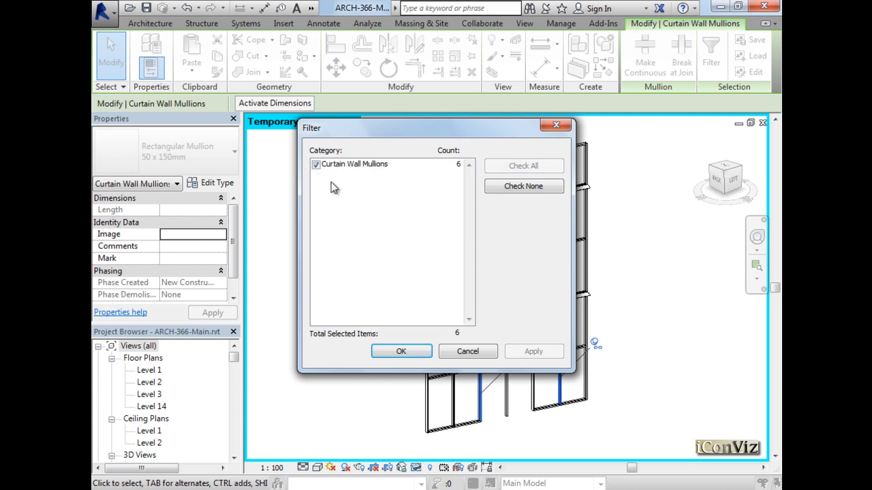
click(403, 352)
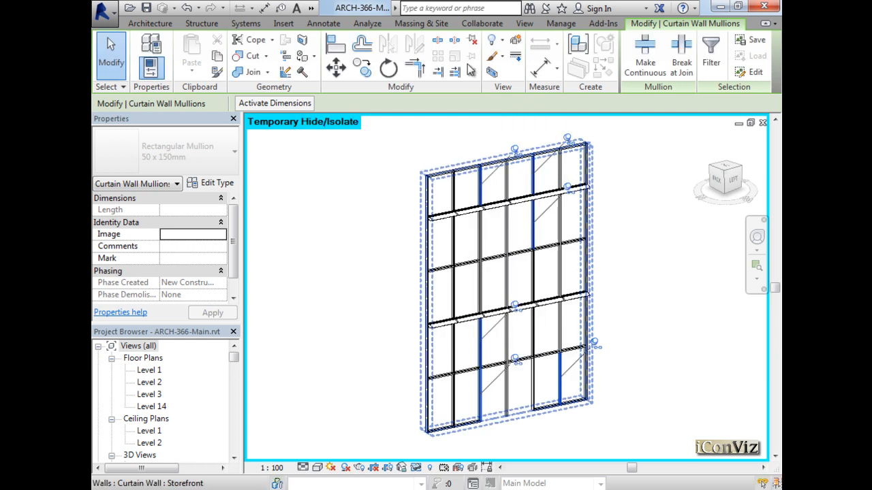
click(470, 44)
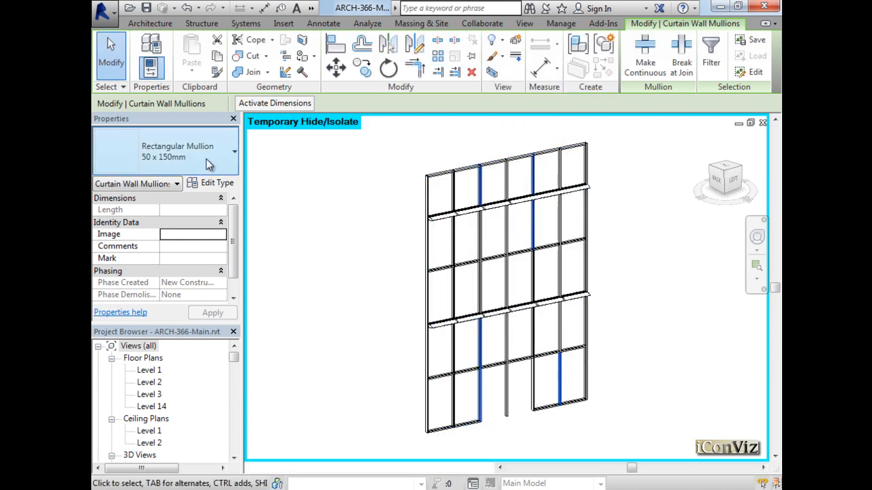
Change the selected vertical mullion segments to the Mul-1 type and clear the selection.
click(206, 159)
click(174, 301)
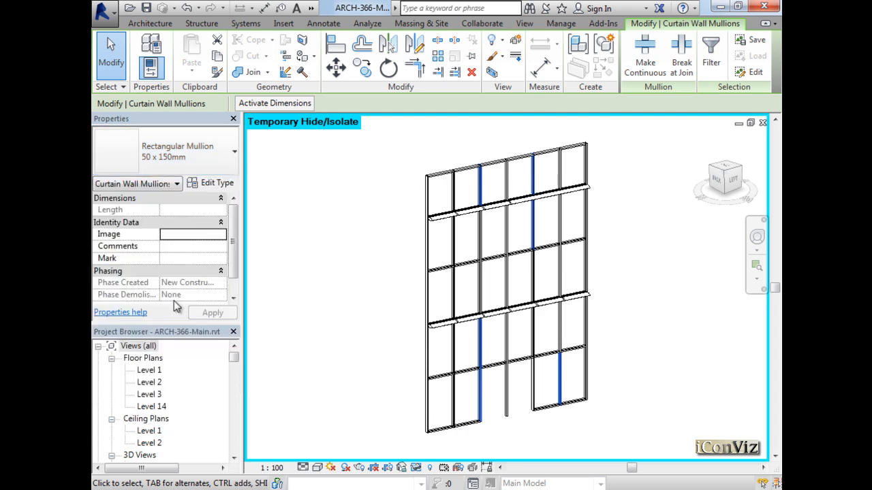
click(657, 342)
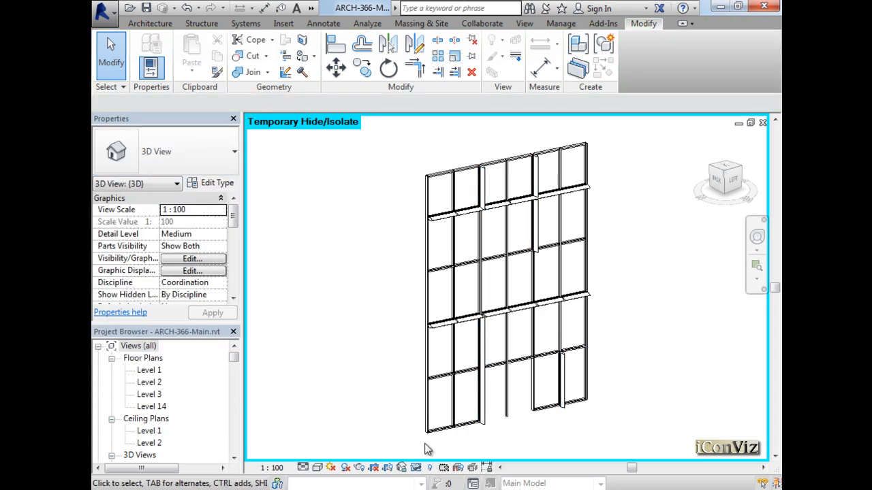
shift+middle_drag(623, 389, 664, 403)
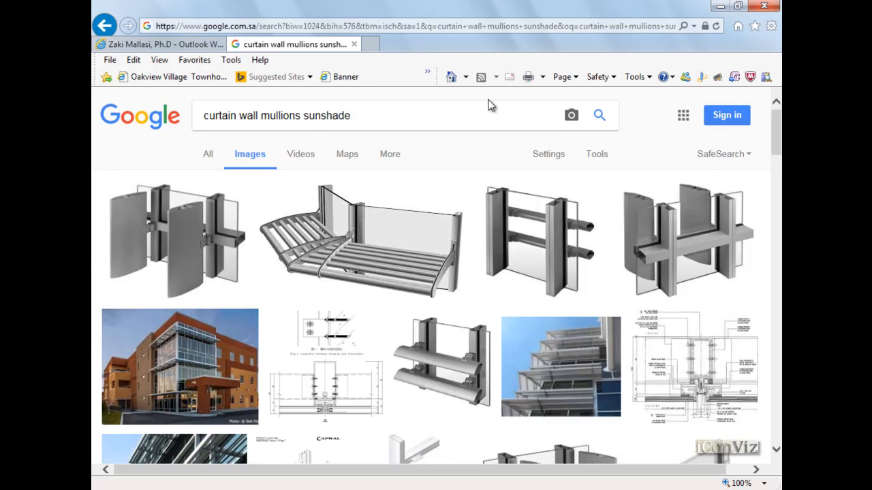
Search Google Images for "curtain wall facade" and look through the results for facades with projecting fins.
triple_click(372, 113)
text(cu)
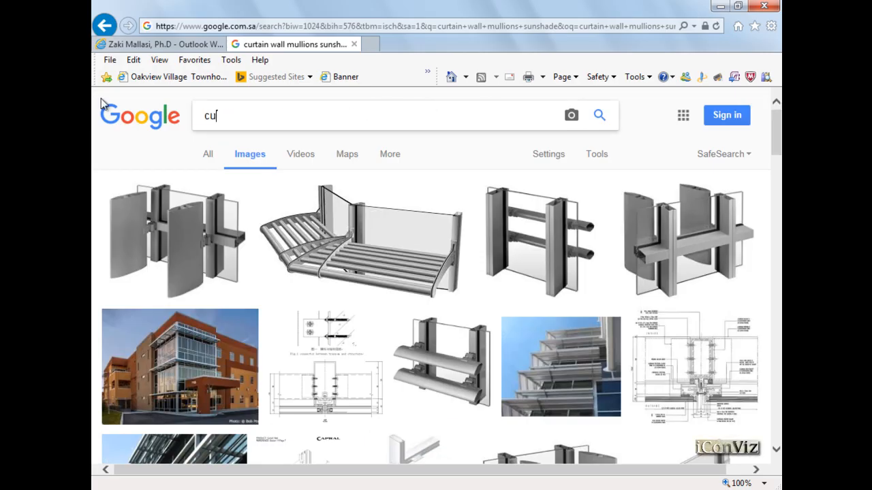
text(rtain wall facade)
key(Return)
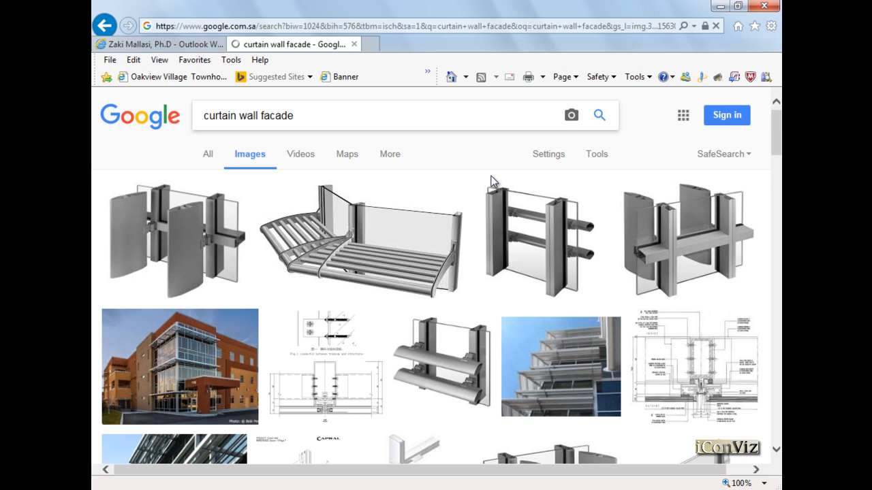
drag(777, 170, 777, 243)
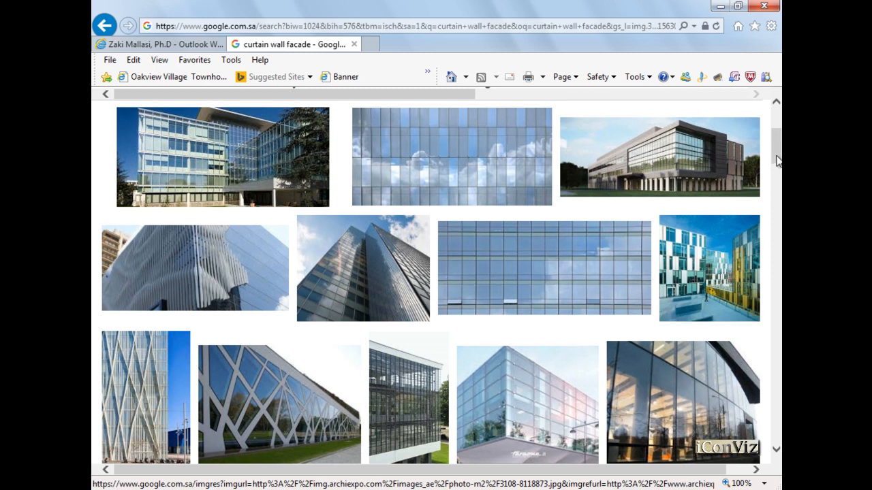
drag(777, 151, 776, 192)
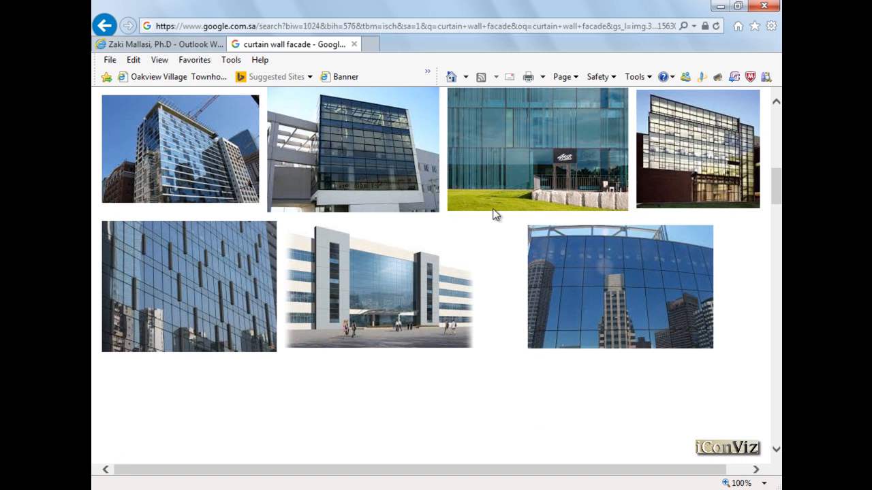
Examine the Mott MacDonald facade image and the related image of aluminium sun shading on a curtain wall.
click(198, 282)
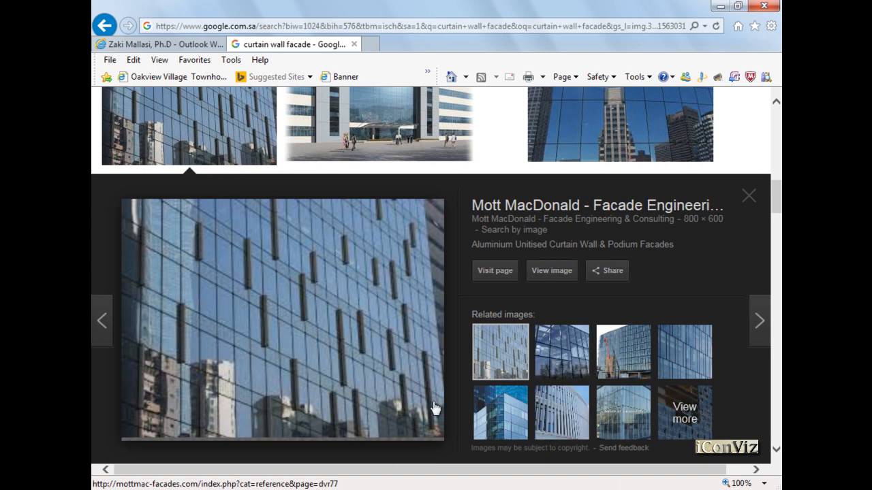
click(556, 419)
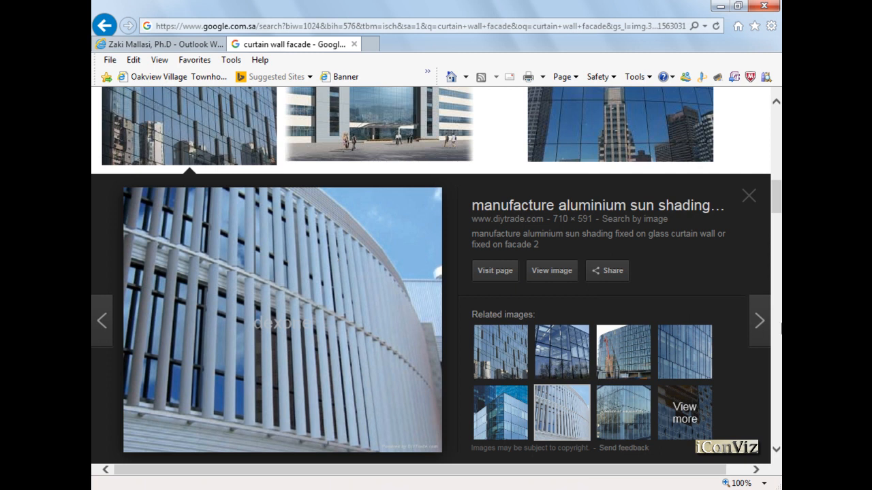
drag(775, 203, 775, 256)
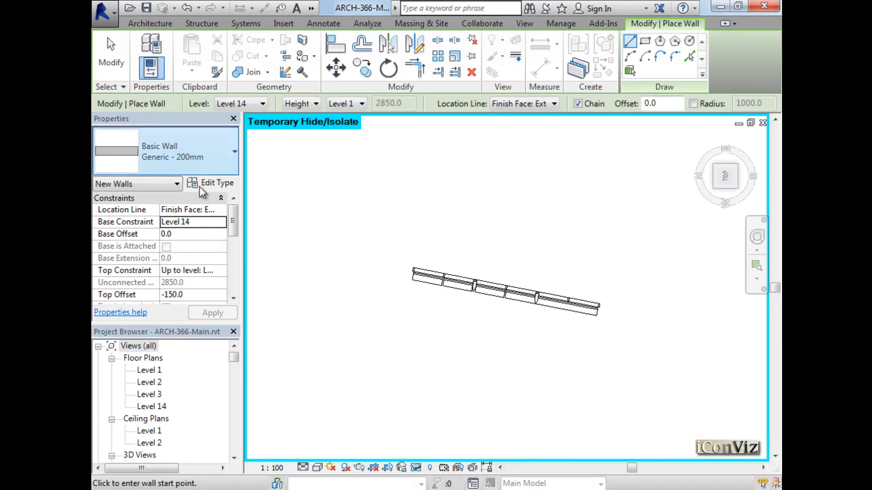
In Revit, draw a Storefront curtain wall about 6700 mm long in front of the existing wall and finish the Wall command.
click(197, 151)
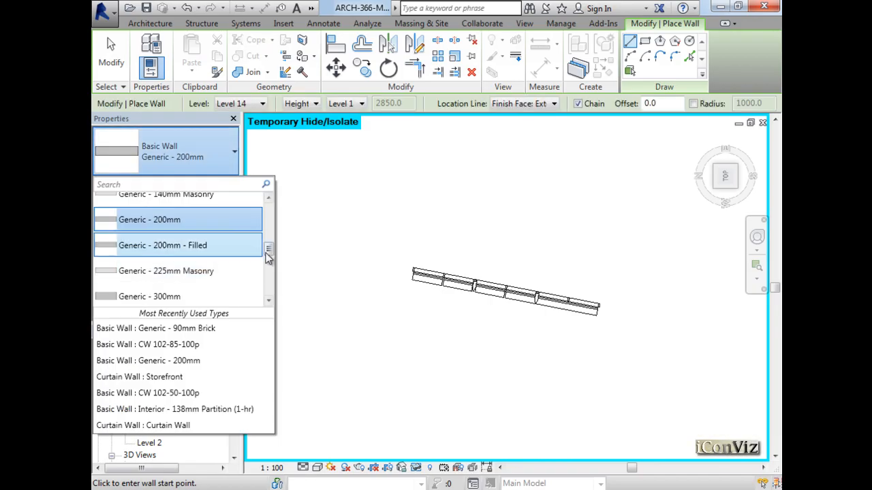
drag(269, 255, 261, 300)
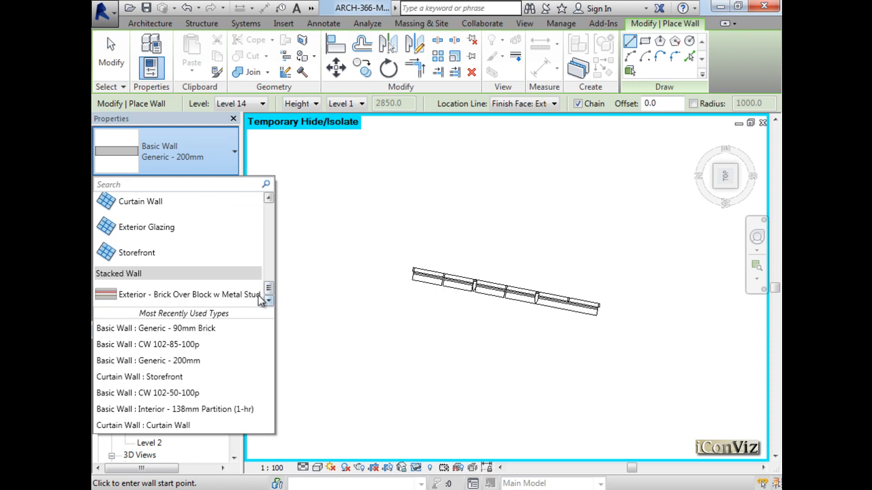
click(174, 255)
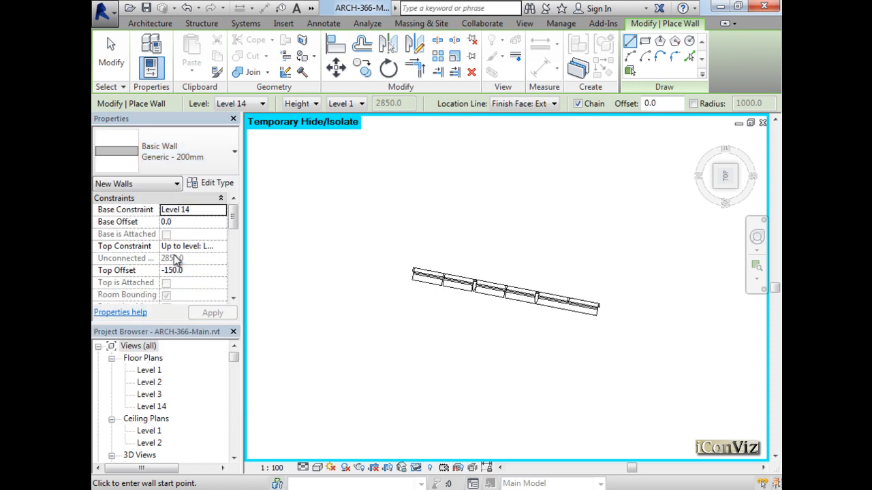
click(459, 422)
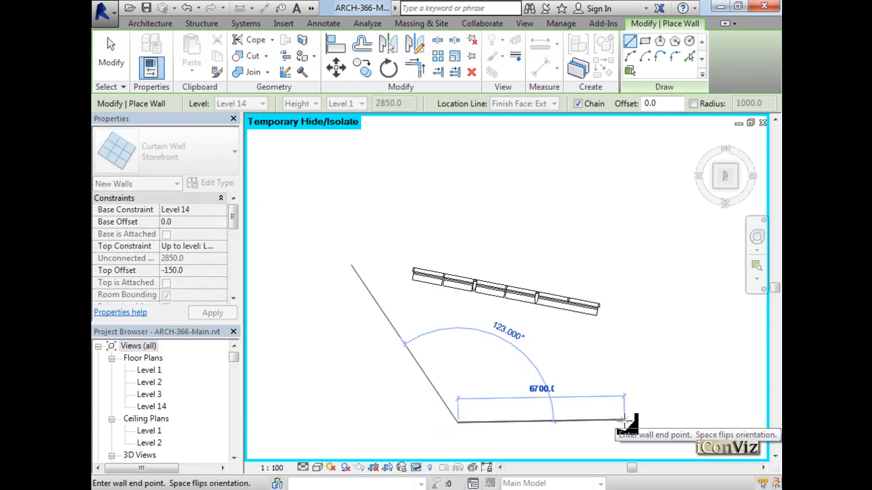
shift+middle_drag(627, 424, 563, 276)
key(Escape)
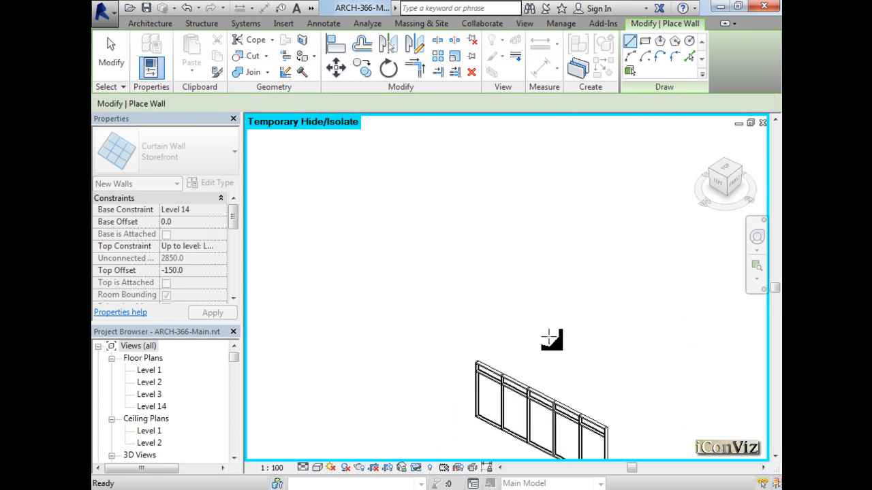
key(Escape)
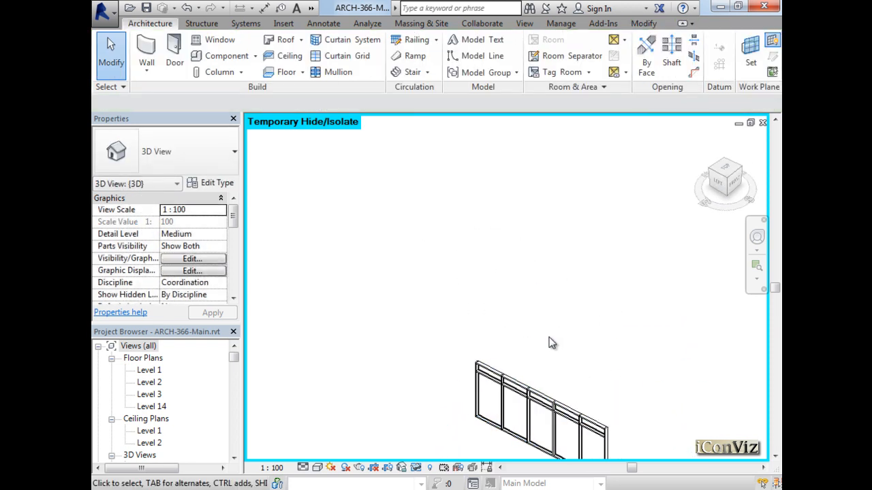
Set the base constraint of the new Storefront curtain wall to Level 1.
click(550, 404)
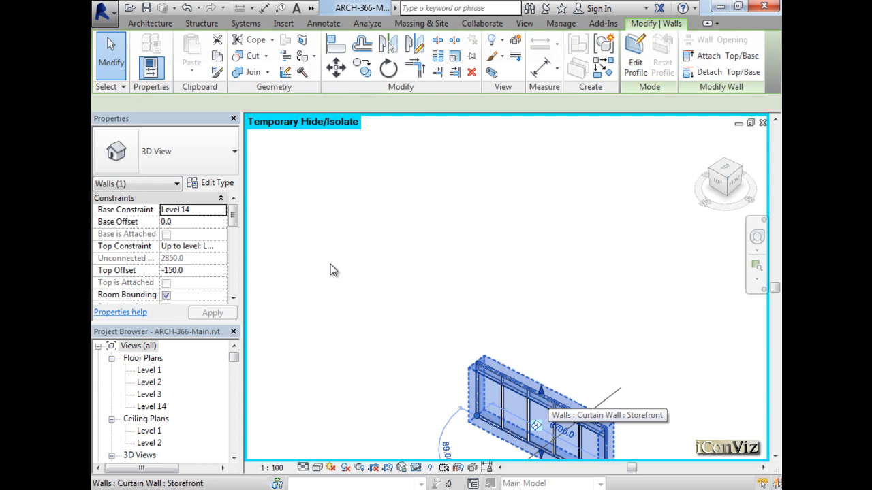
click(222, 215)
drag(222, 267, 222, 234)
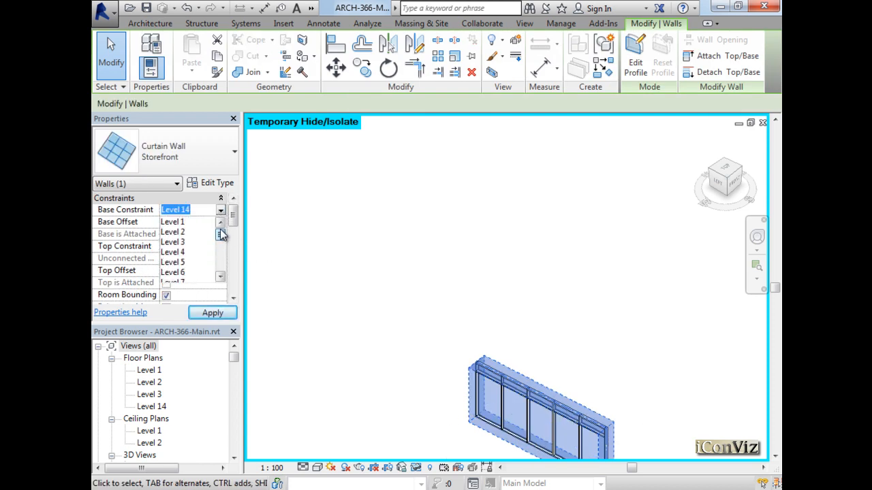
click(198, 223)
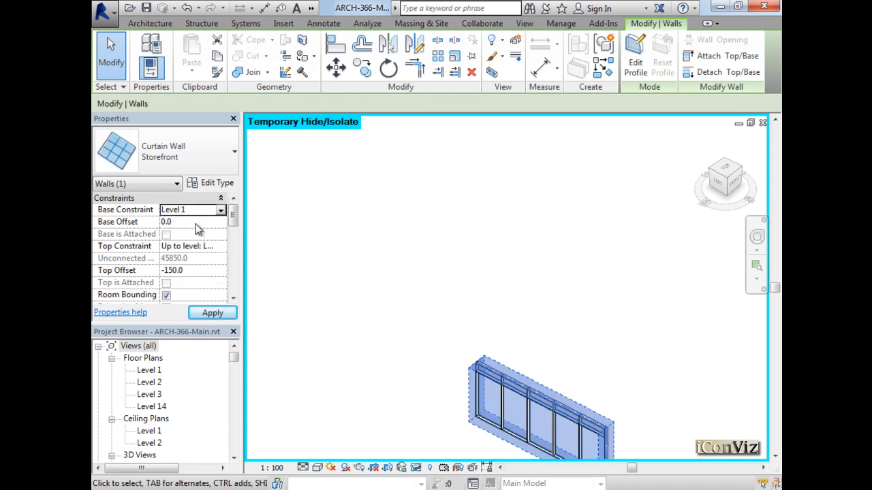
Set the Storefront wall's top constraint to Up to level: Level 4 with a top offset of 0.
click(221, 246)
drag(241, 301, 238, 271)
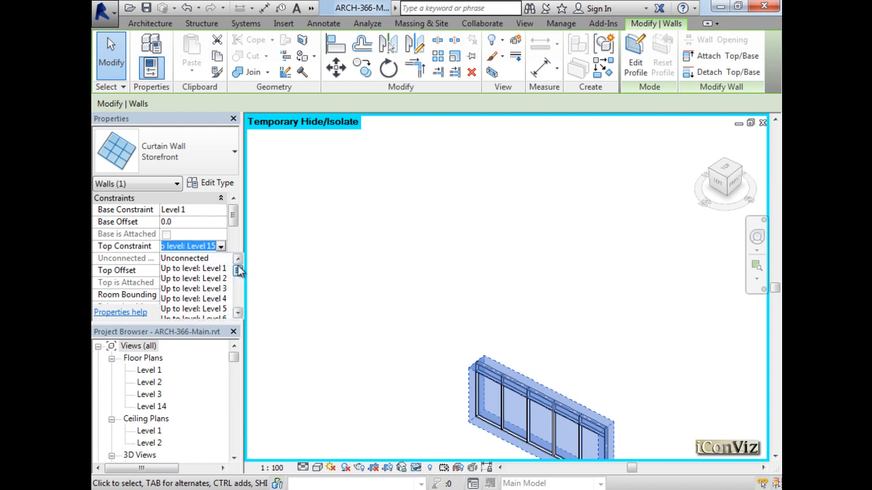
click(221, 299)
click(204, 272)
double_click(206, 272)
text(0)
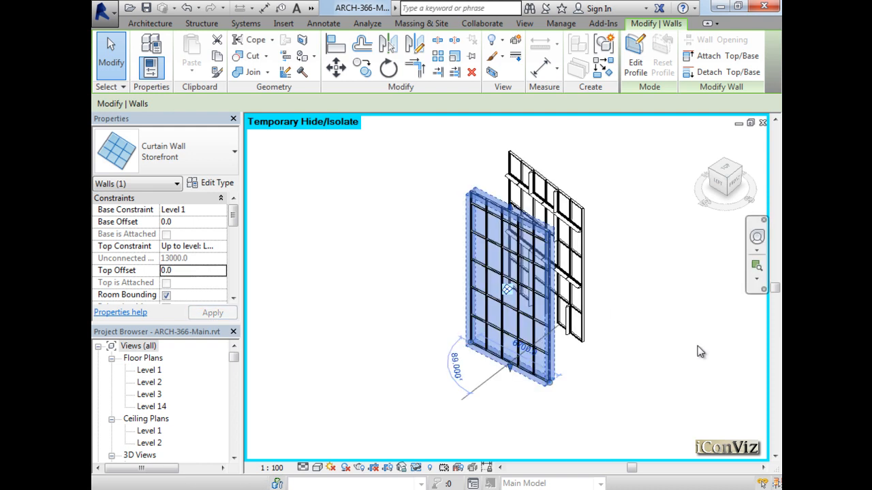
Temporarily isolate the new Storefront wall in the 3D view and frame it closely.
drag(726, 179, 713, 179)
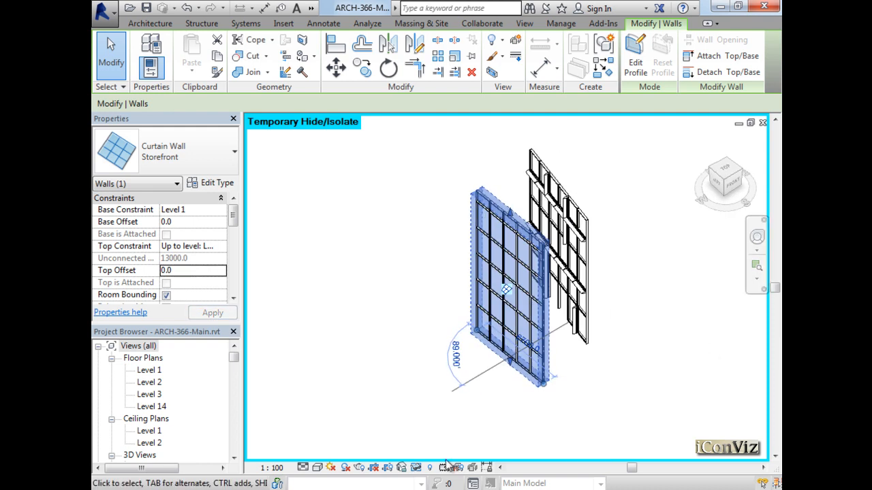
click(413, 468)
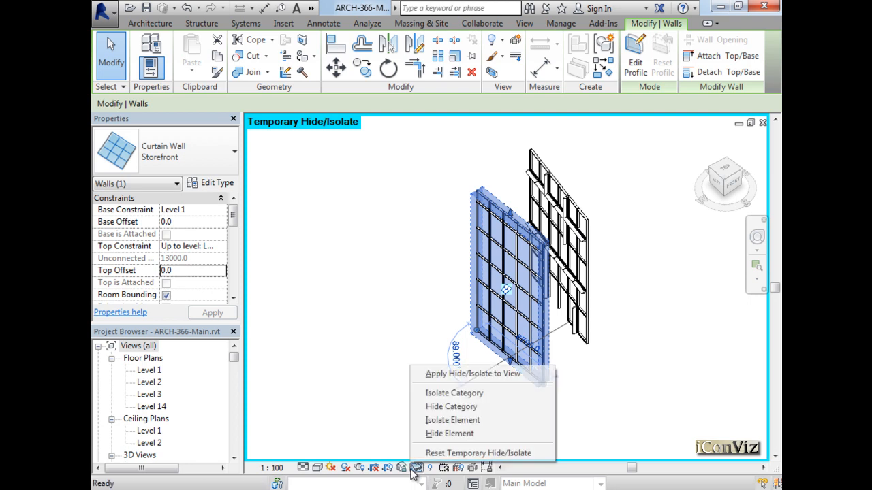
click(455, 421)
shift+middle_drag(518, 436, 557, 410)
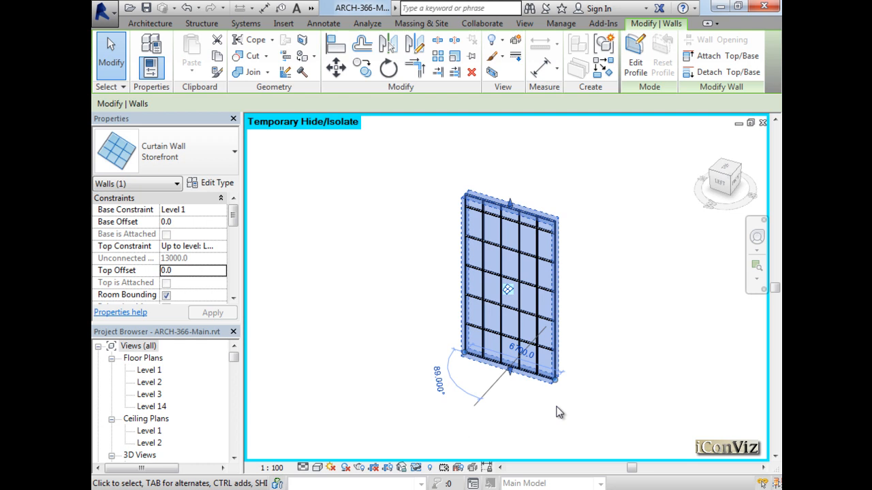
click(756, 265)
drag(611, 166, 439, 405)
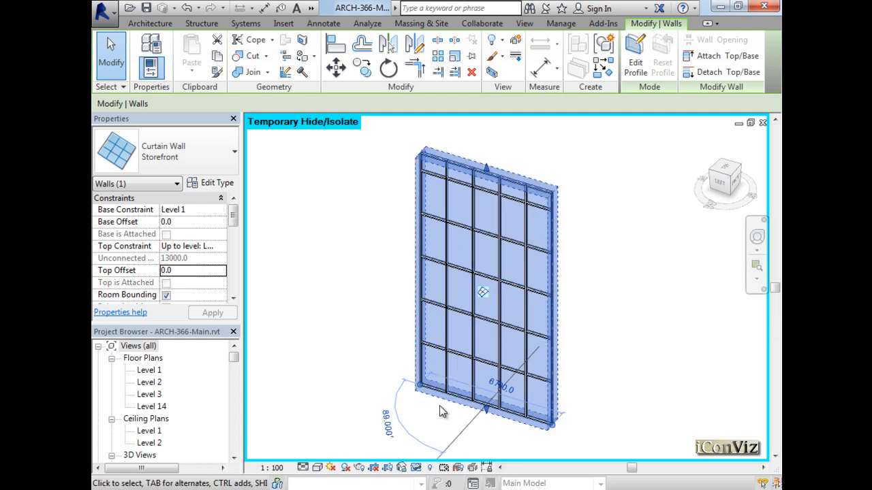
Duplicate the Storefront wall type as LouverCWal, apply it to the isolated wall, and clear the selection.
click(220, 184)
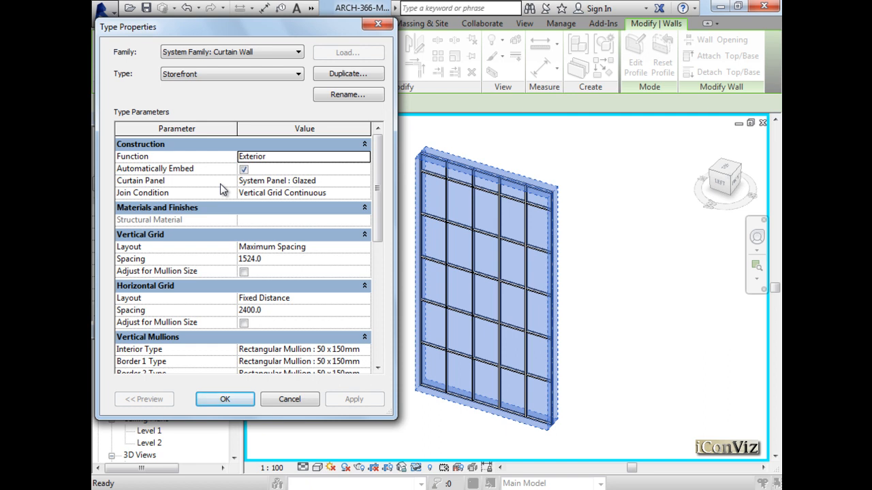
click(371, 74)
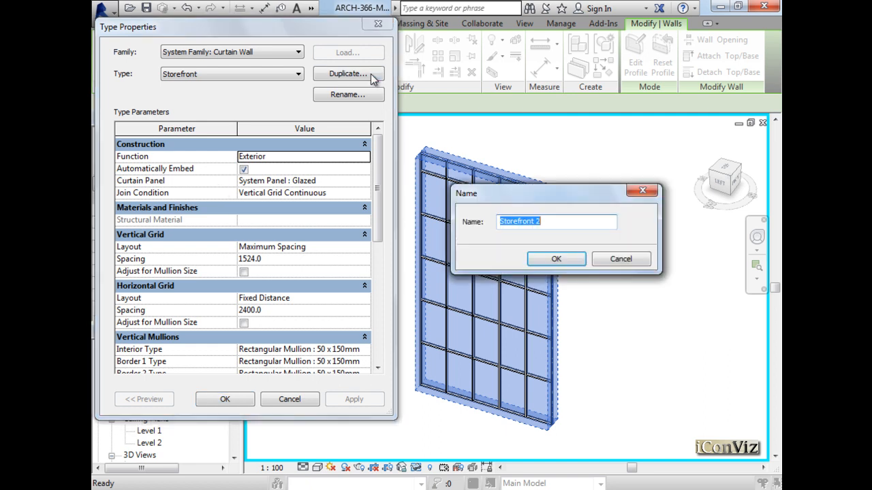
text(LouverCW)
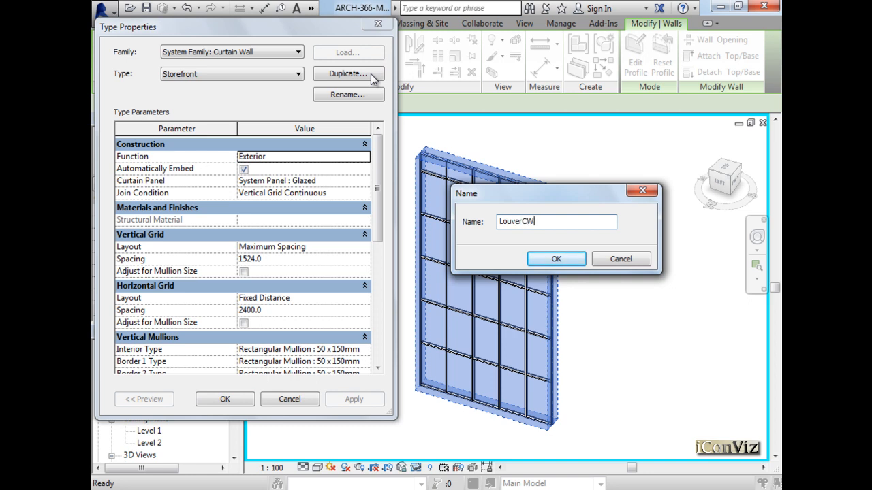
text(all)
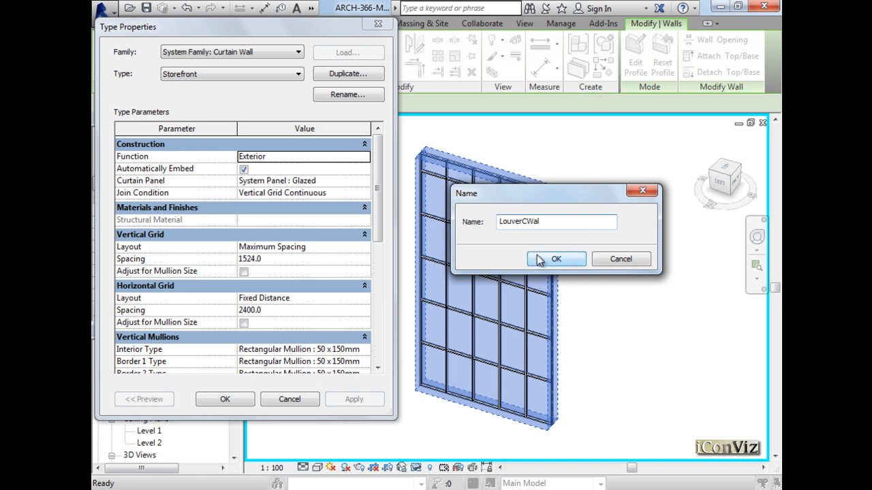
click(539, 261)
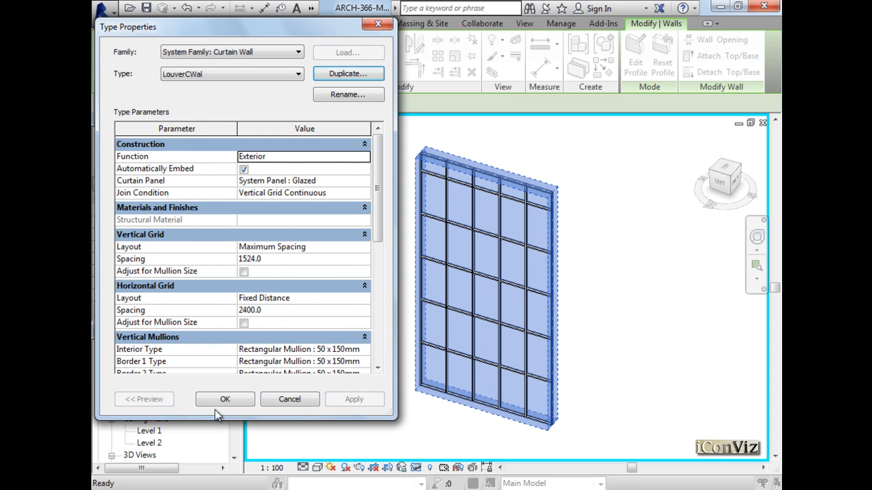
click(246, 402)
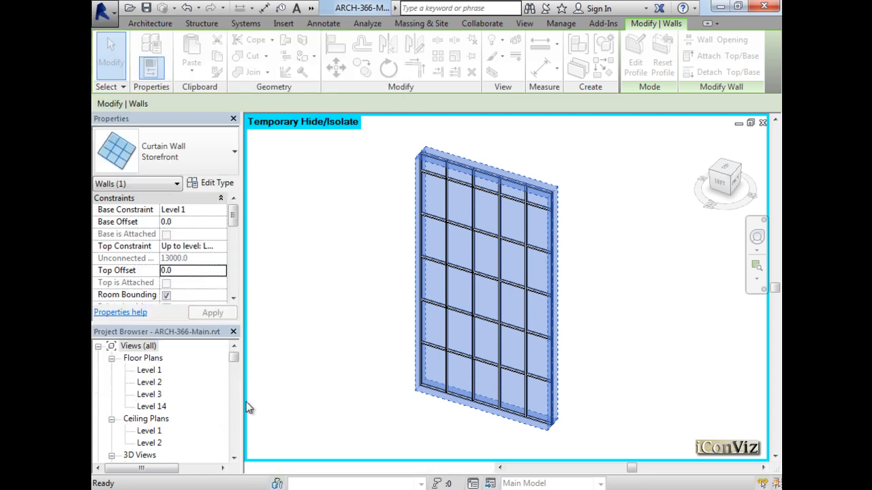
click(627, 235)
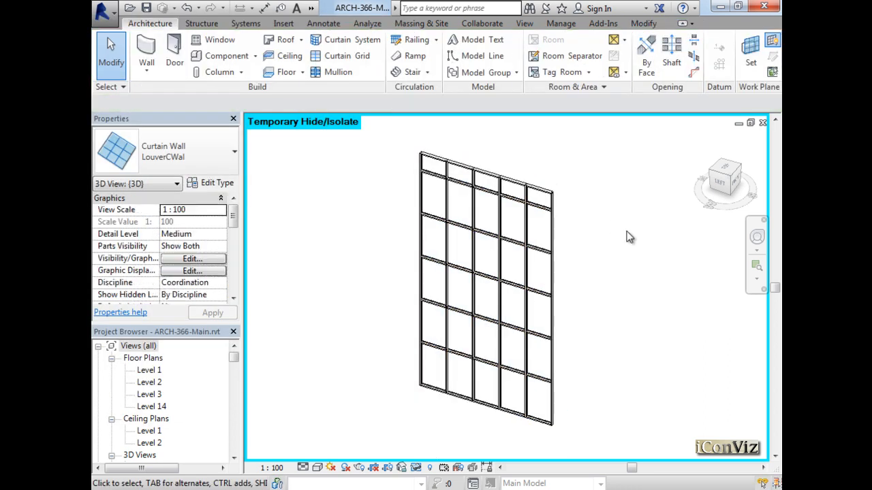
Set the horizontal grid spacing of the LouverCWal type to 35 cm, apply it, and bring its mullion parameters into view.
click(555, 191)
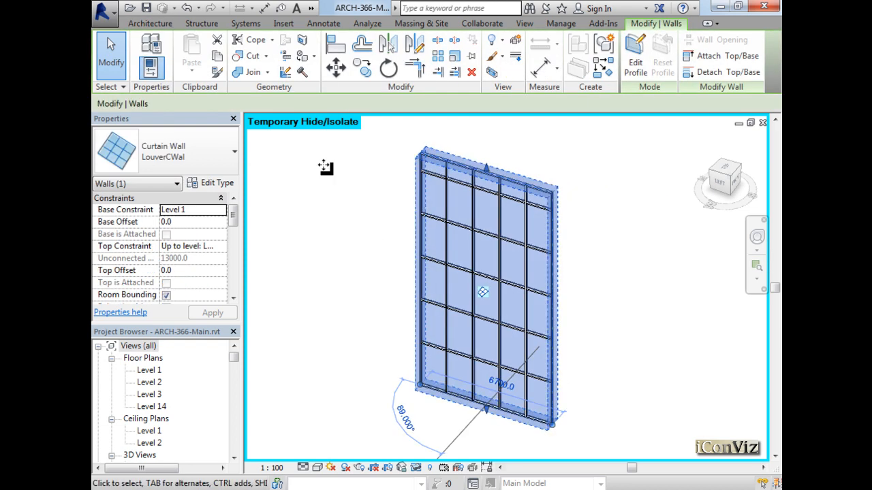
click(215, 182)
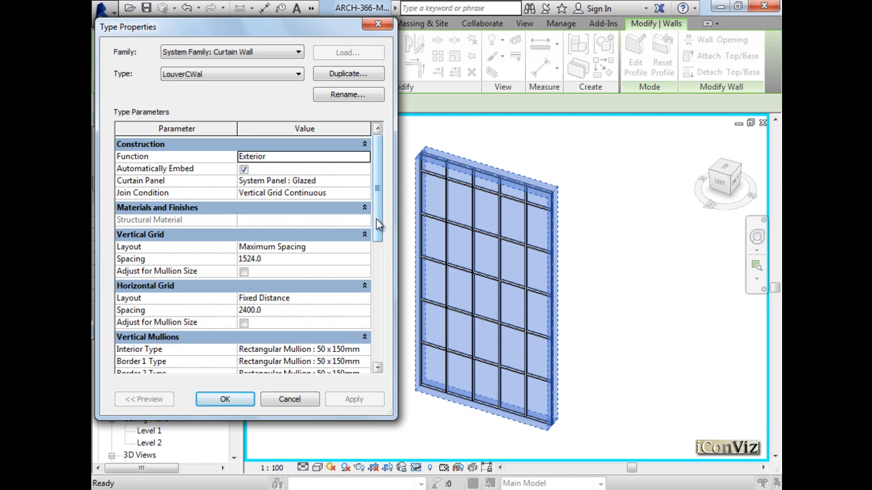
scroll(379, 225, down, 2)
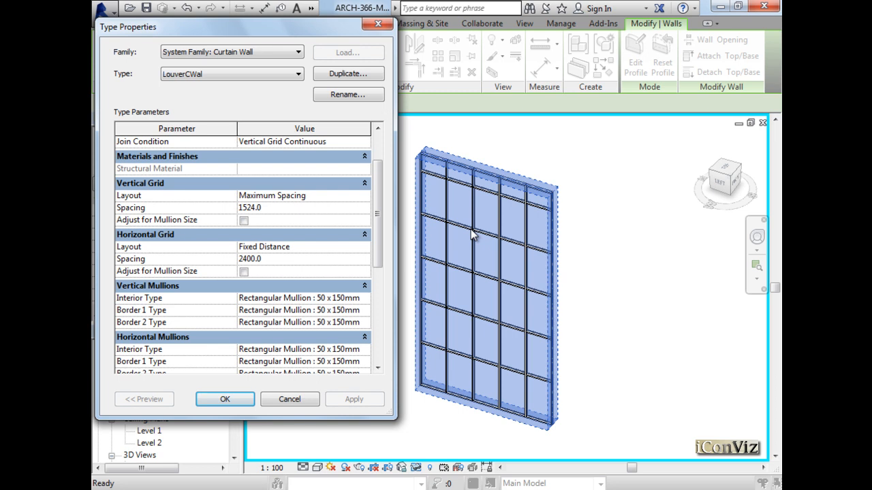
click(317, 261)
text(35cm)
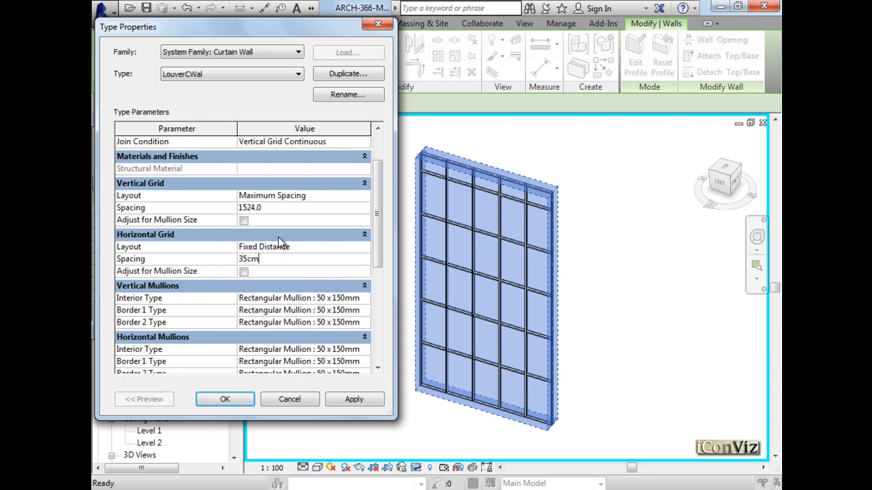
click(363, 402)
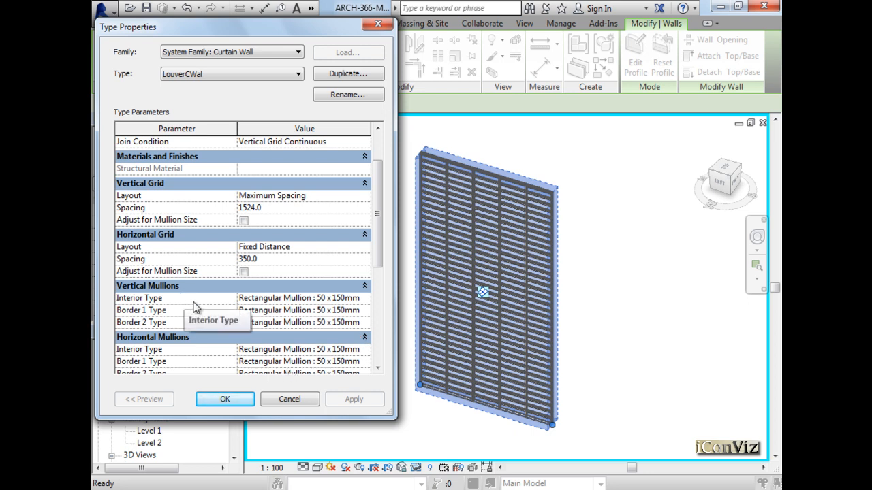
drag(381, 247, 379, 272)
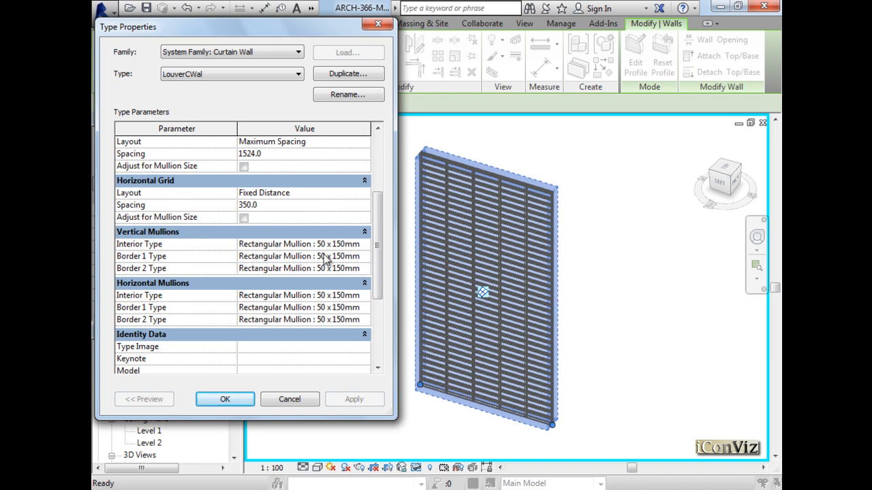
Set the interior vertical mullion of the LouverCWal type to Circular Mullion : 50mm Radius.
click(366, 246)
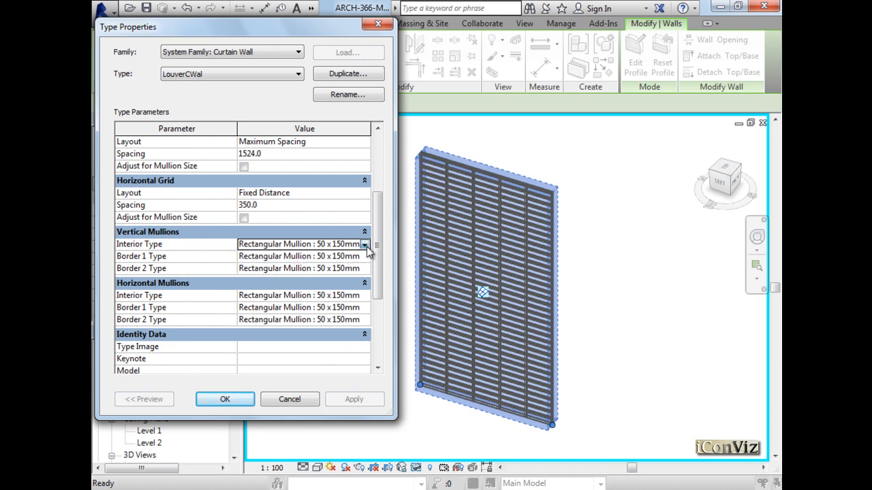
click(365, 245)
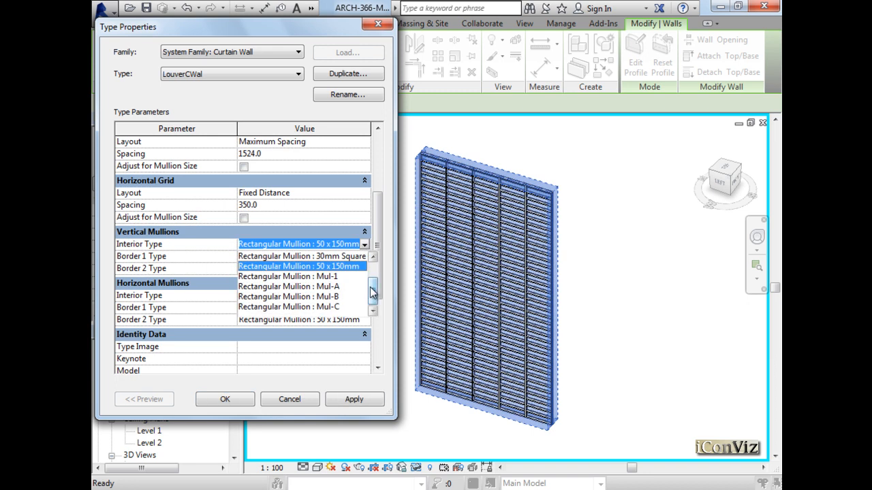
drag(372, 293, 373, 283)
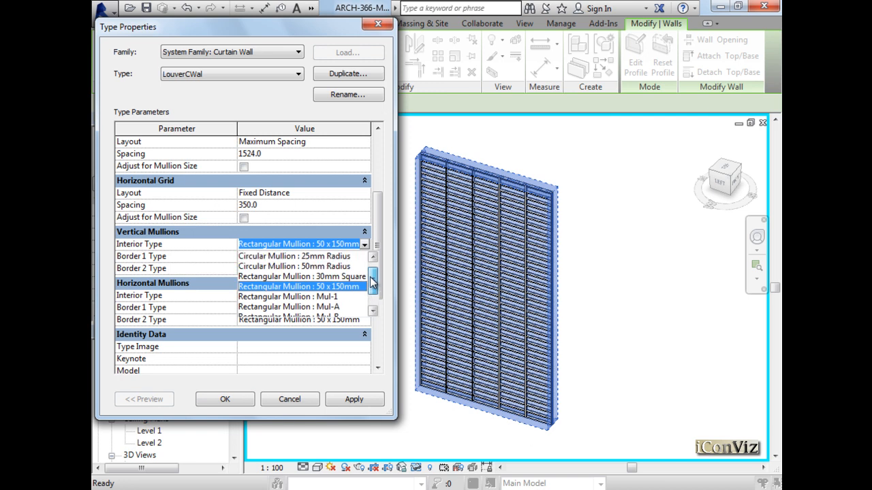
click(327, 267)
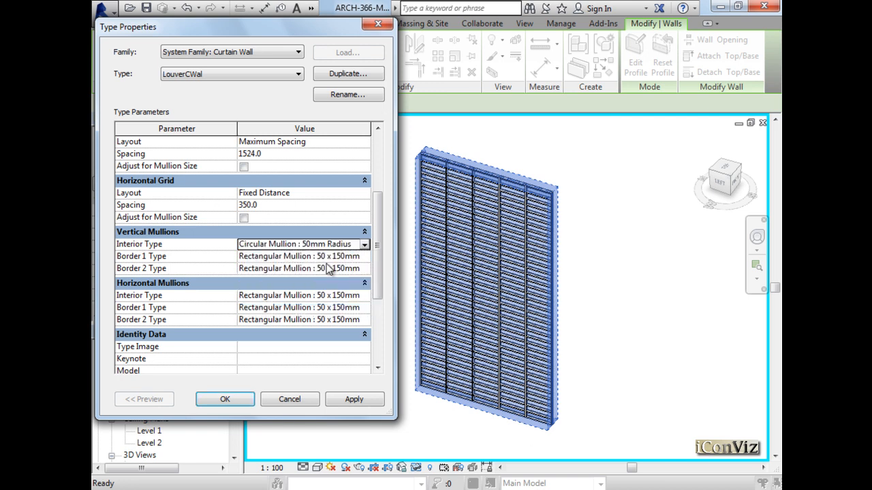
Set the Border 1 and Border 2 vertical mullions to Circular Mullion : 50mm Radius and apply the type changes.
click(354, 257)
click(365, 256)
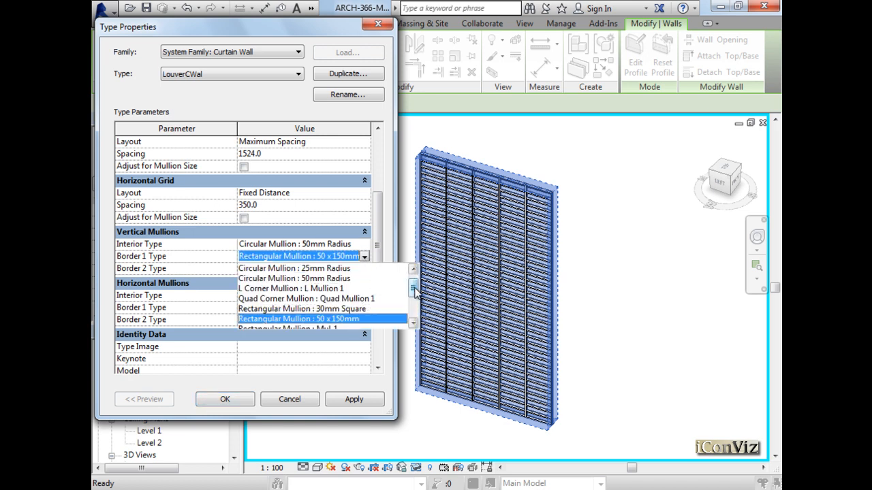
scroll(414, 289, up, 1)
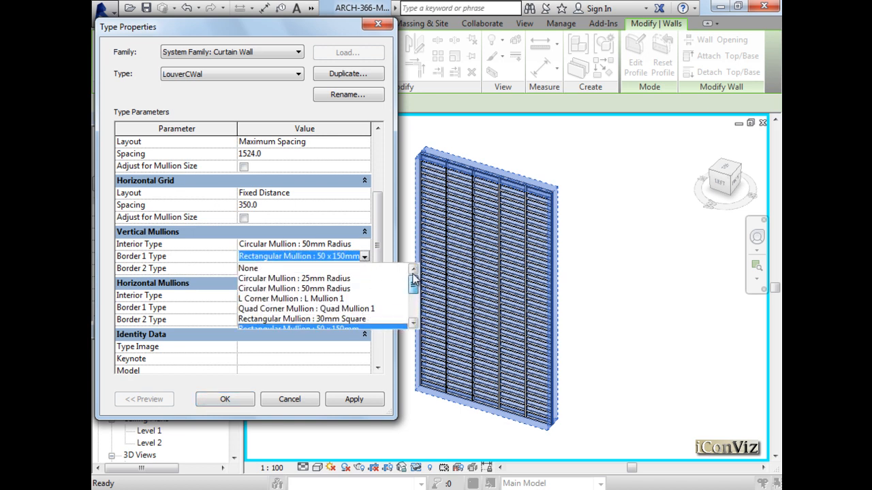
click(340, 289)
click(364, 269)
click(365, 268)
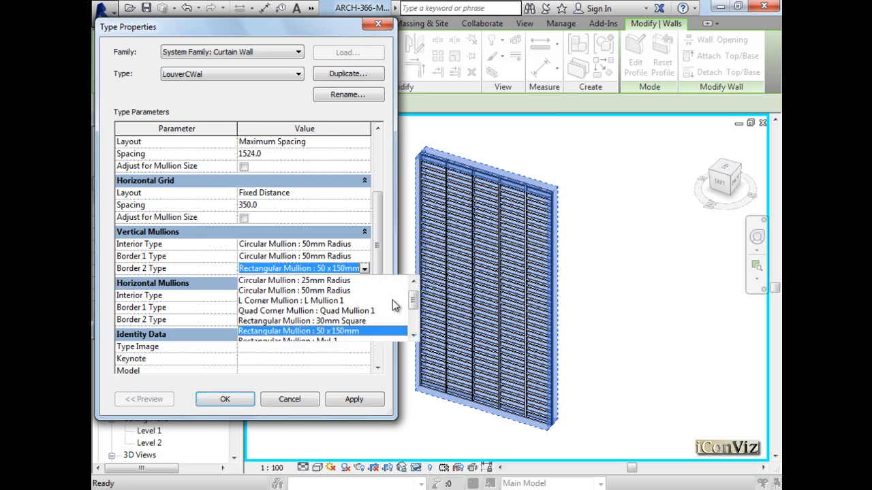
scroll(414, 310, up, 1)
click(329, 301)
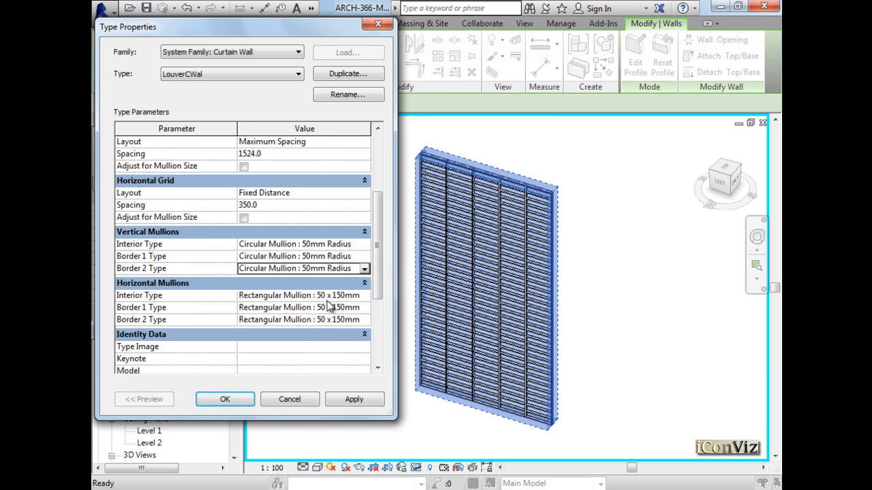
click(230, 400)
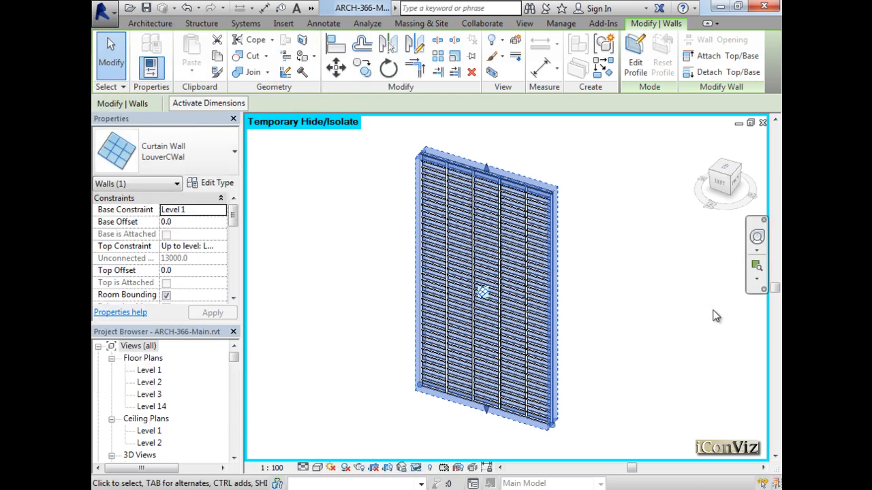
Reopen the louver wall's type properties and set the interior vertical mullion to Rectangular Mullion : 50 x 150mm.
click(758, 271)
drag(458, 148, 411, 197)
click(302, 261)
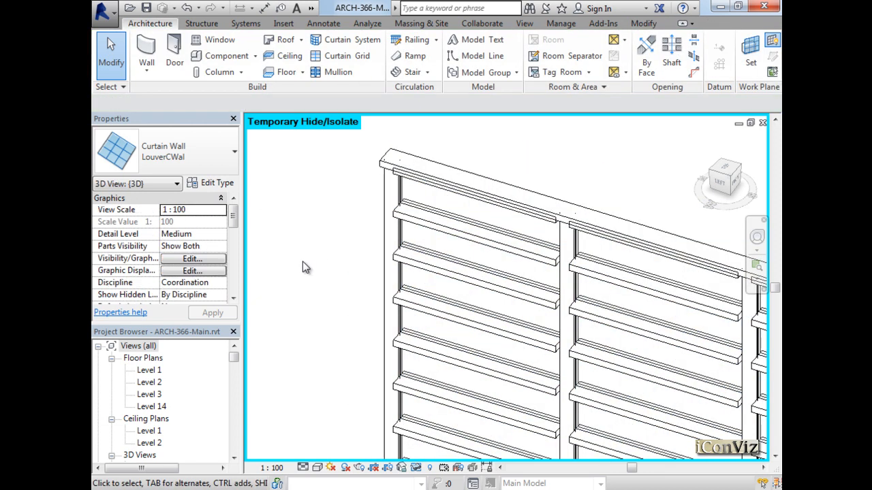
click(450, 178)
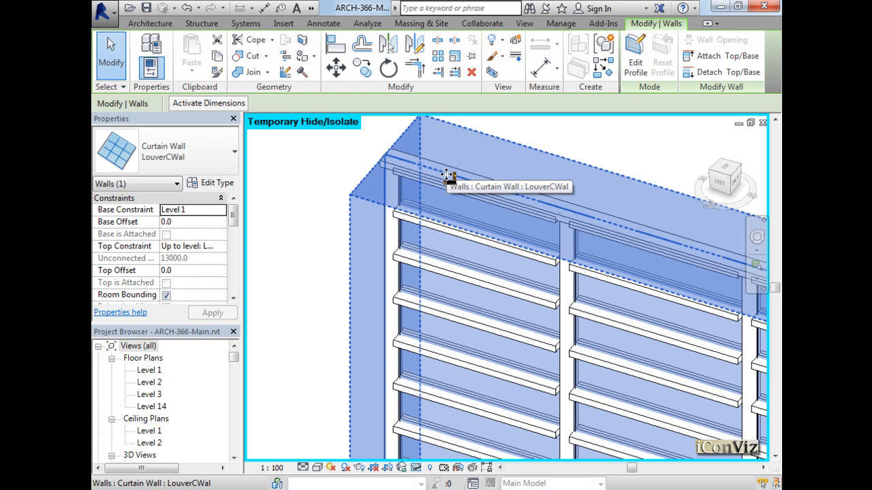
click(223, 185)
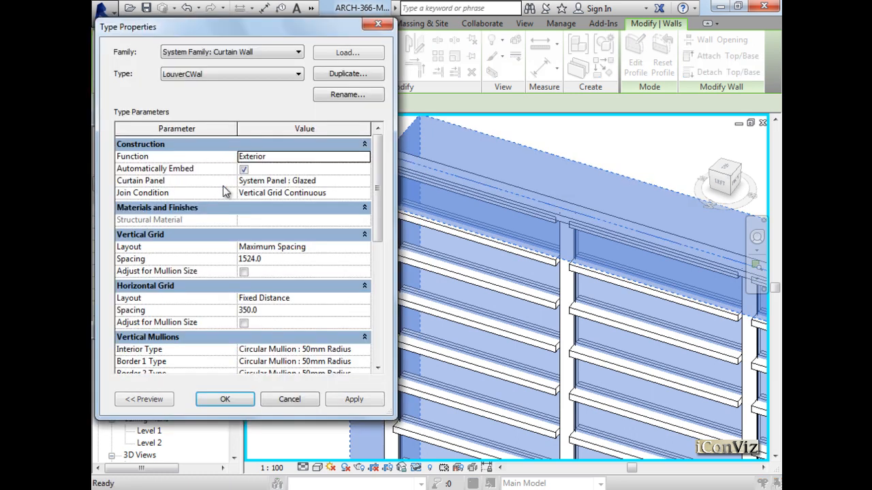
drag(378, 227, 376, 294)
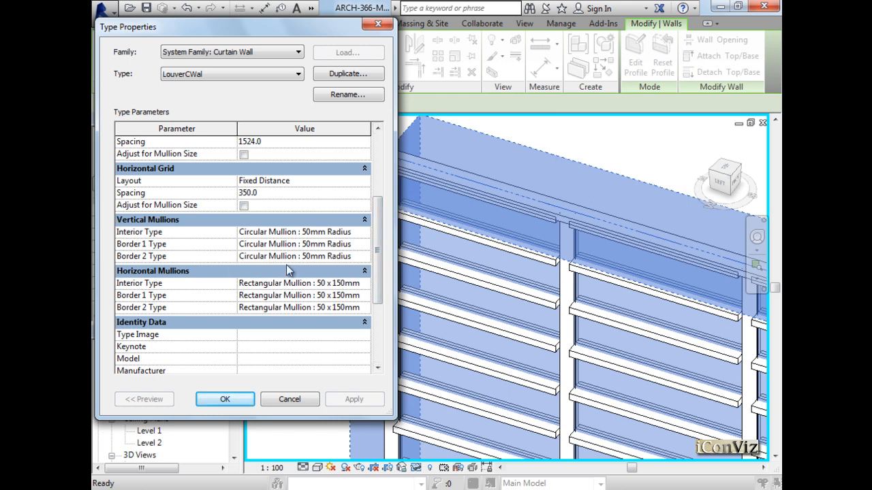
click(355, 232)
key(Tab)
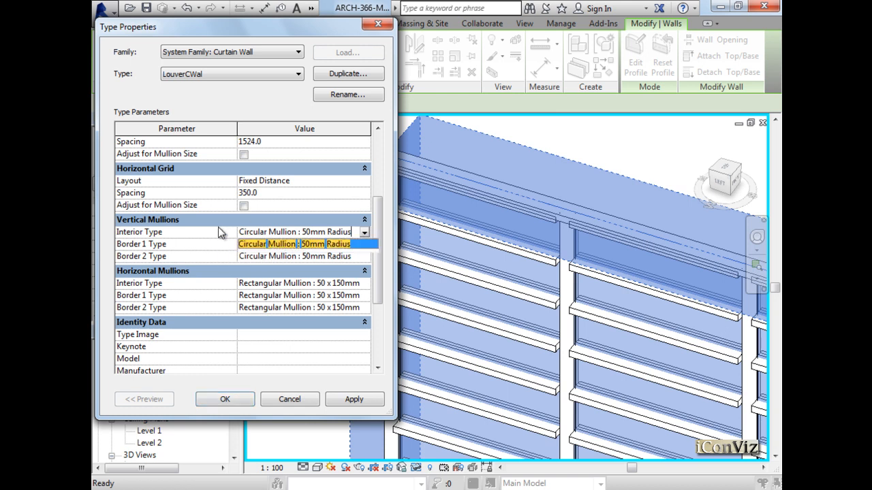
click(349, 245)
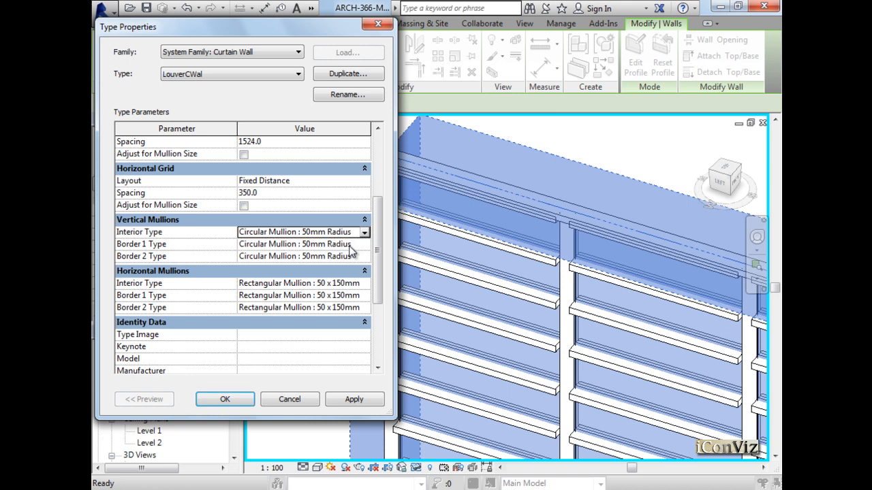
click(365, 233)
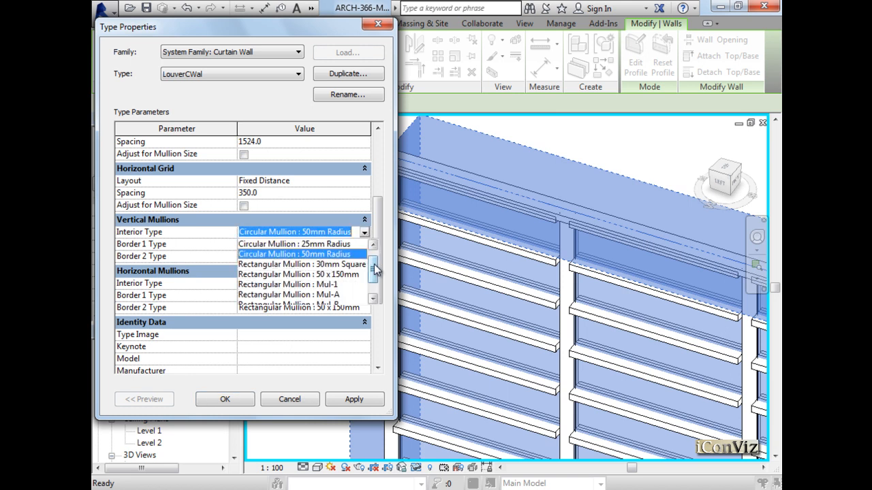
click(349, 274)
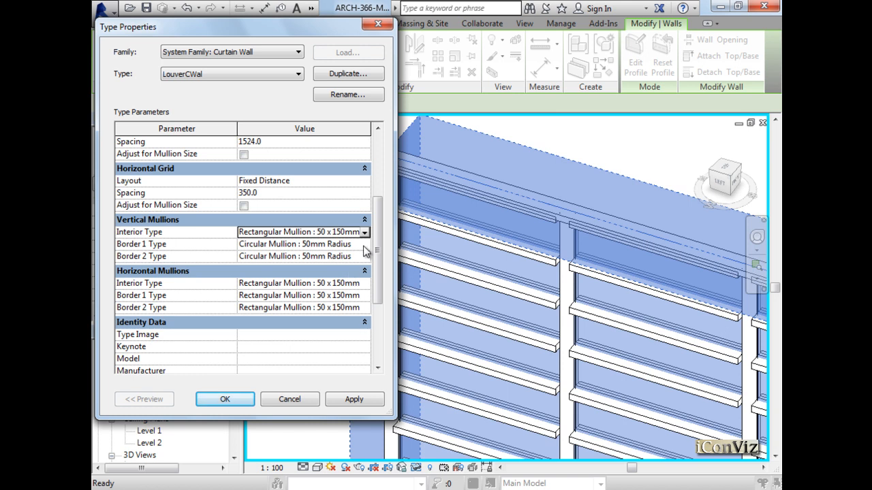
Set the Border 1 and Border 2 vertical mullions of the LouverCWal type to Rectangular Mullion : 50 x 150mm.
click(365, 244)
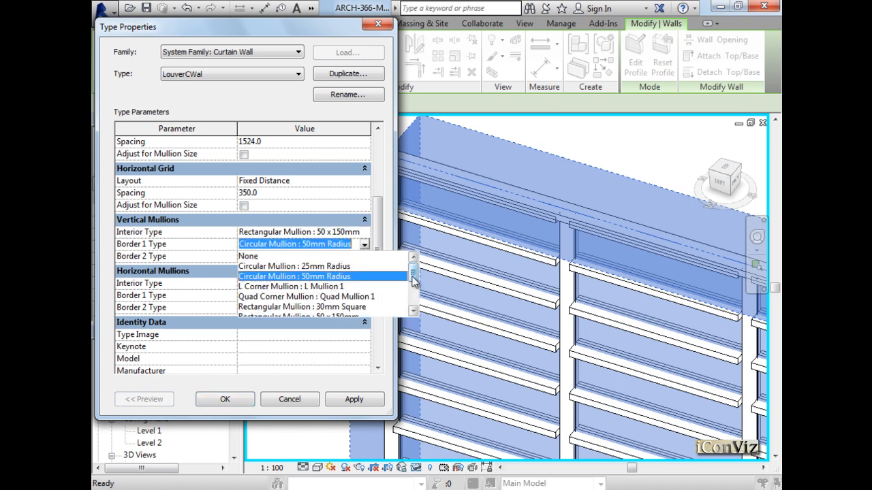
drag(414, 278, 414, 290)
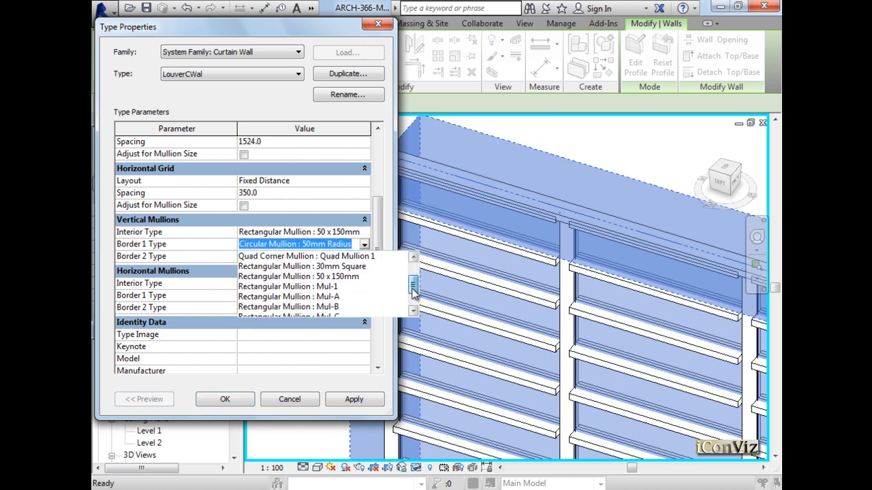
click(338, 278)
click(366, 257)
drag(412, 293, 412, 308)
click(351, 293)
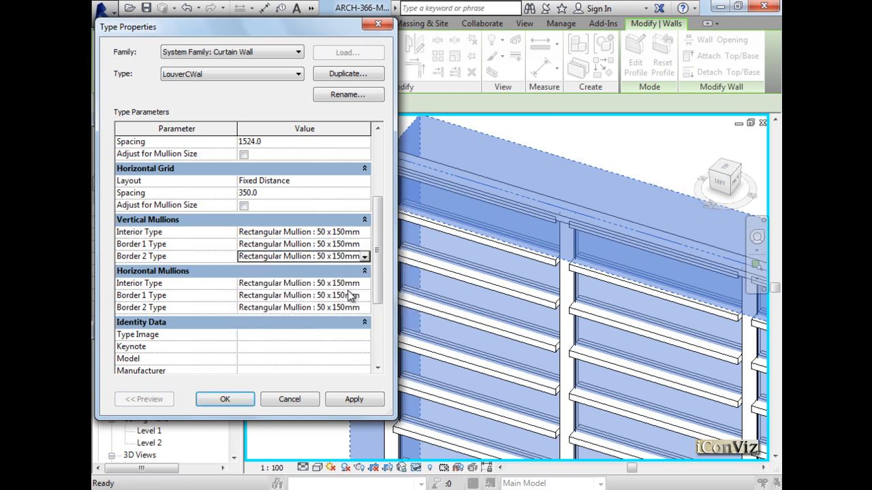
Set the interior horizontal mullion of LouverCWal to Circular Mullion : 25mm Radius and copy that value.
click(363, 283)
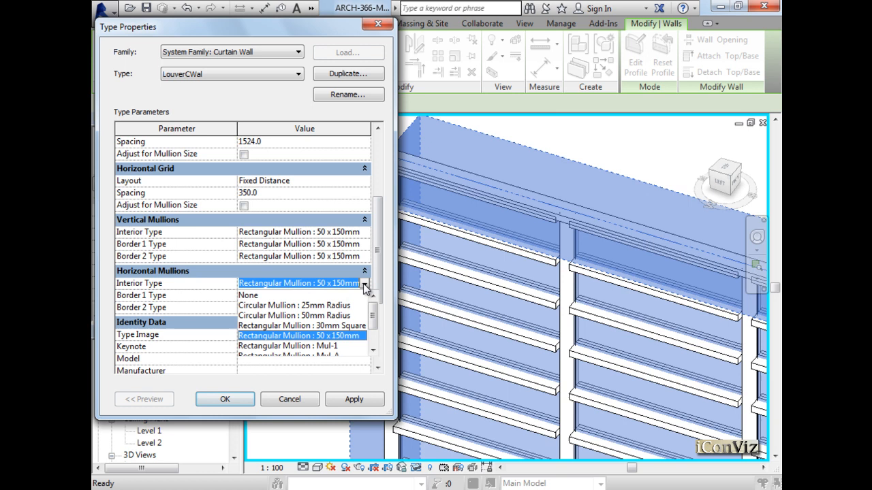
click(336, 306)
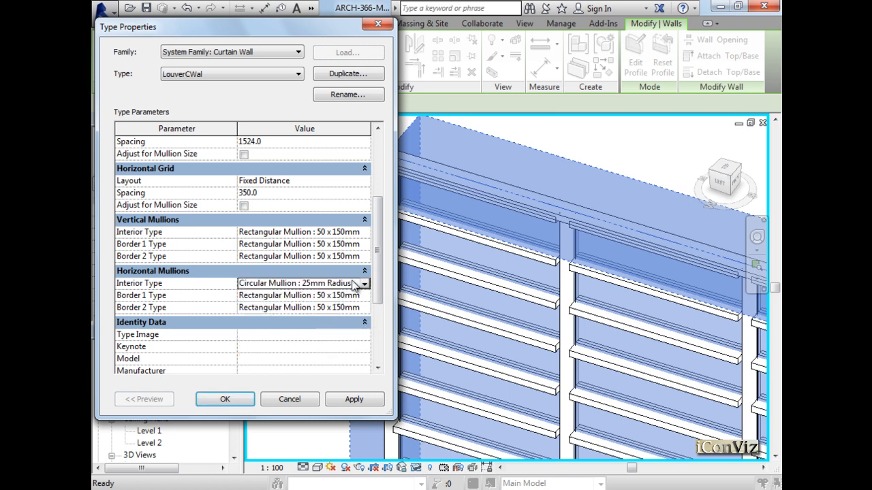
drag(354, 286, 238, 278)
key(ctrl+c)
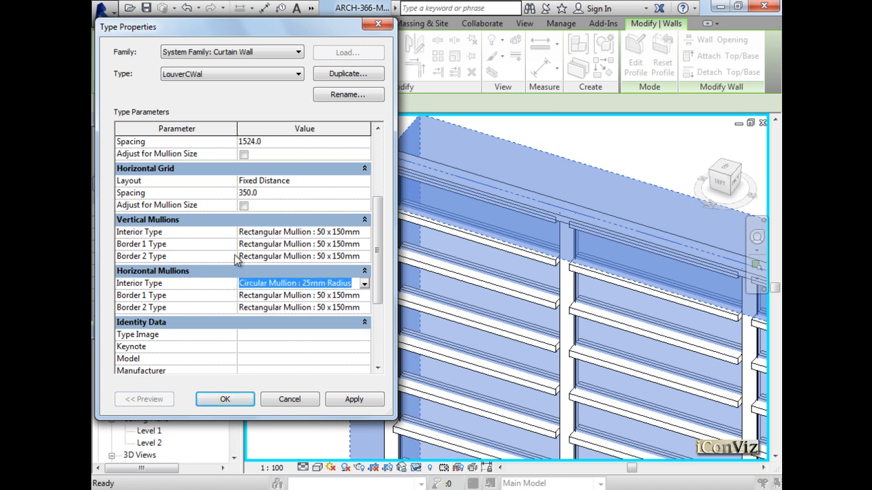
Paste Circular Mullion : 25mm Radius into both horizontal border mullion types, apply the changes to the wall, and clear the selection.
drag(237, 129, 203, 129)
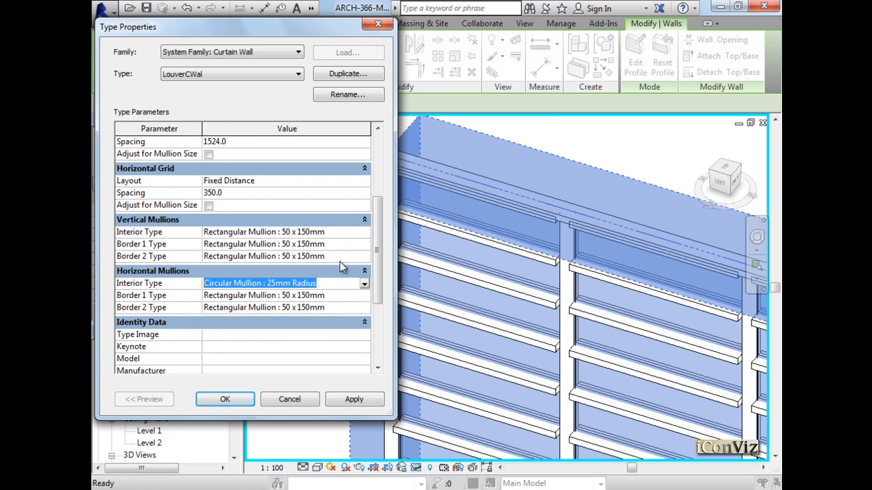
click(346, 297)
key(ctrl+v)
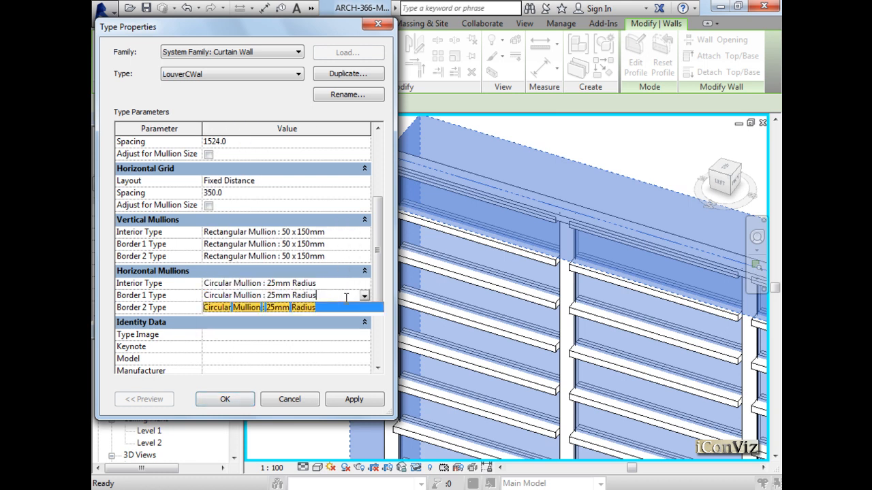
click(347, 310)
click(348, 307)
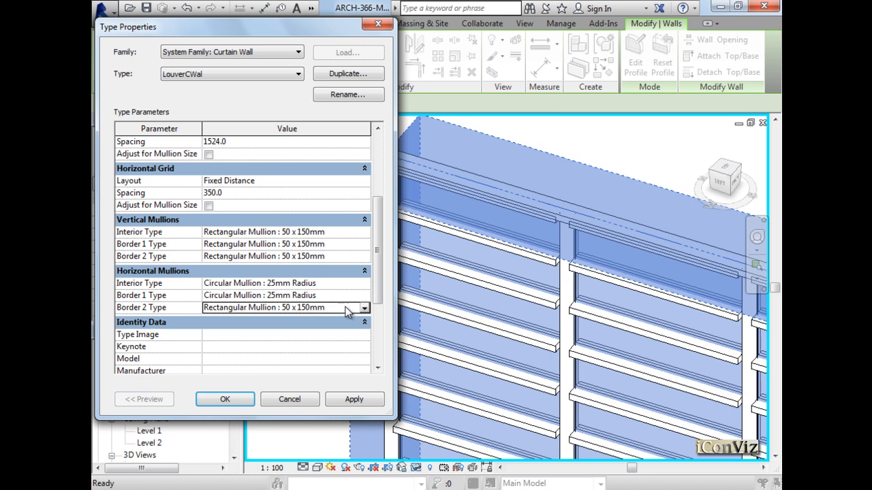
key(ctrl+v)
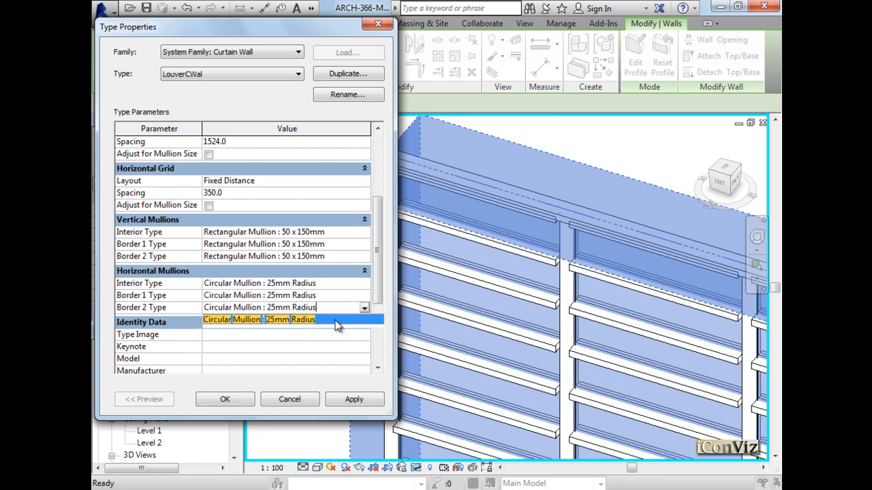
click(336, 320)
click(221, 402)
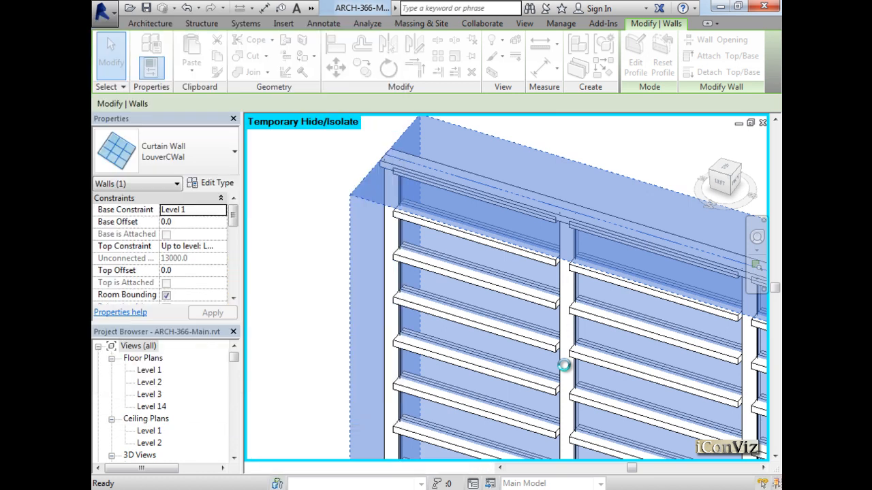
click(288, 228)
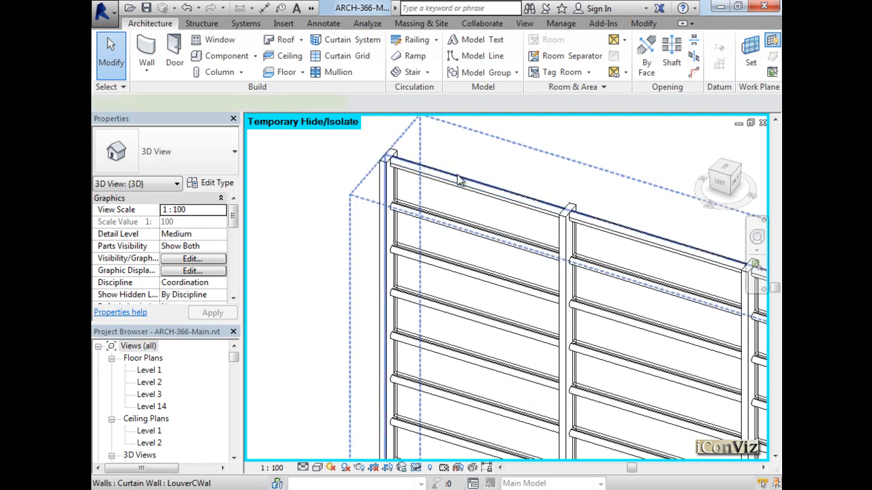
Select the whole louver wall, switch to the browser to examine the louver sun shade reference images, and return to Revit.
click(460, 180)
scroll(460, 179, down, 5)
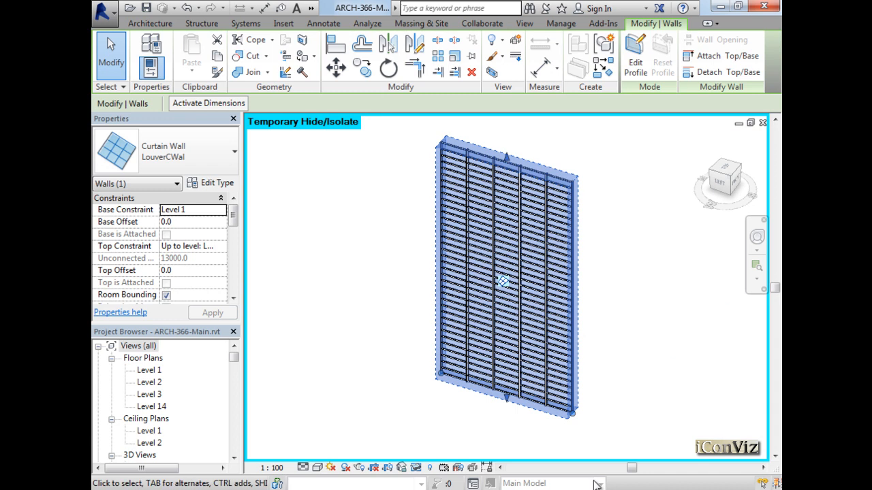
click(433, 463)
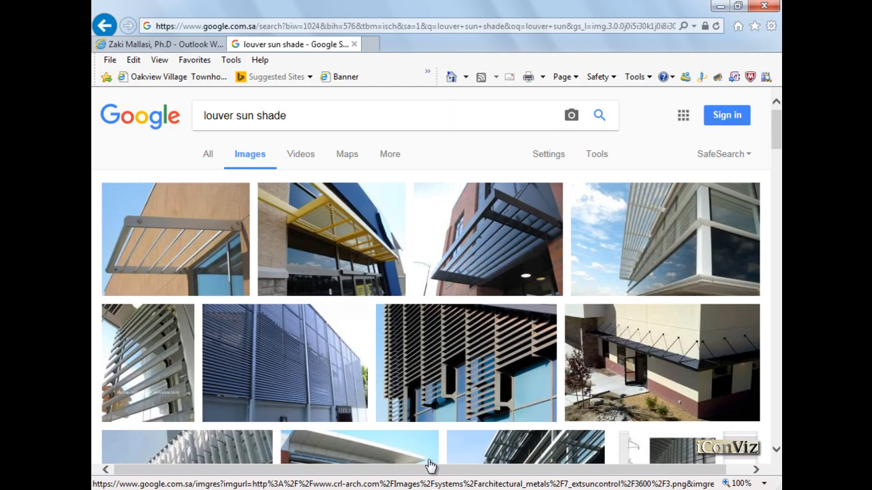
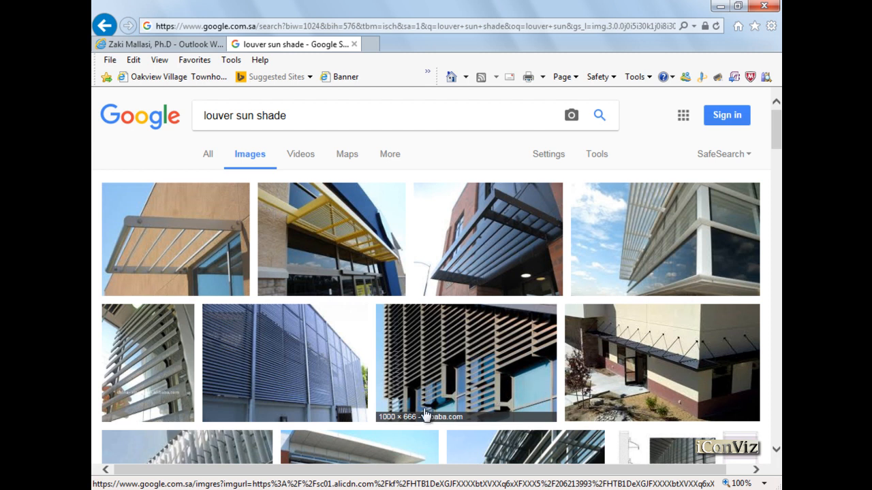
key(alt+Tab)
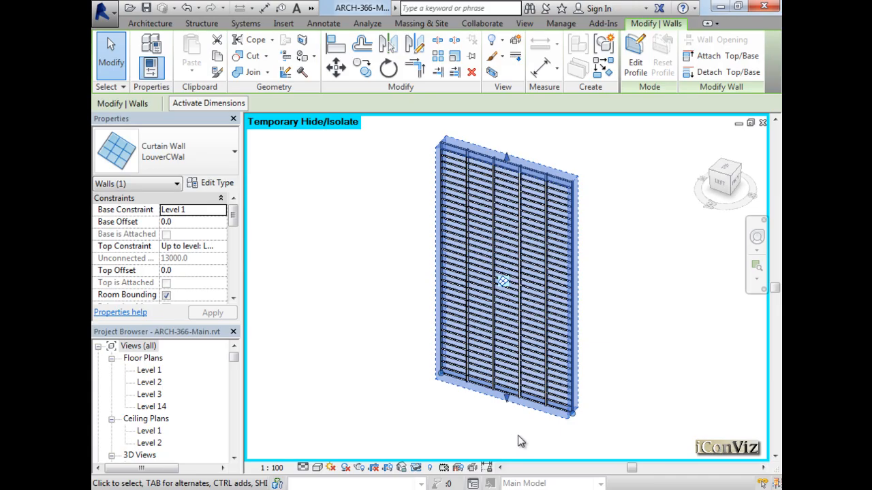
Select patches of the louver wall along its lower and upper edges, filter the selection to Curtain Wall Mullions only, and delete them.
click(540, 438)
drag(538, 434, 554, 393)
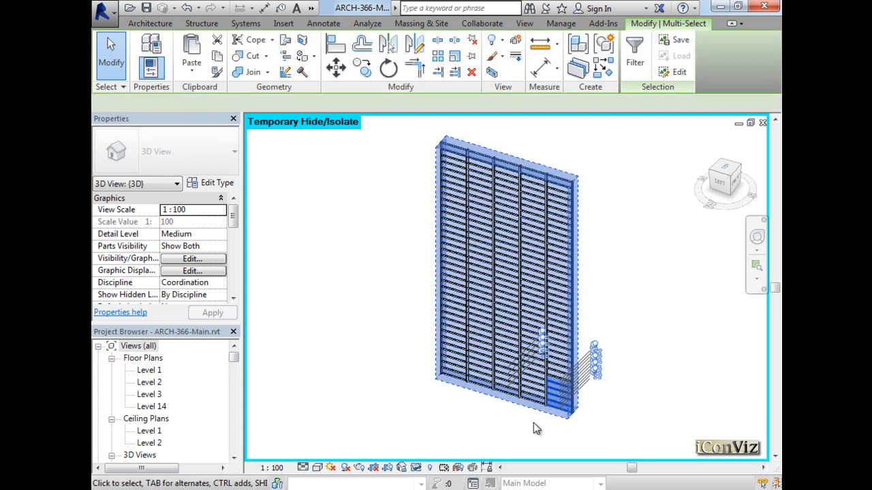
drag(535, 427, 535, 319)
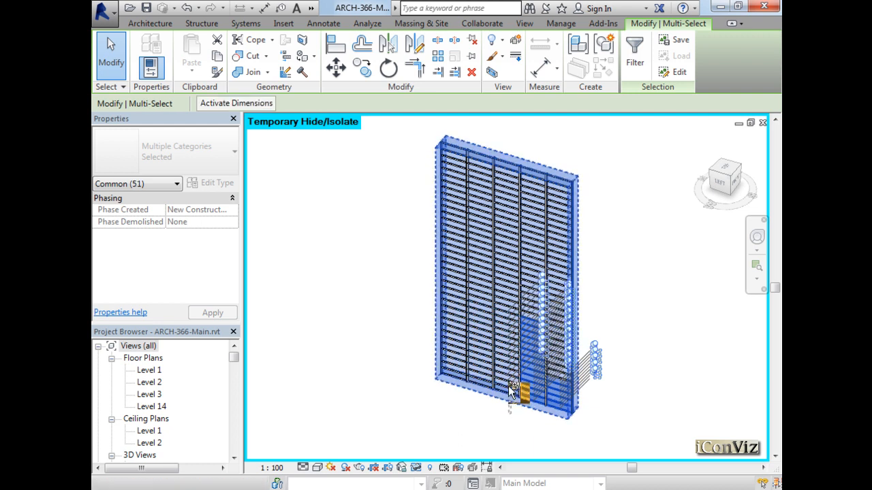
ctrl+drag(495, 416, 495, 389)
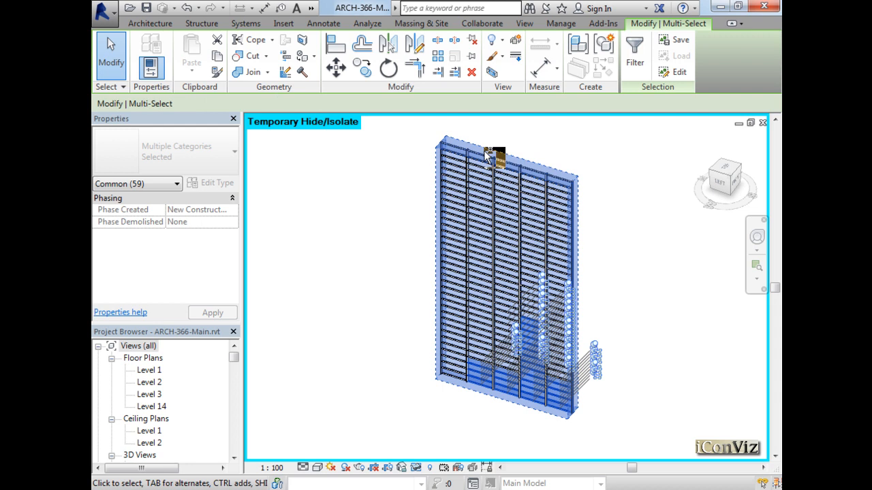
ctrl+click(544, 161)
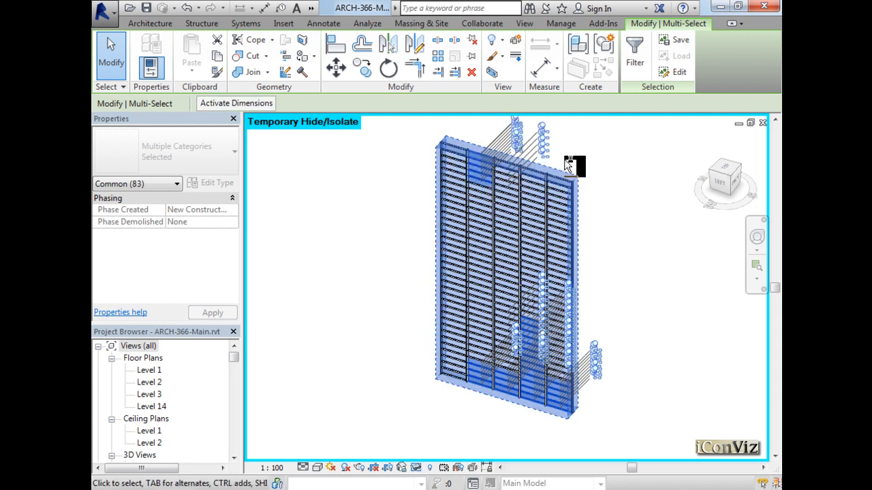
ctrl+click(570, 207)
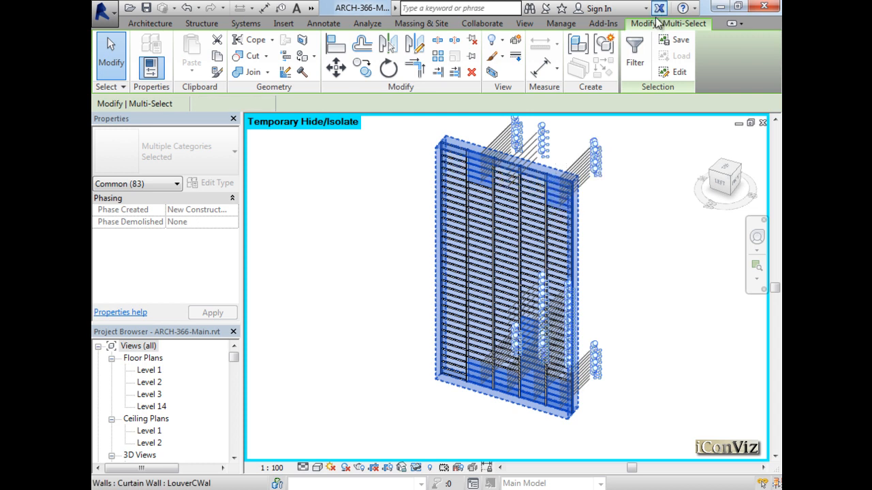
click(635, 58)
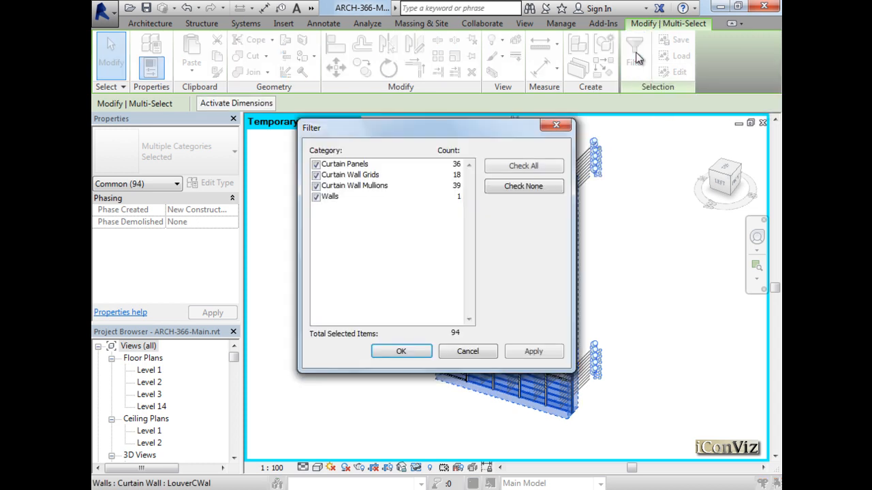
click(534, 187)
click(316, 186)
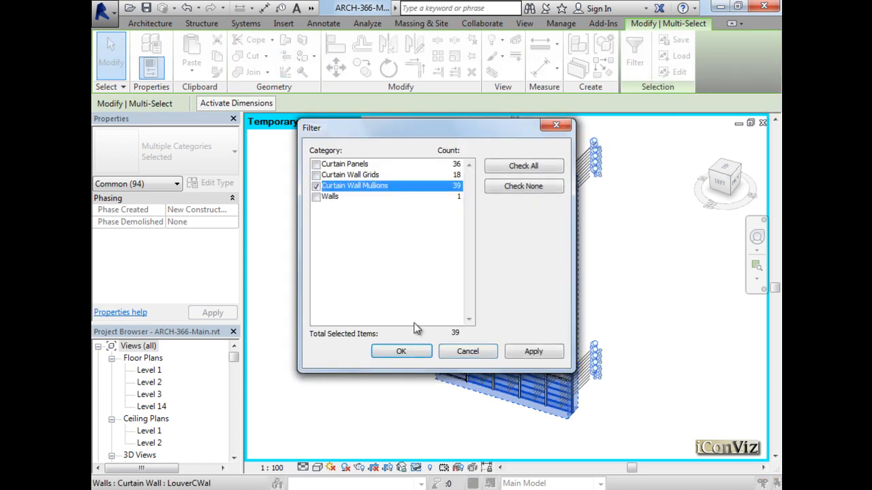
click(401, 352)
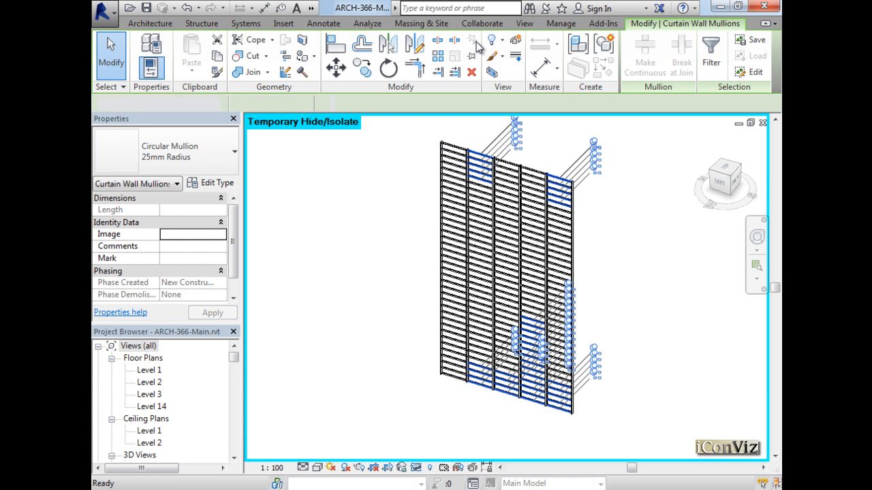
key(Delete)
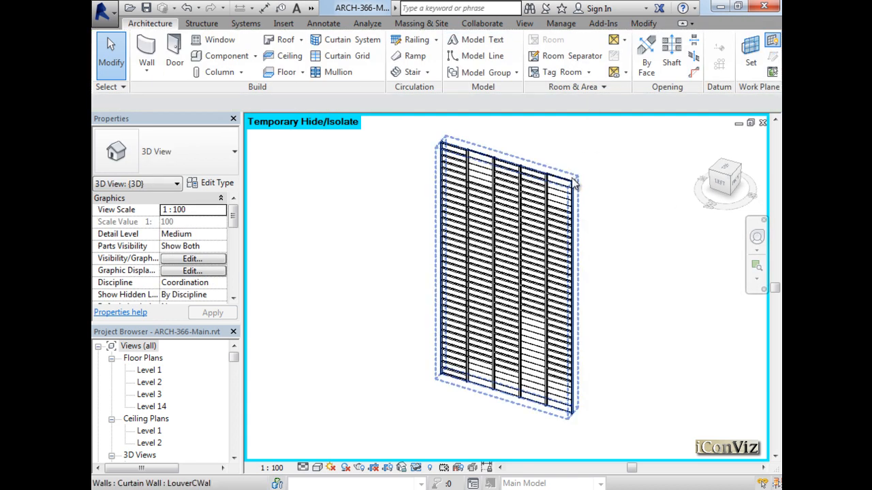
Display the 3D view as Shaded and set the curtain panel of the LouverCWal type to Empty System Panel : Empty.
click(317, 468)
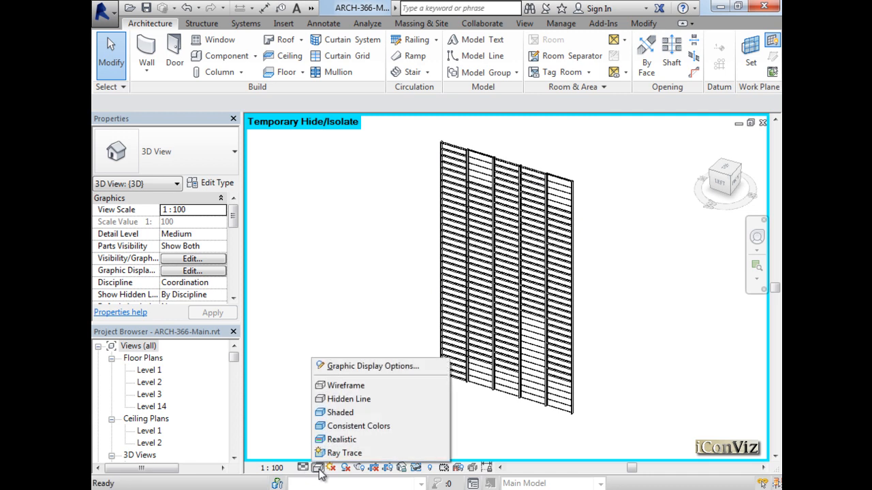
click(358, 413)
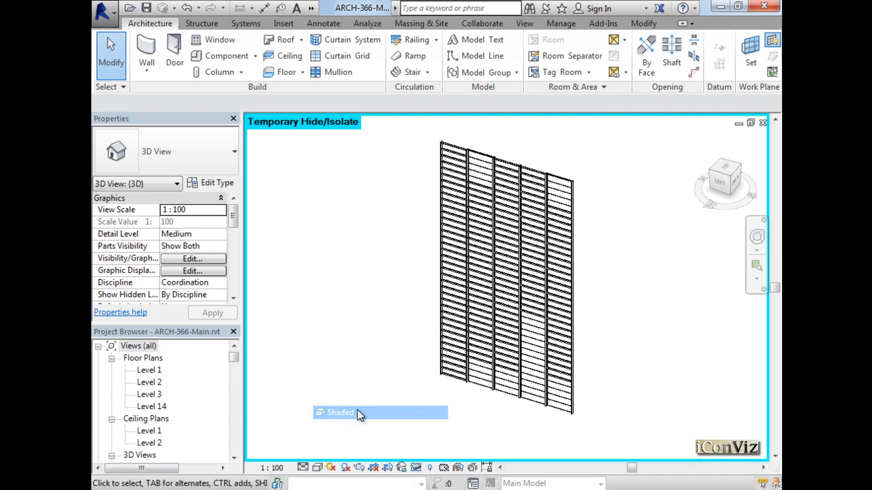
click(574, 182)
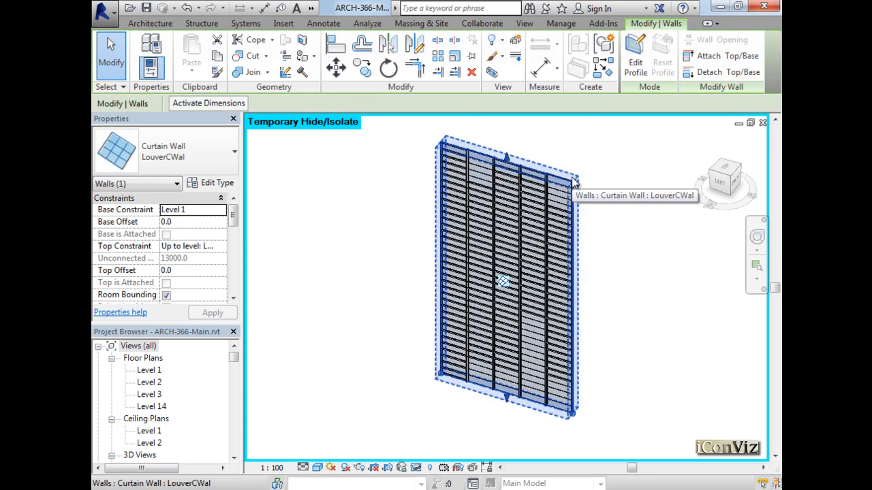
click(222, 185)
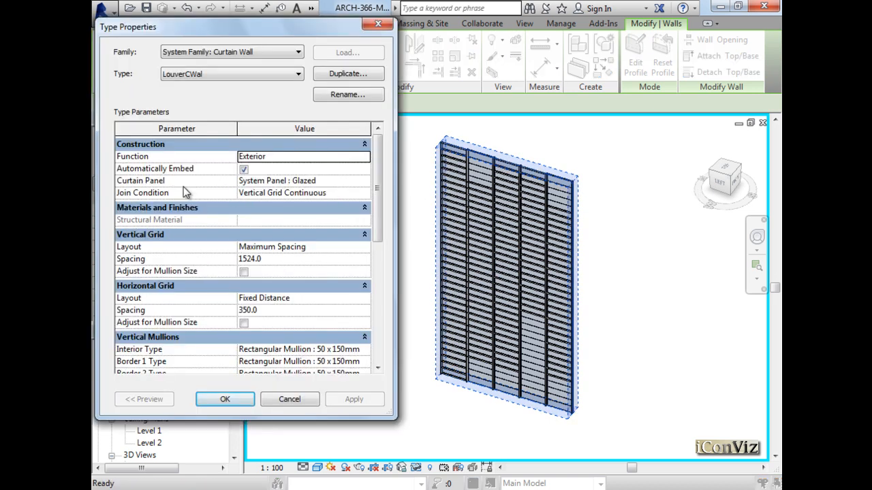
click(364, 183)
click(365, 182)
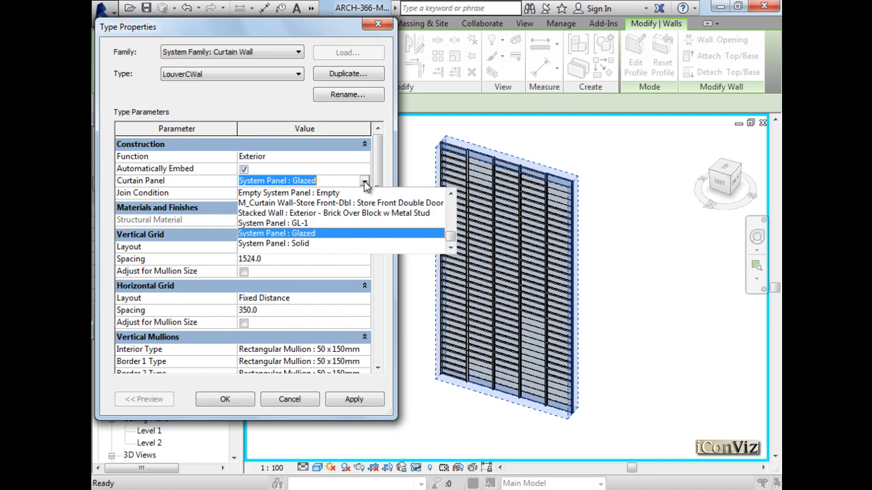
click(307, 195)
click(235, 399)
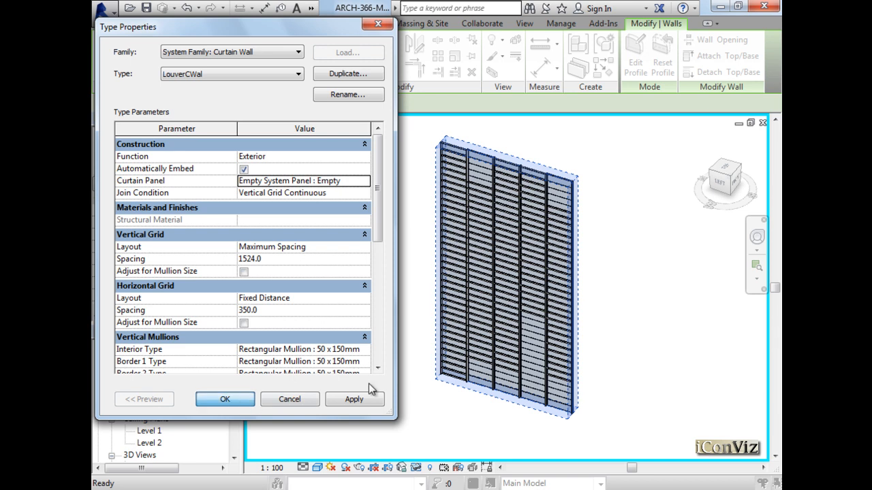
click(640, 359)
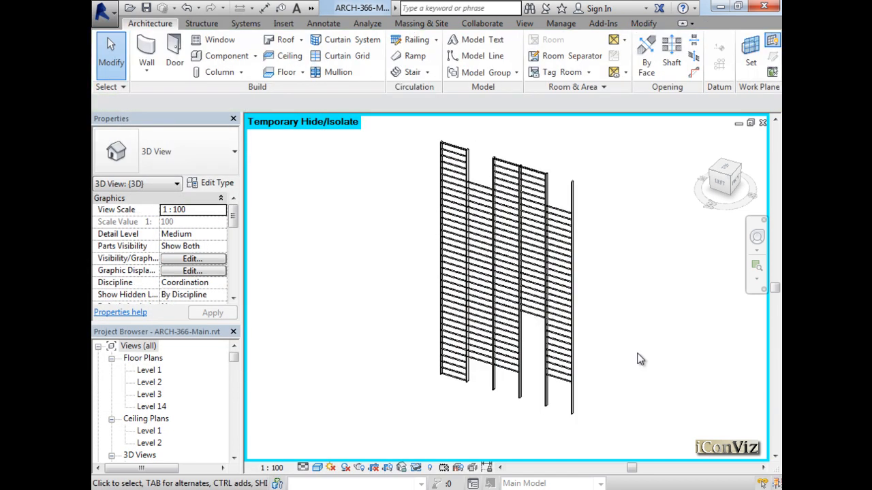
Bring back the full building and add a horizontal curtain grid line across all segments of the storefront wall, 800 mm below an existing grid line.
shift+middle_drag(640, 360, 609, 372)
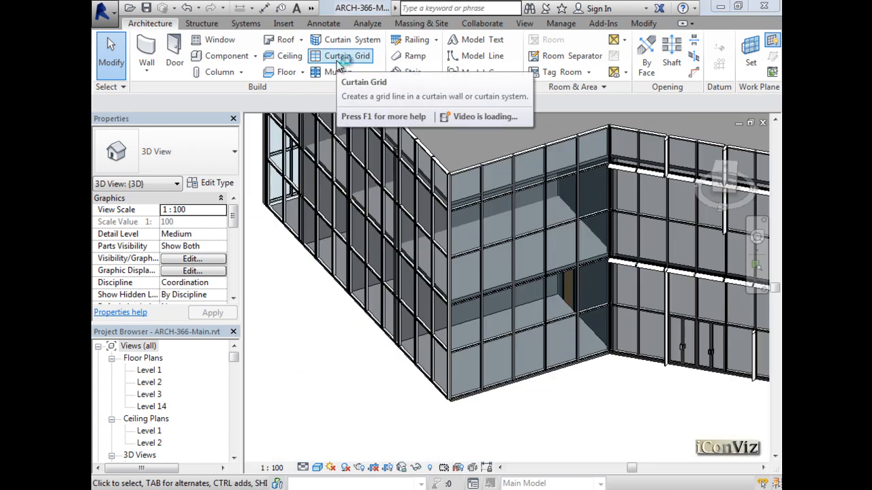
click(340, 61)
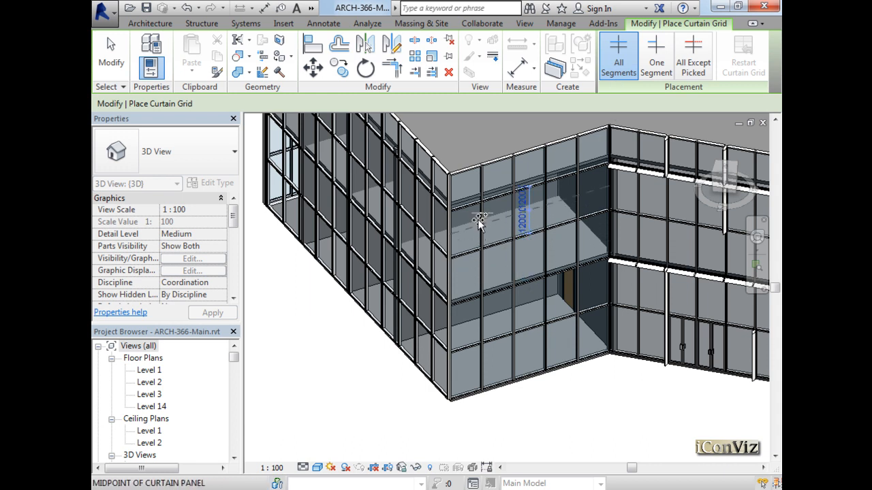
click(479, 264)
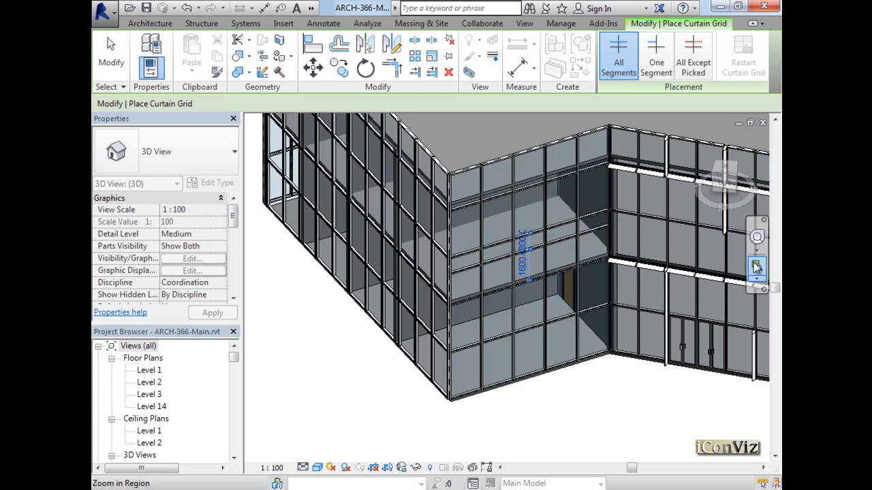
Add single-segment curtain grid lines to individual storefront panels: two horizontal ones in one upper panel and four vertical ones at third points and a midpoint.
drag(647, 151, 406, 327)
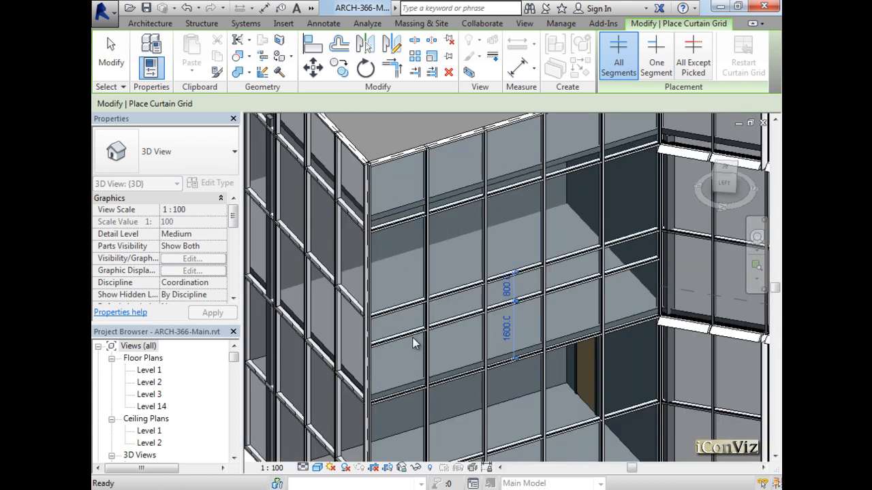
click(656, 62)
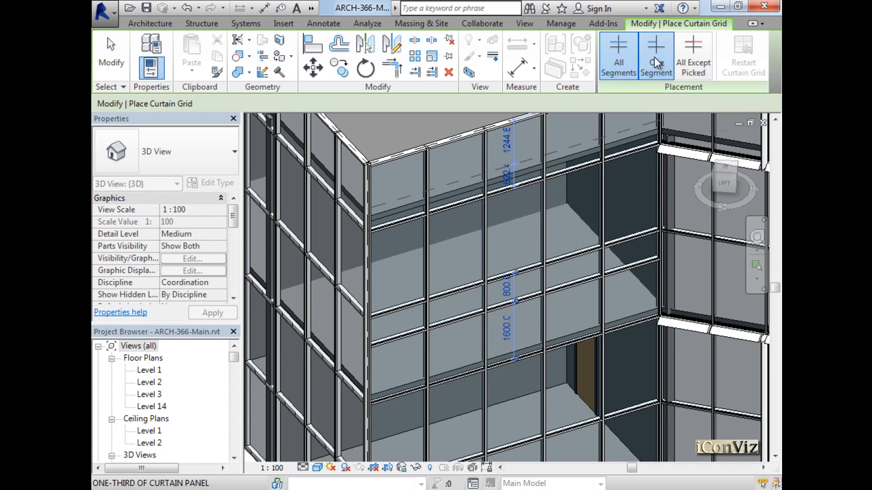
click(489, 220)
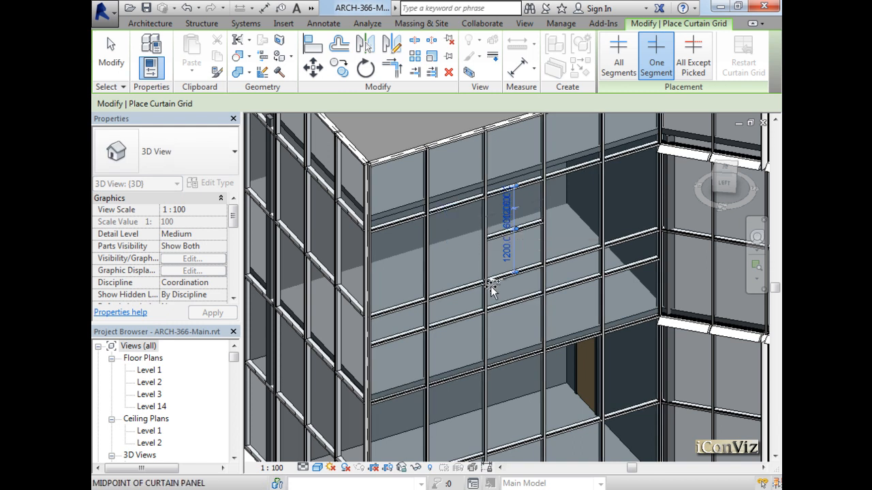
click(525, 305)
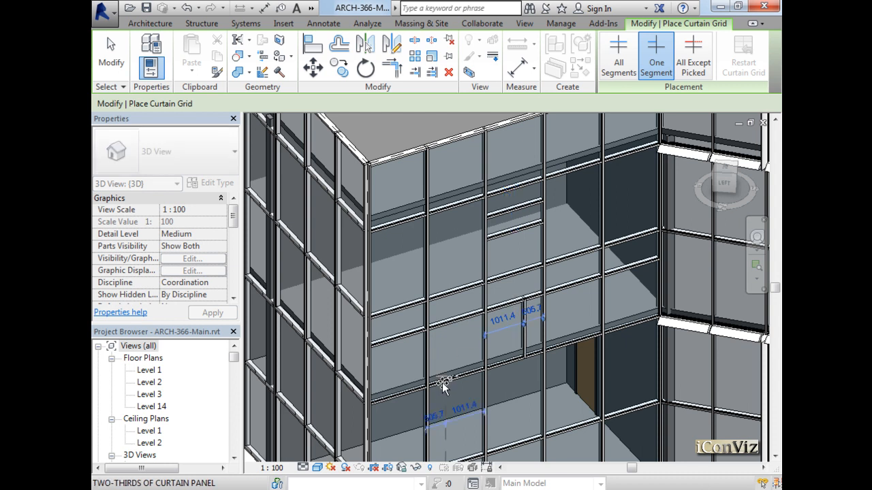
click(444, 387)
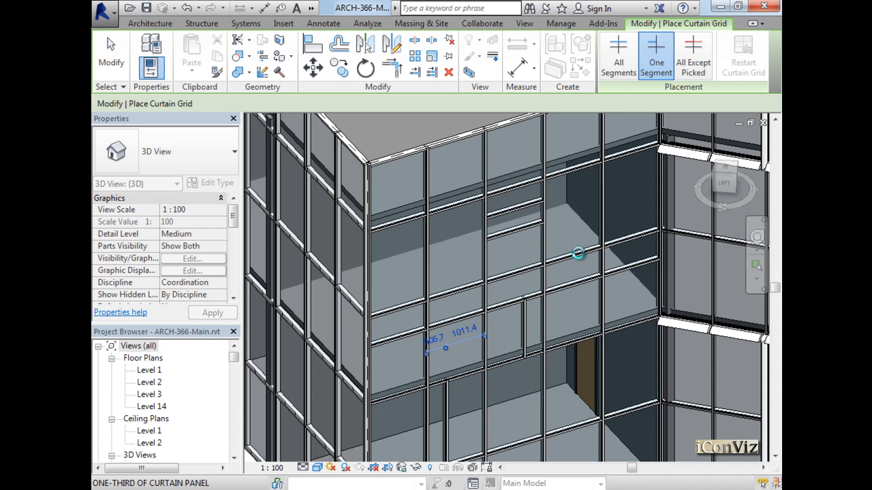
click(582, 257)
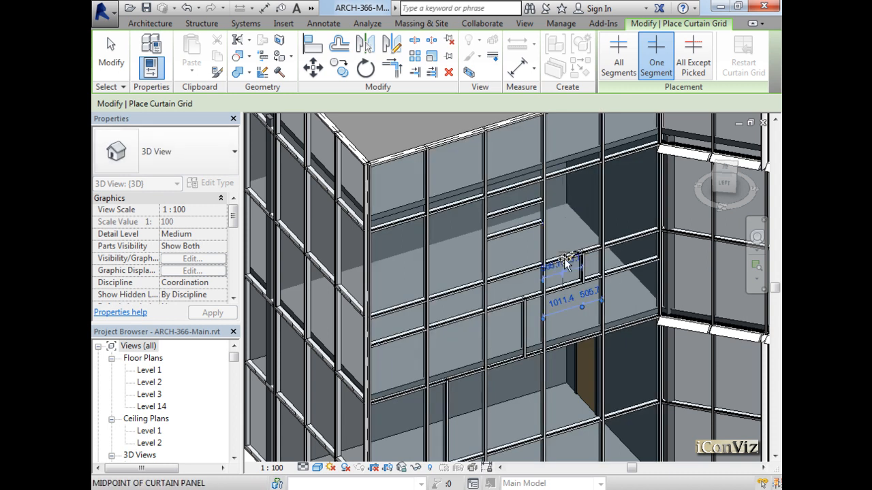
click(564, 259)
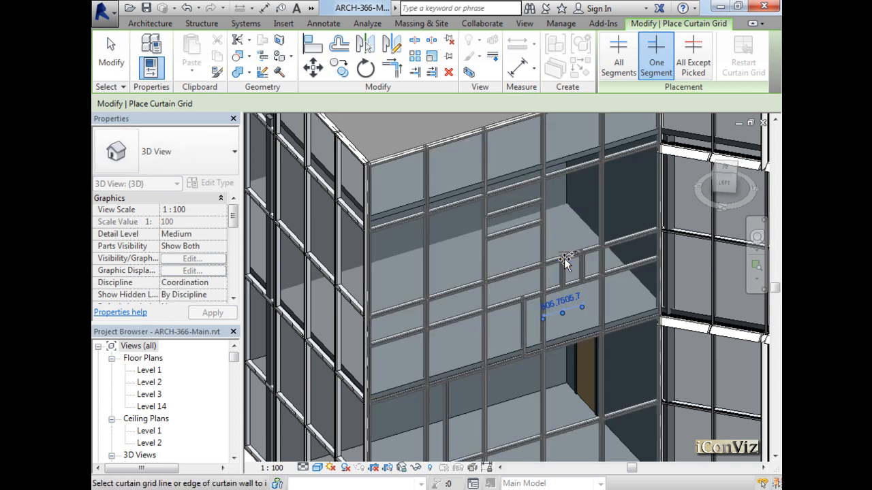
key(Escape)
key(Escape)
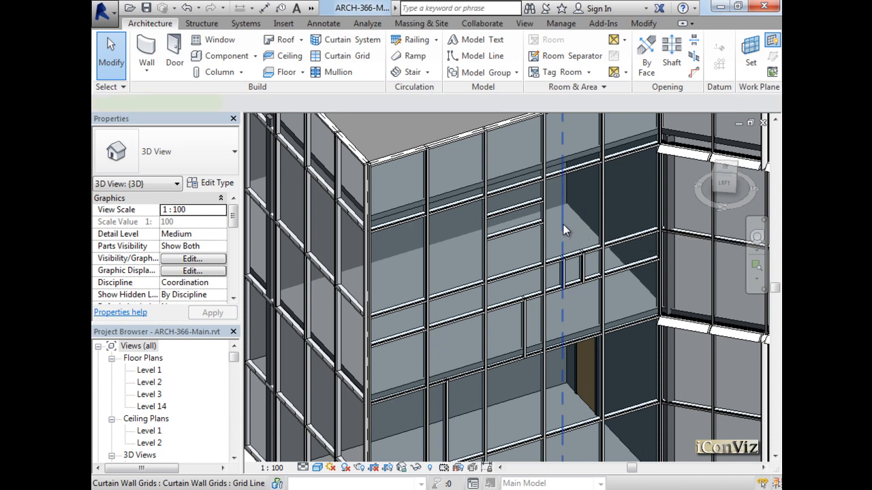
Try to extend the two adjacent short vertical grid lines into the panel above them using Add/Remove Segments.
click(563, 227)
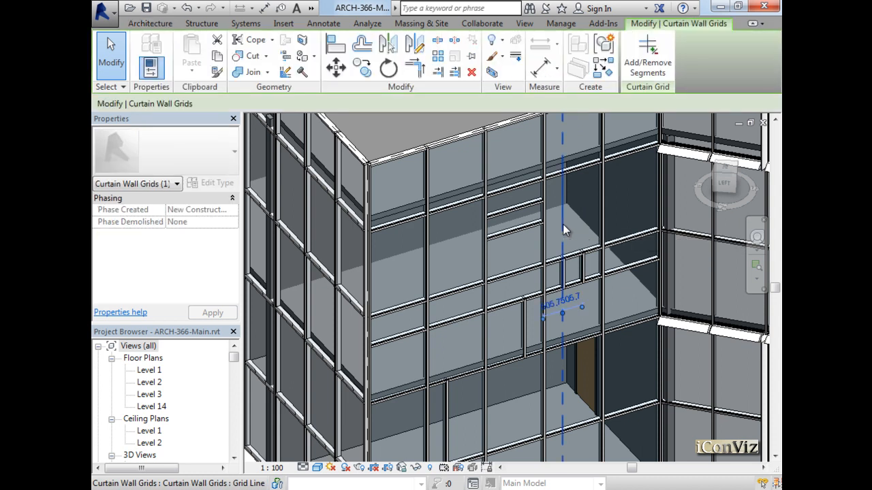
click(652, 58)
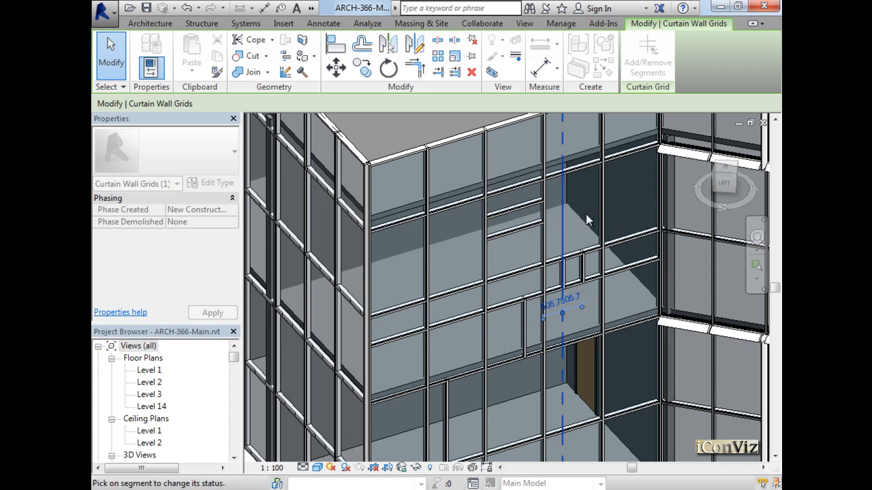
click(583, 218)
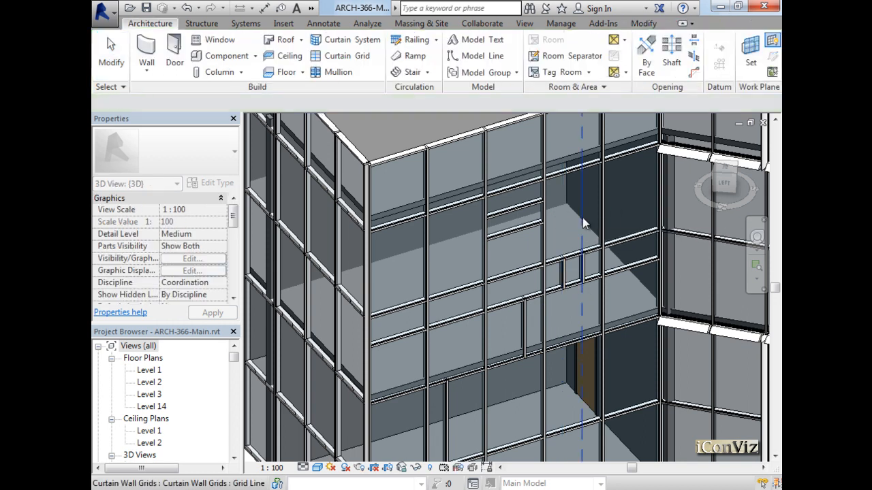
click(582, 218)
click(664, 71)
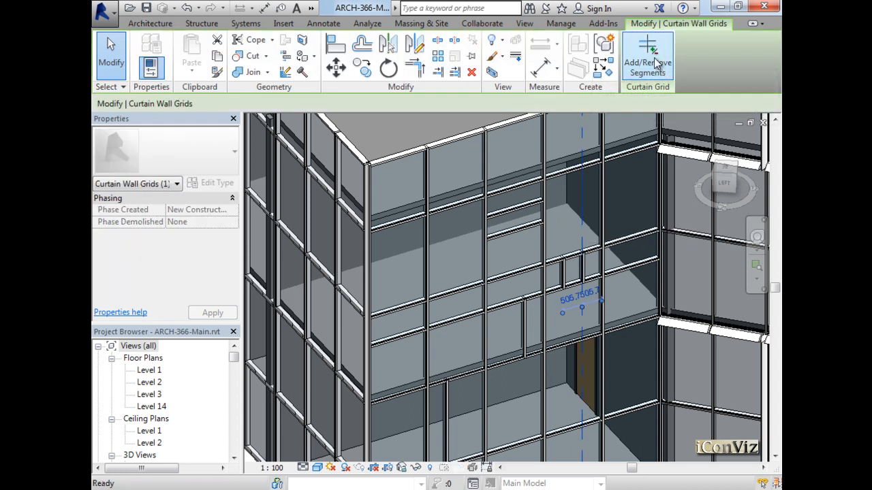
click(583, 197)
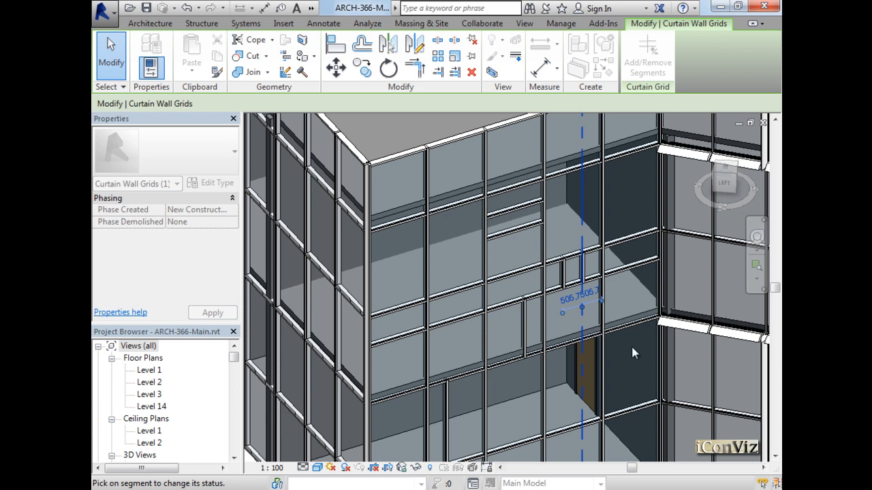
shift+middle_drag(632, 355, 619, 369)
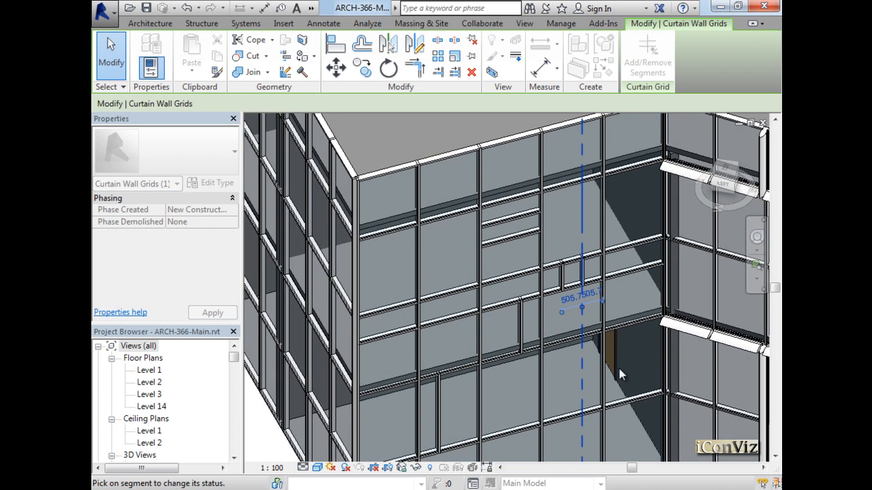
click(619, 369)
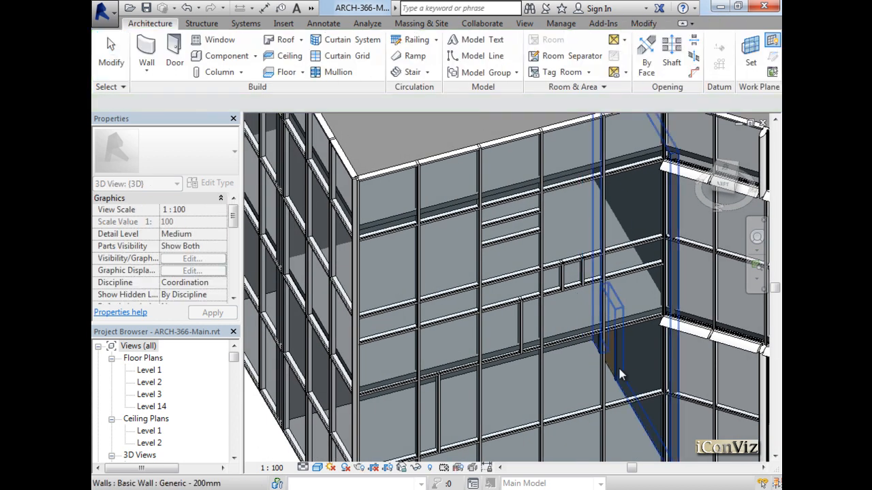
Isolate the Storefront curtain wall temporarily in the 3D view.
click(493, 138)
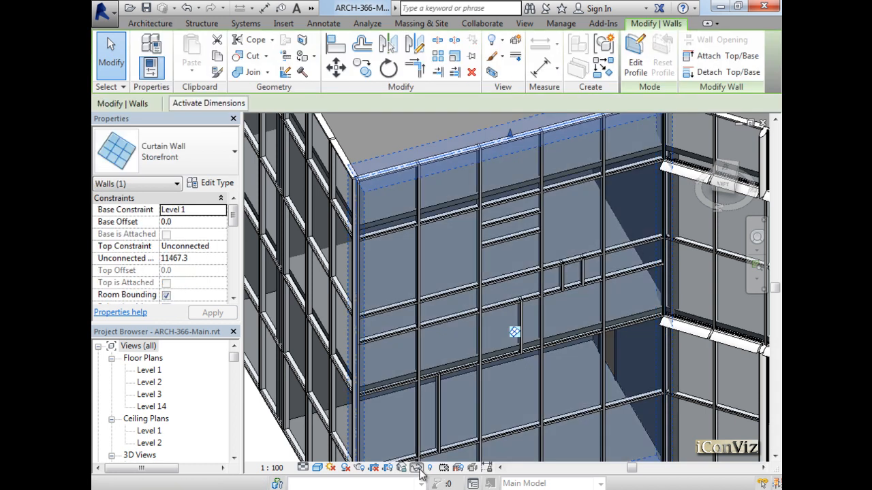
click(416, 468)
click(461, 421)
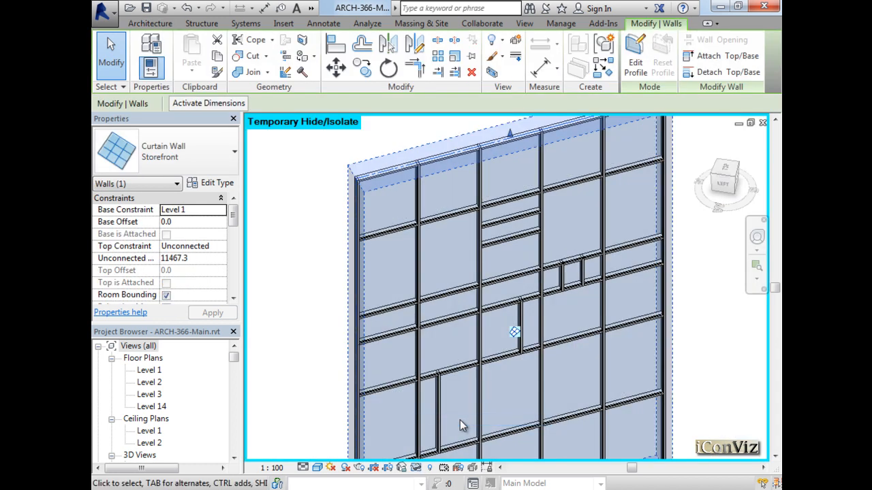
click(713, 338)
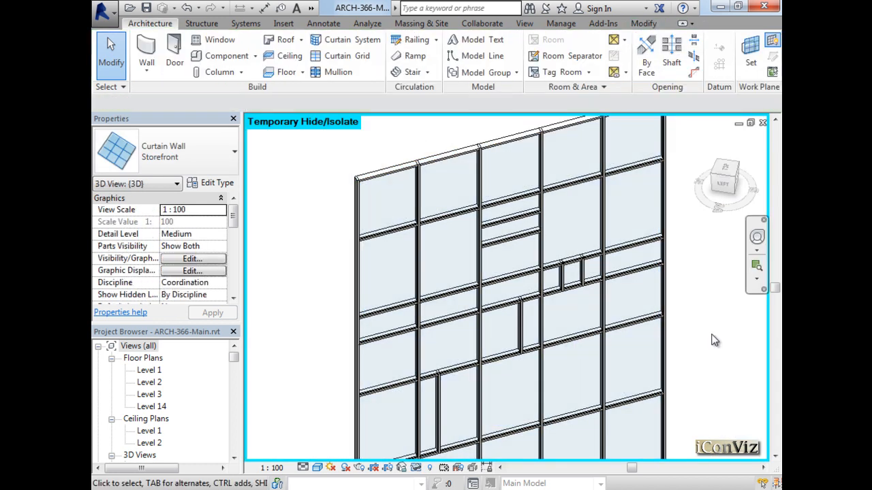
Use Add/Remove Segments to toggle the segment of the short vertical grid line two panels below its existing segment.
click(582, 324)
click(647, 57)
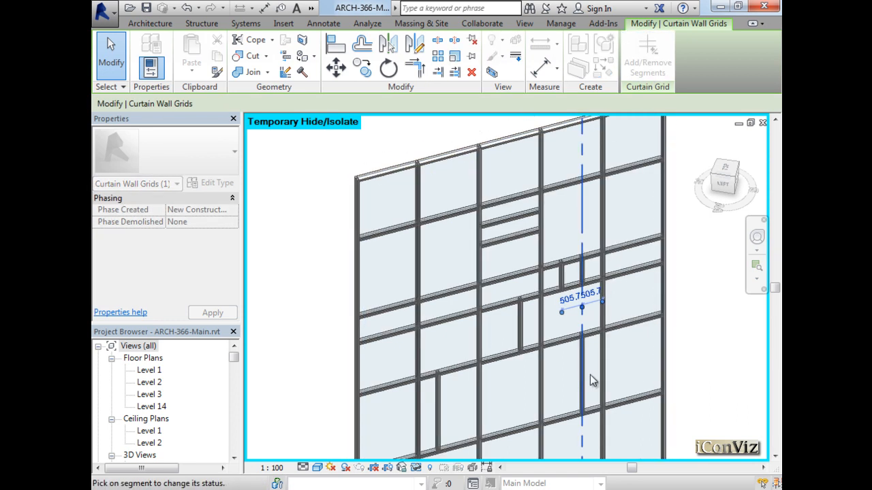
click(583, 371)
click(584, 374)
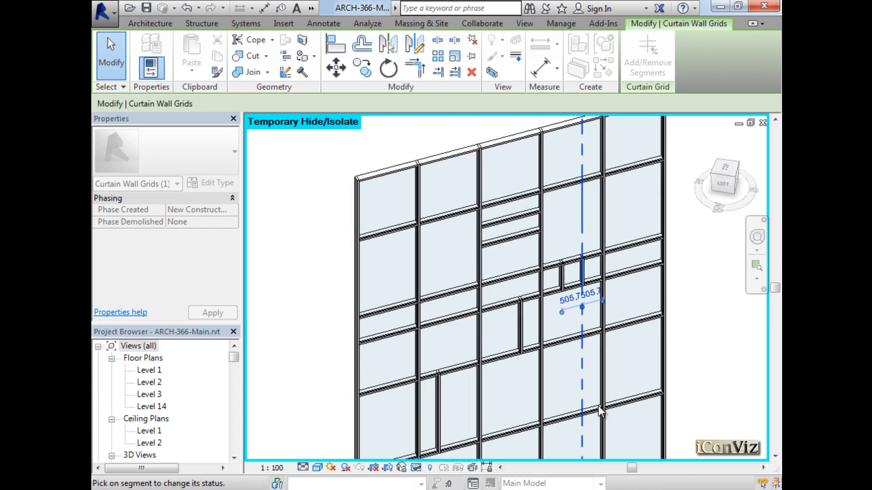
click(584, 381)
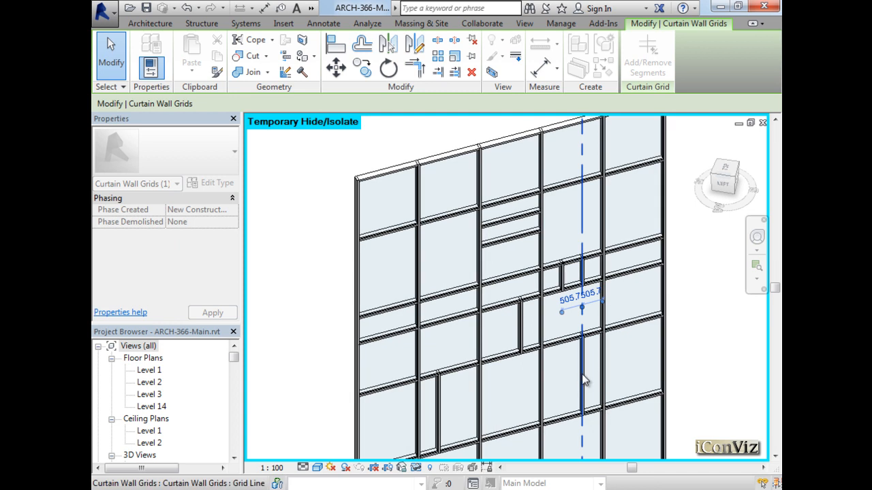
click(584, 382)
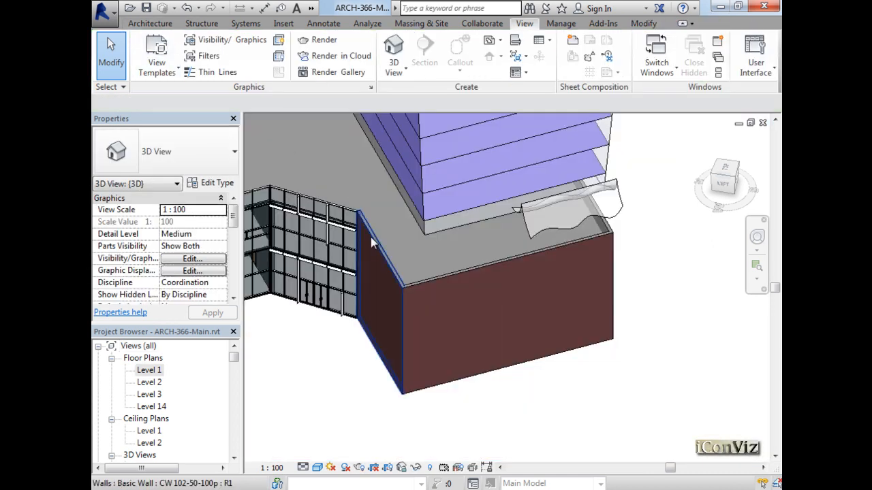
Select the three connected CW 102-50-100p brick walls and isolate them temporarily in the 3D view.
click(378, 248)
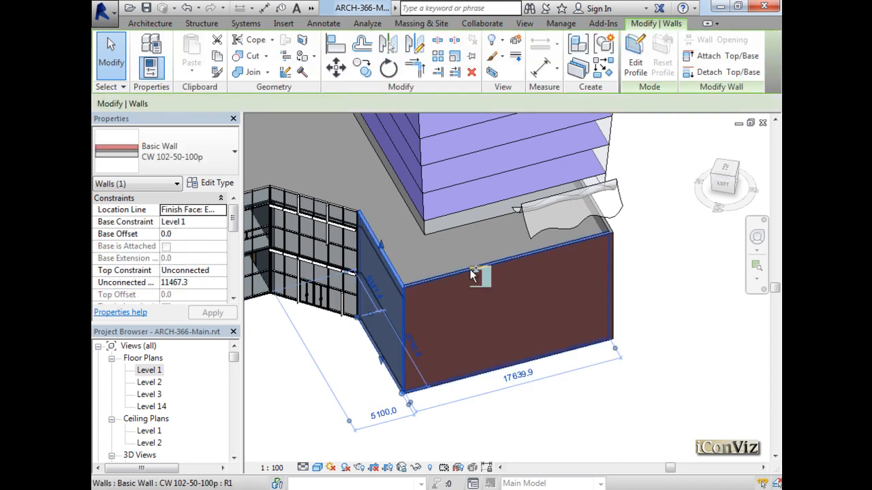
ctrl+click(617, 244)
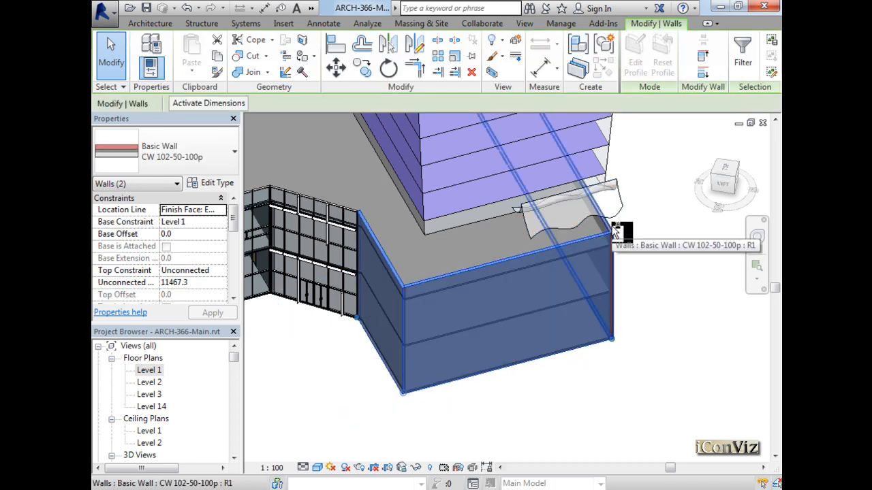
ctrl+click(619, 231)
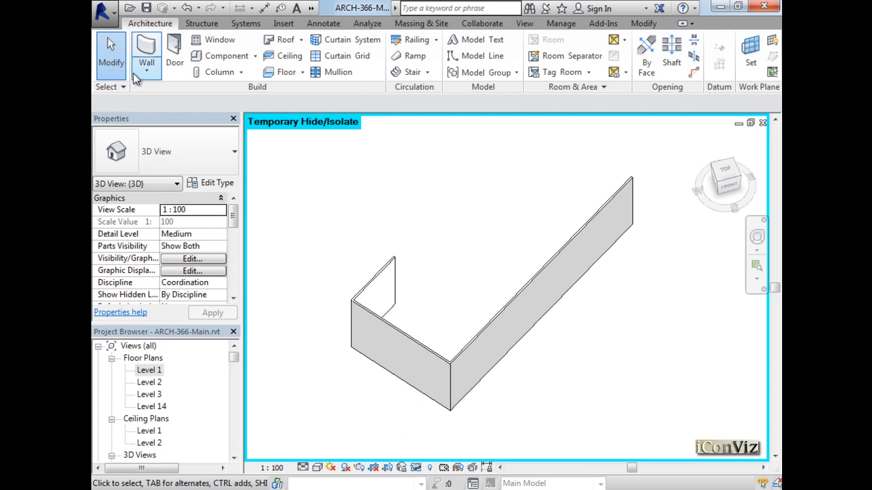
Place a horizontal Kornish2 wall sweep continuously along the three isolated walls.
click(134, 73)
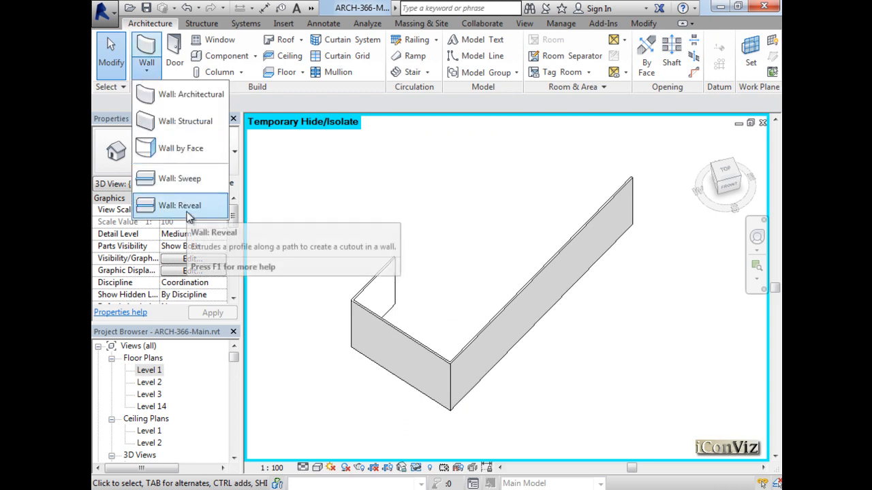
click(174, 179)
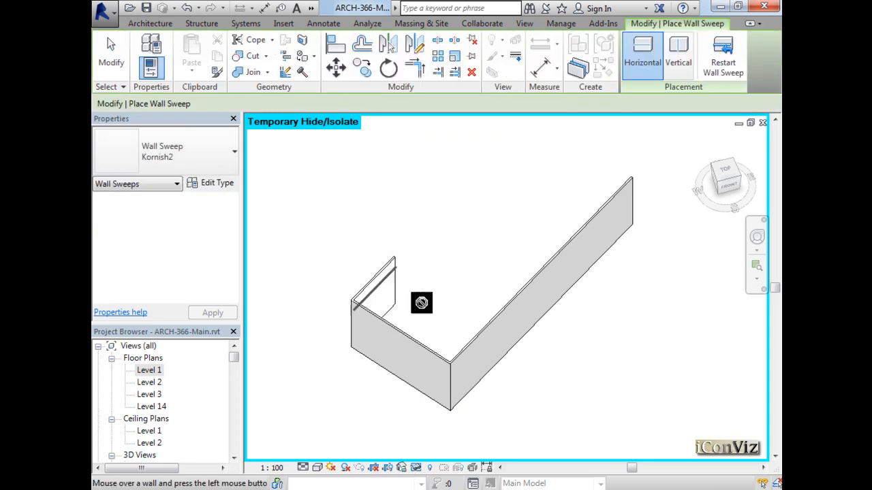
click(499, 336)
click(418, 376)
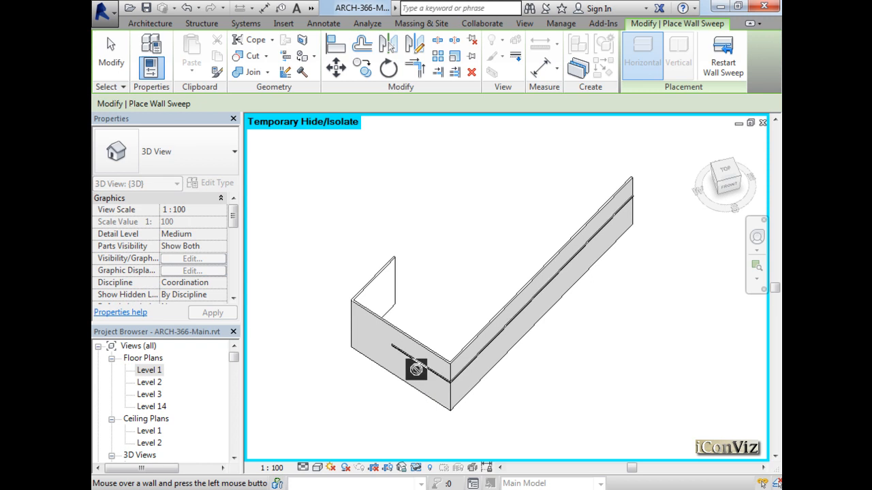
click(713, 169)
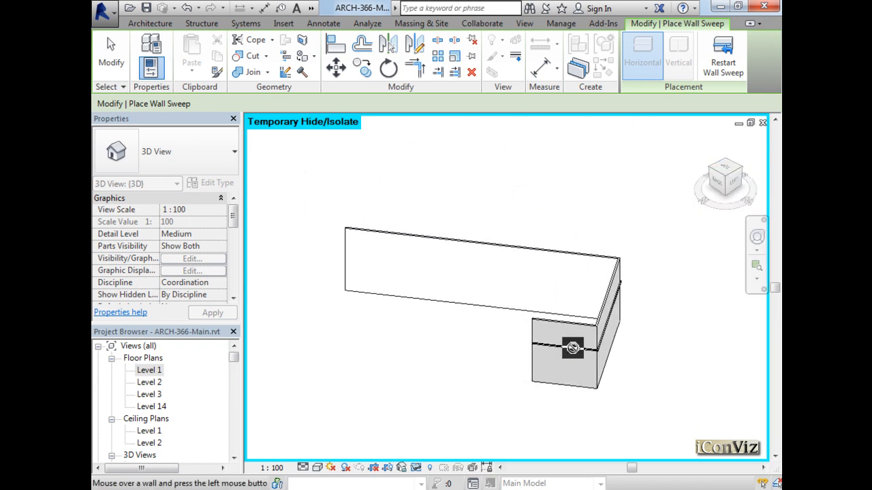
Open the type properties of the placed wall sweep, check the available profiles and keep the profile as Default.
click(757, 269)
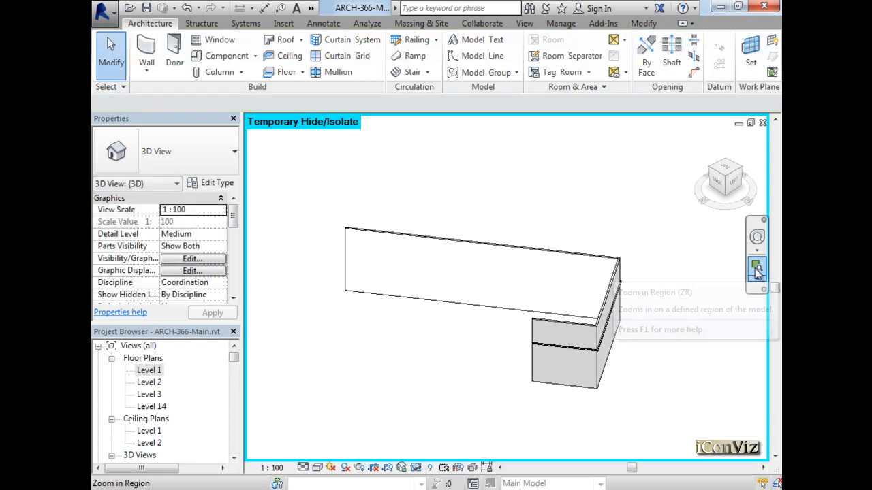
drag(648, 290, 555, 398)
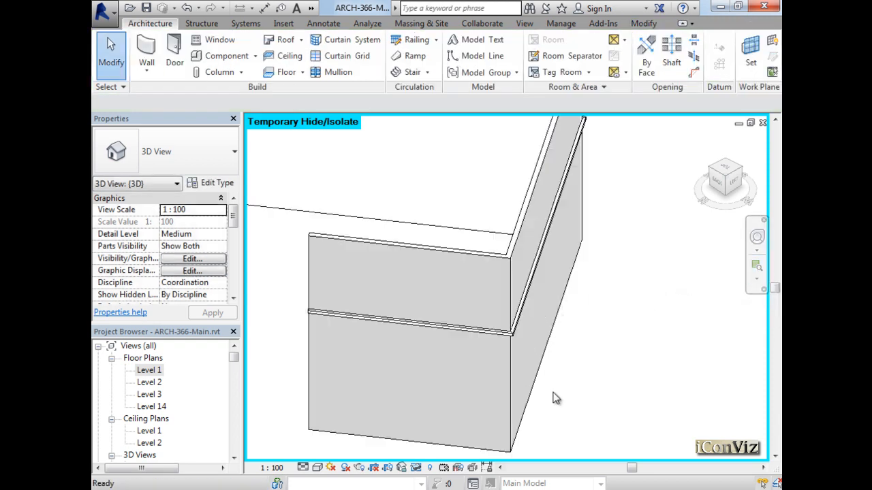
click(507, 340)
shift+middle_drag(675, 374, 481, 406)
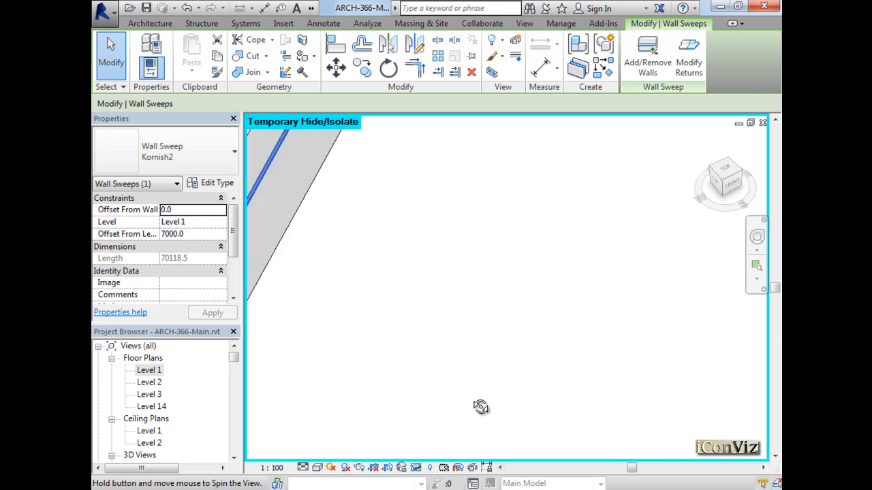
click(501, 467)
drag(502, 467, 502, 467)
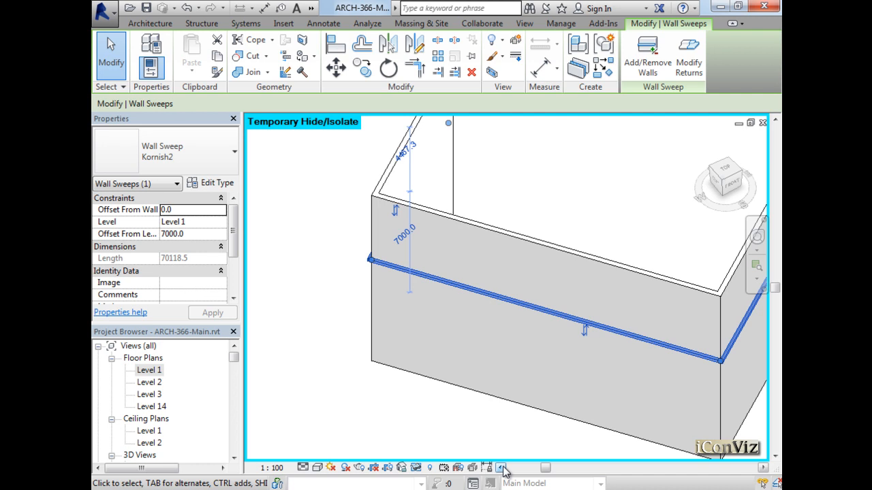
click(216, 184)
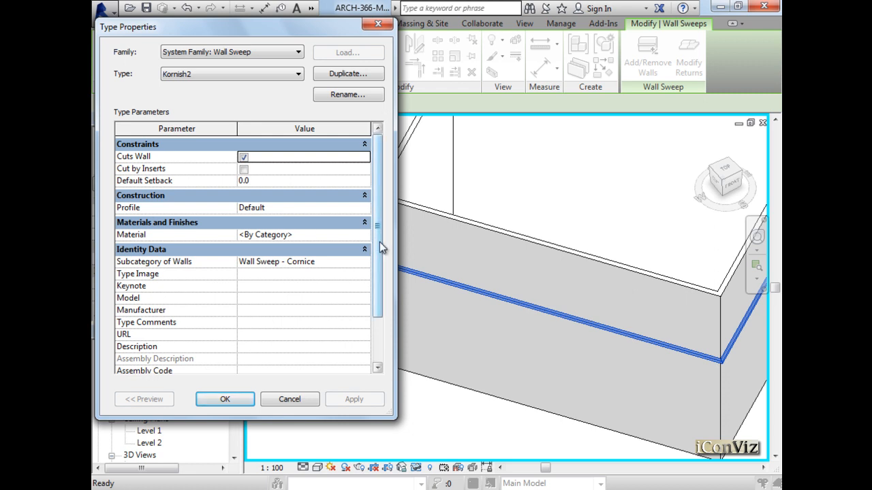
drag(381, 247, 372, 347)
drag(368, 299, 368, 239)
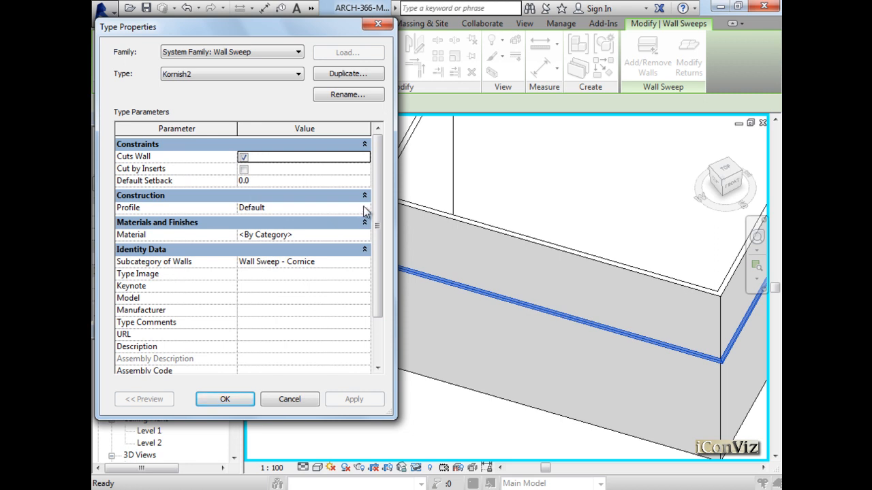
click(364, 211)
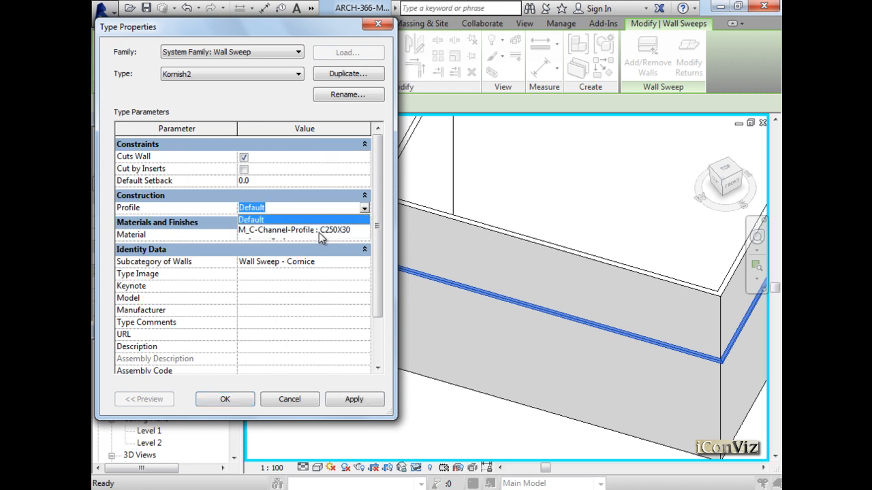
click(272, 220)
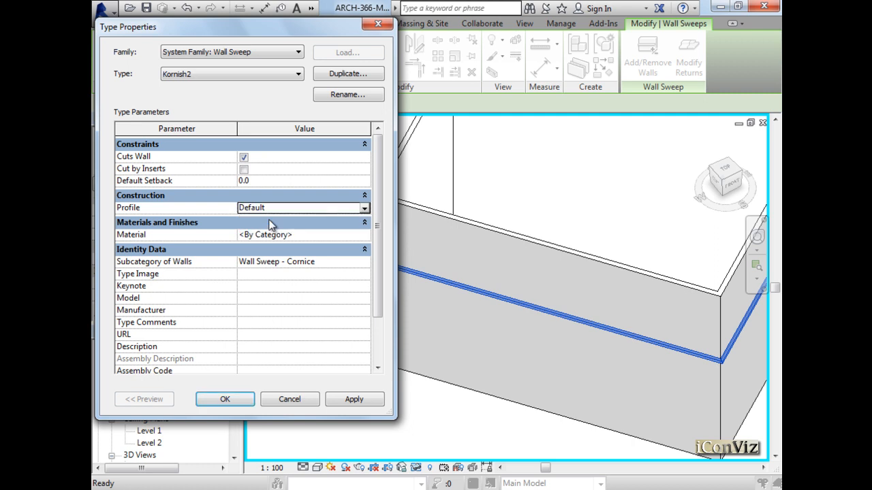
Duplicate the wall sweep type as Kornish3 and apply it to the selected sweep.
click(345, 75)
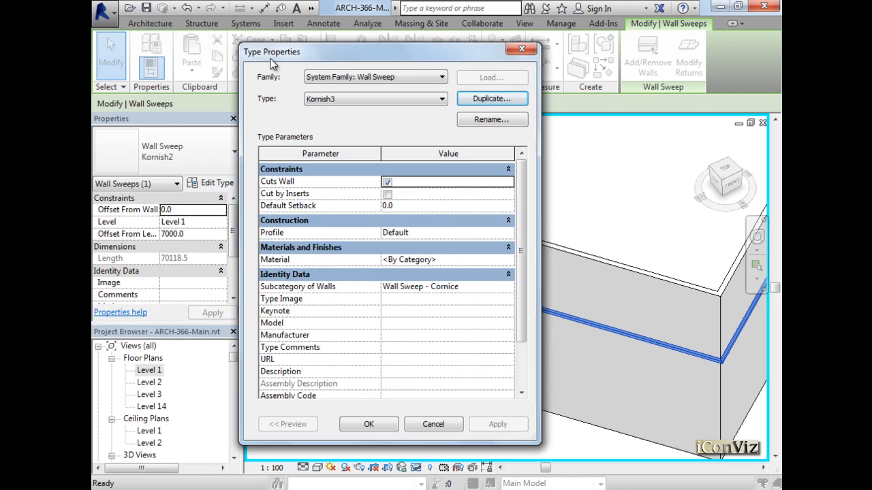
drag(279, 60, 222, 45)
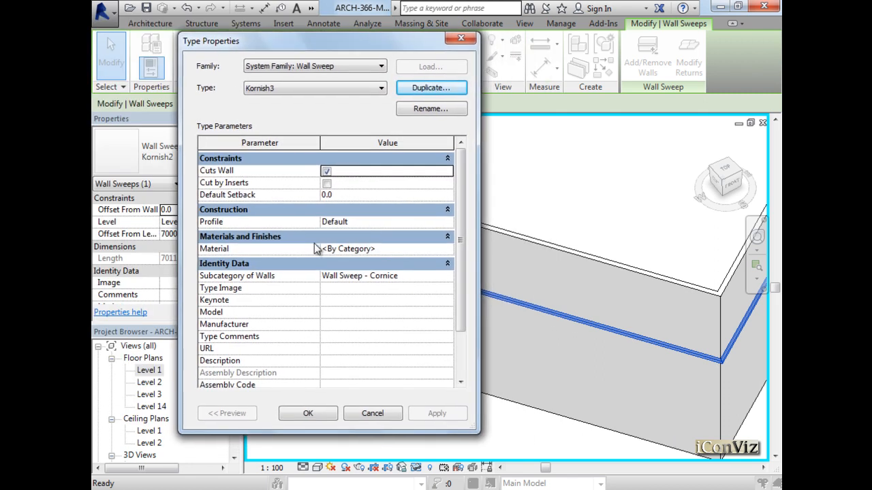
click(333, 417)
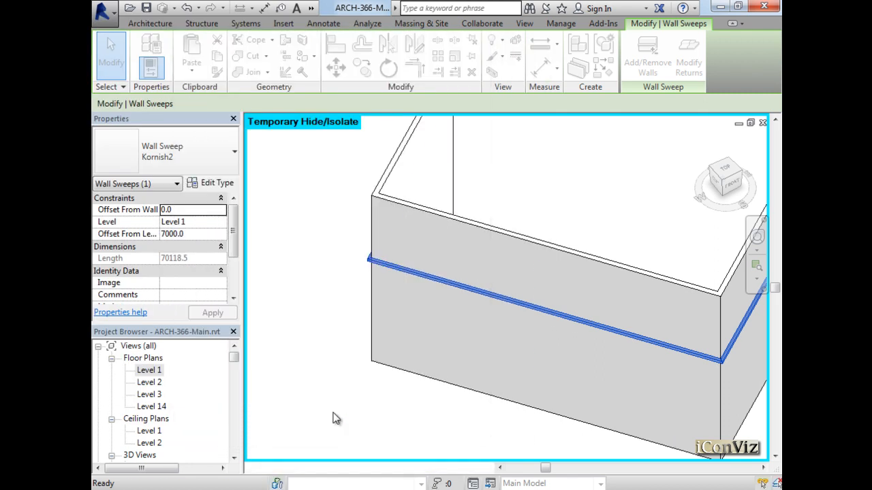
Create a new family from the Metric Profile.rft template.
click(103, 12)
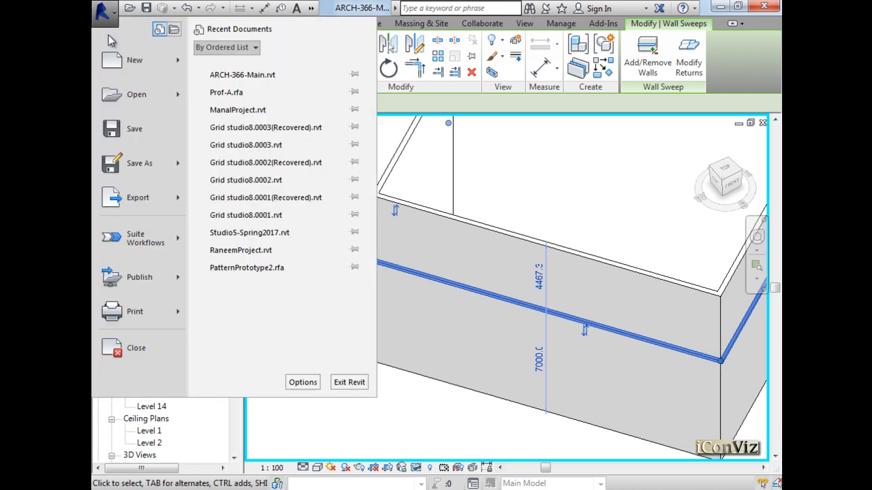
mouse_move(121, 68)
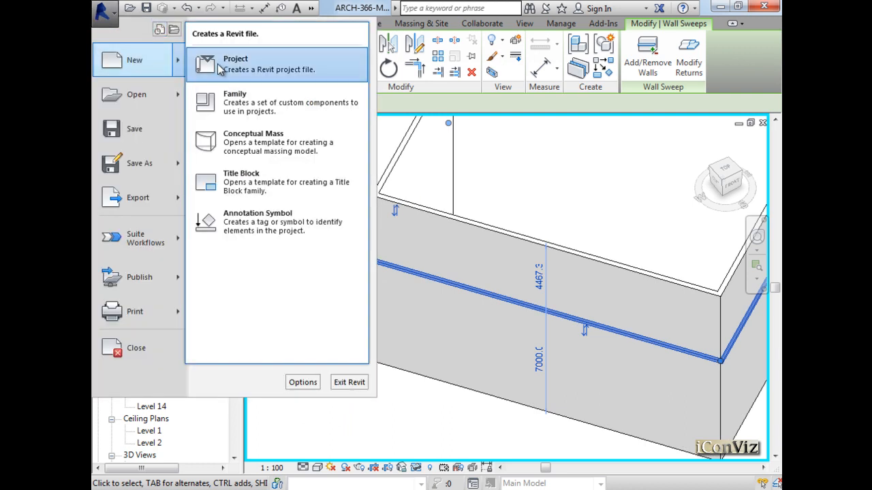
click(248, 108)
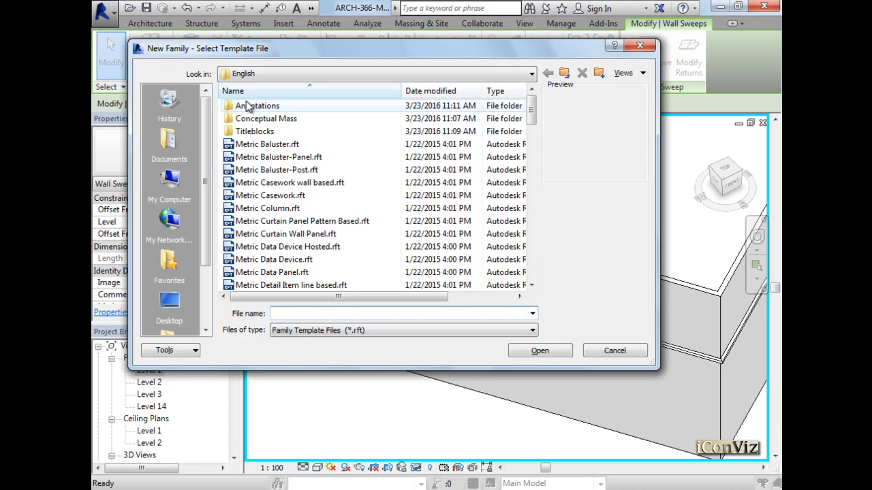
click(294, 183)
key(Down)
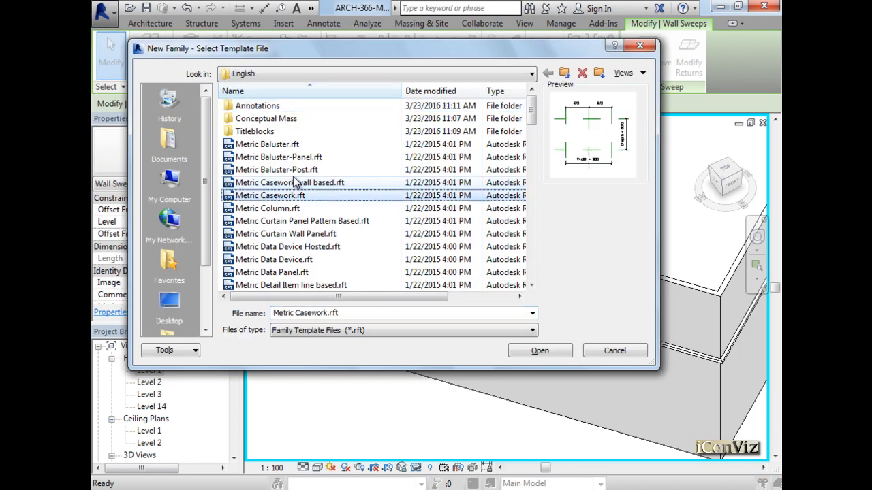
drag(533, 118, 536, 235)
click(279, 221)
click(300, 172)
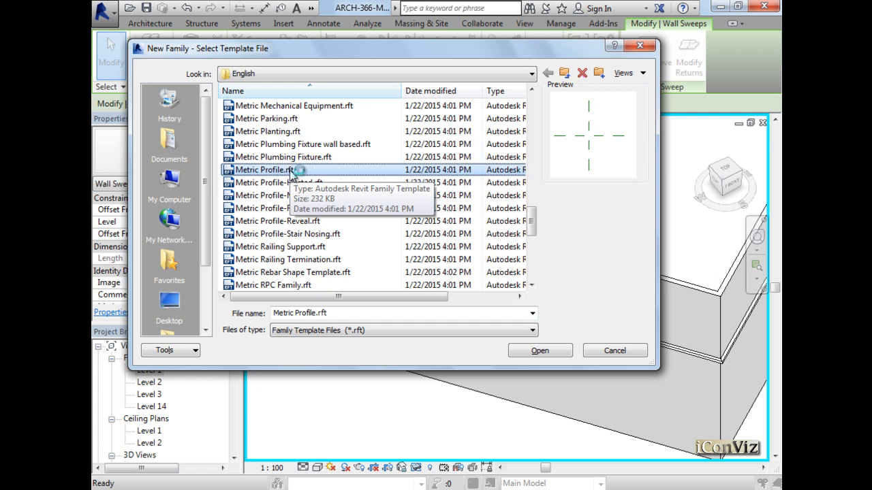
click(281, 182)
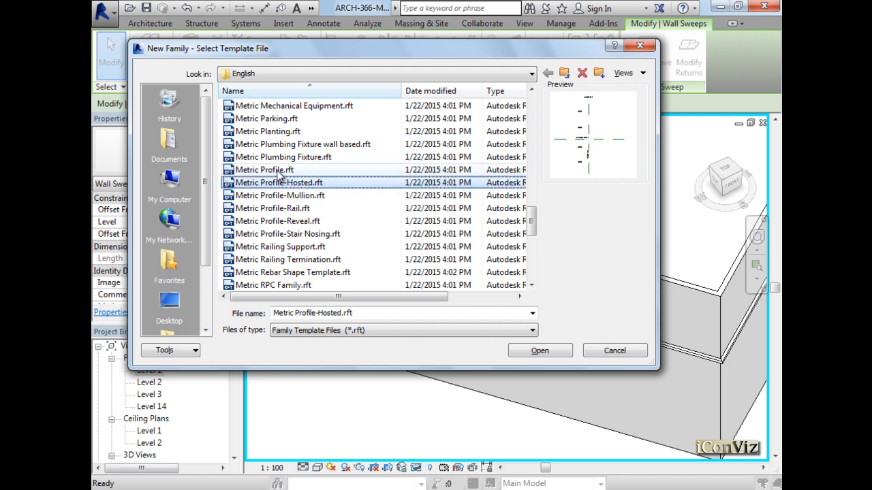
click(278, 171)
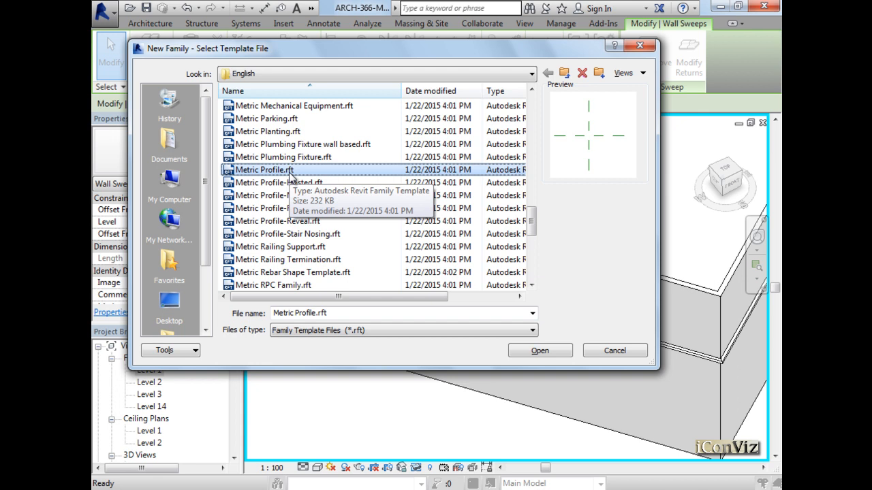
click(539, 351)
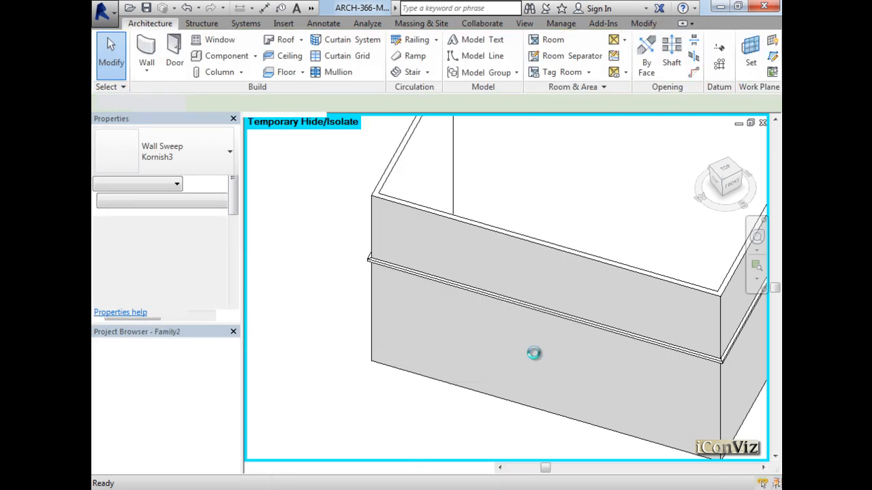
Tile the open views and close the Prof-A.rfa family, saving its changes.
key(t)
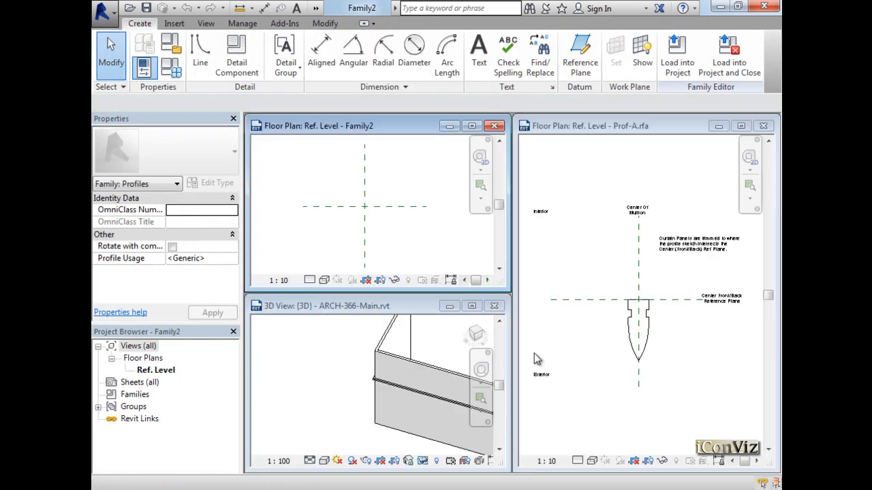
click(765, 127)
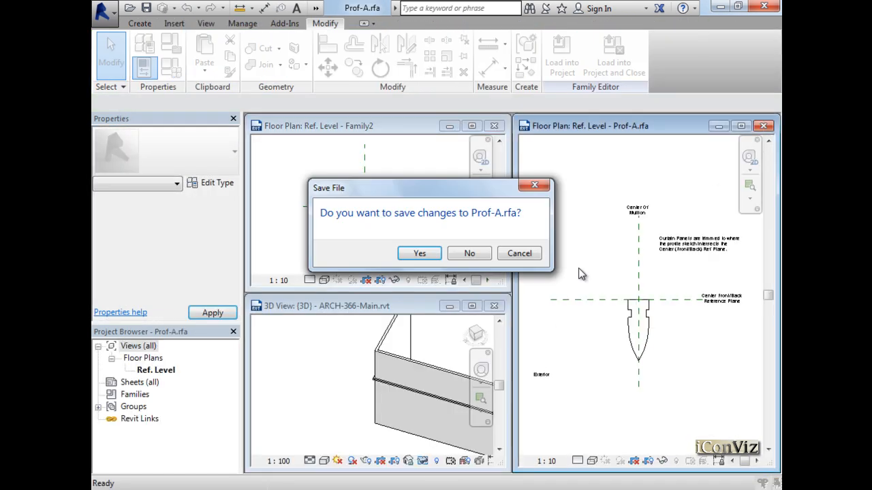
click(420, 254)
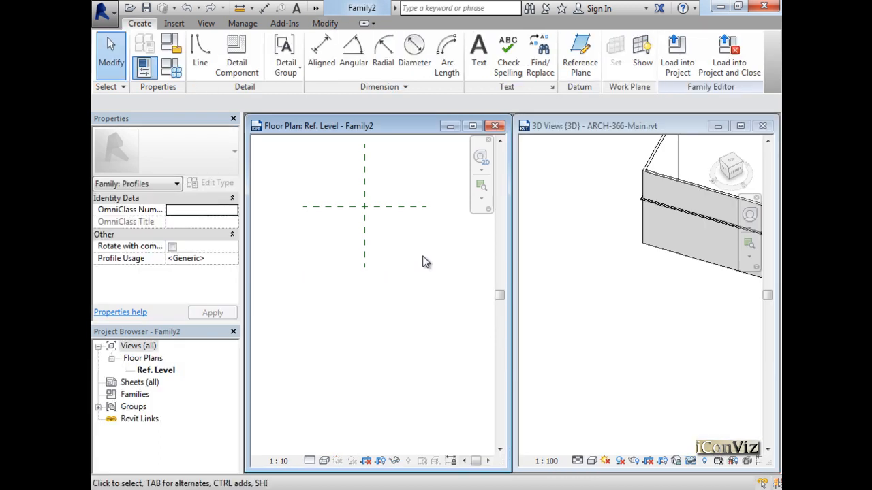
Draw a circle of about 35 mm radius at the reference planes' intersection and load the profile family into the project.
click(481, 186)
drag(385, 181, 342, 252)
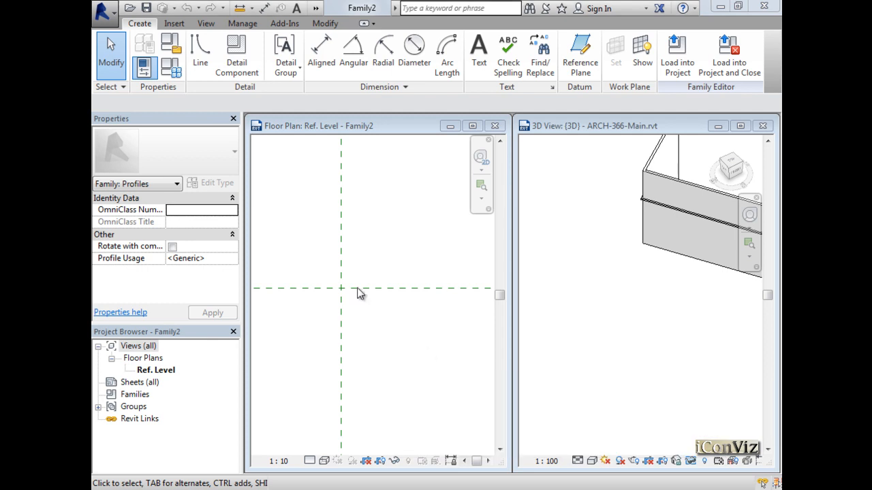
click(201, 51)
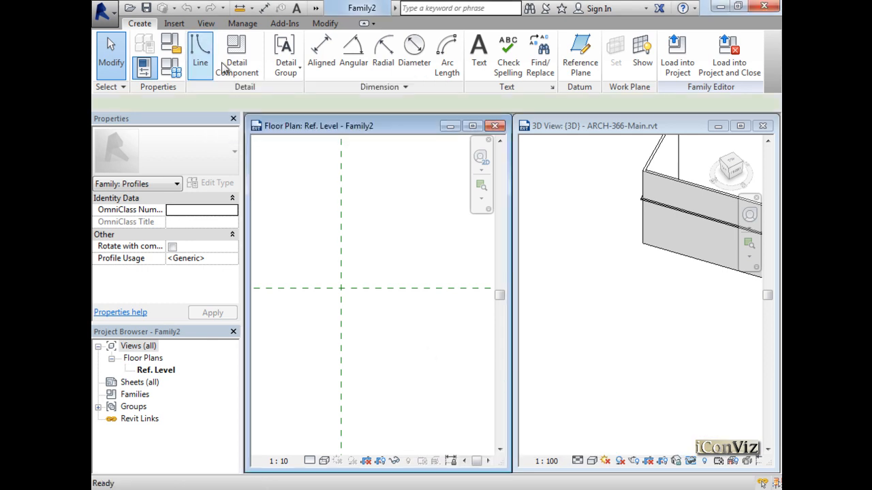
click(594, 42)
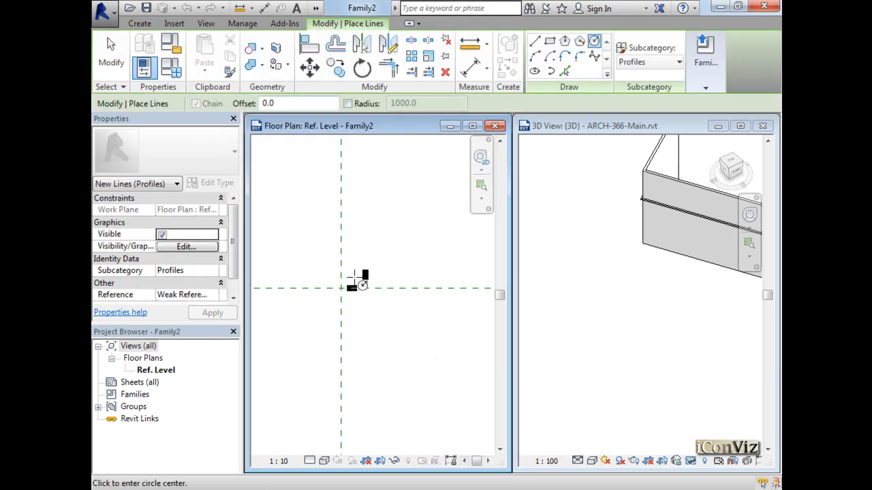
click(341, 288)
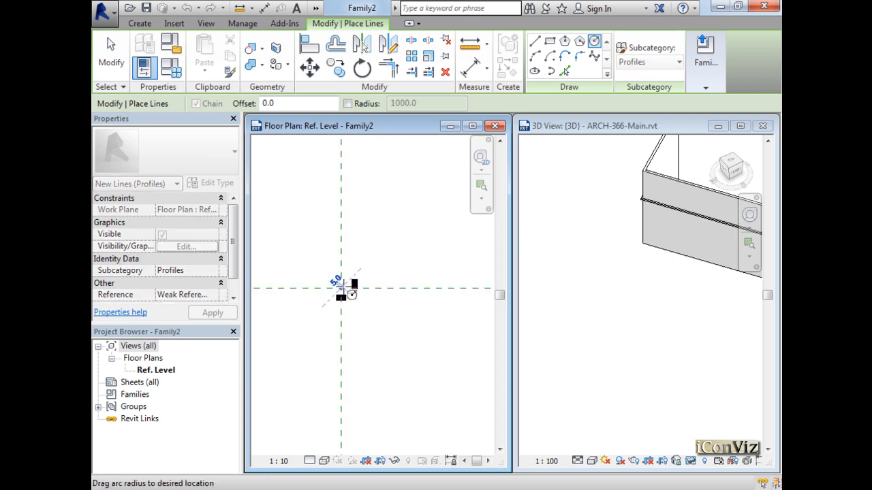
click(354, 280)
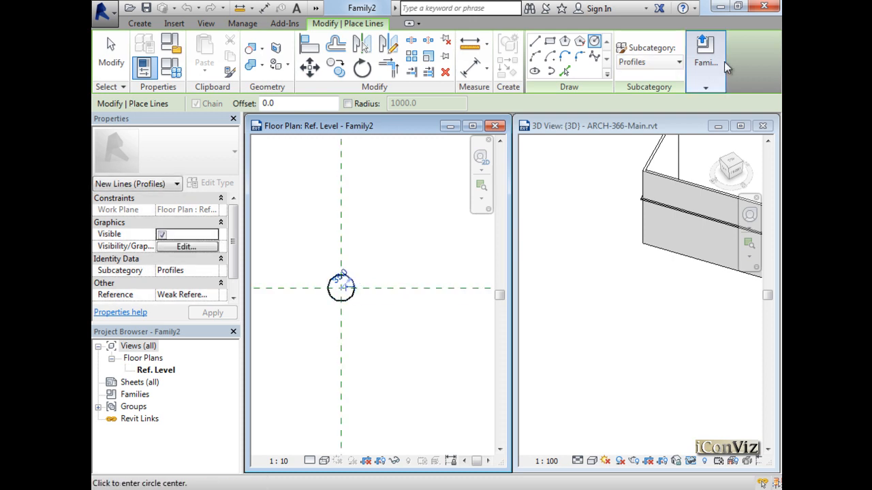
click(705, 53)
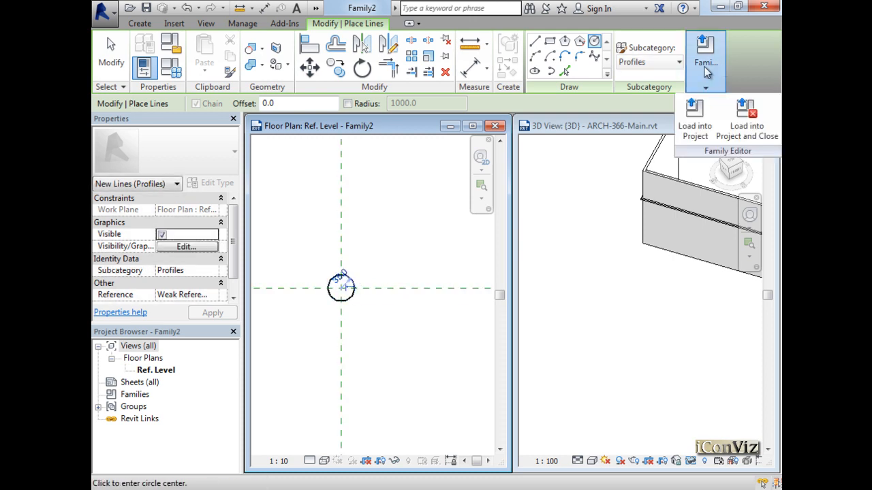
click(693, 136)
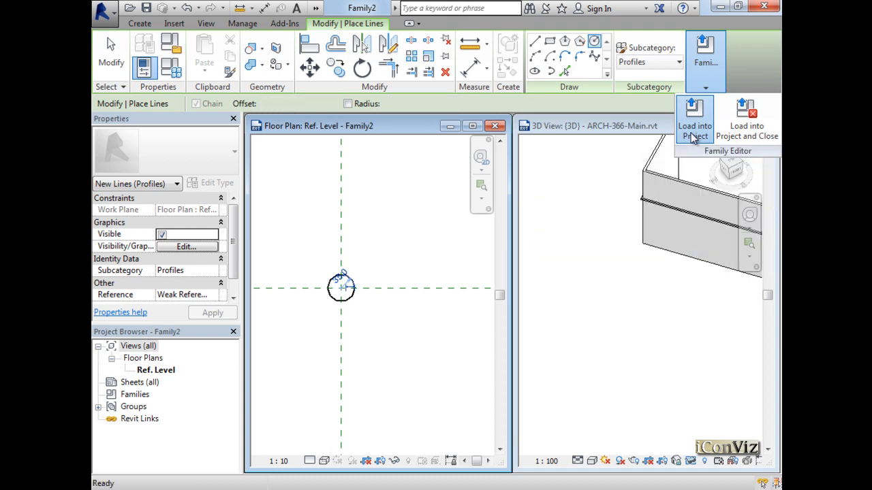
Try the Family2 : Family2 profile on the Kornish3 wall sweep type.
click(749, 244)
drag(658, 192, 624, 209)
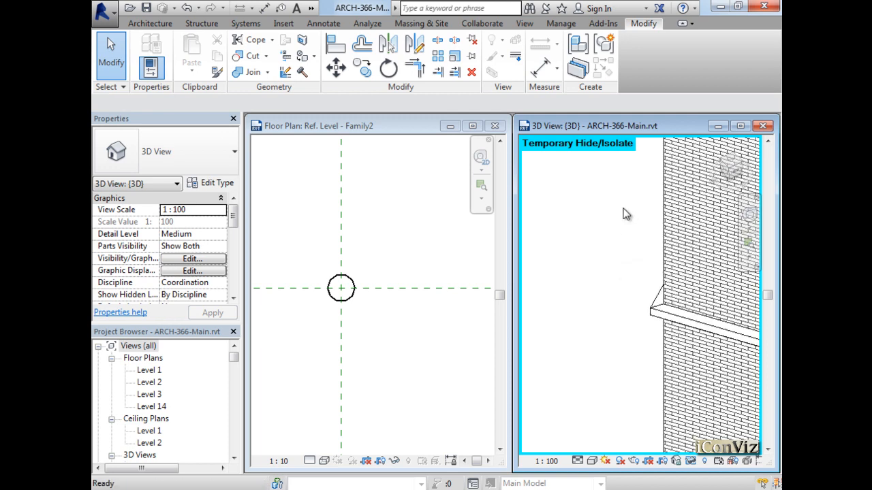
click(681, 316)
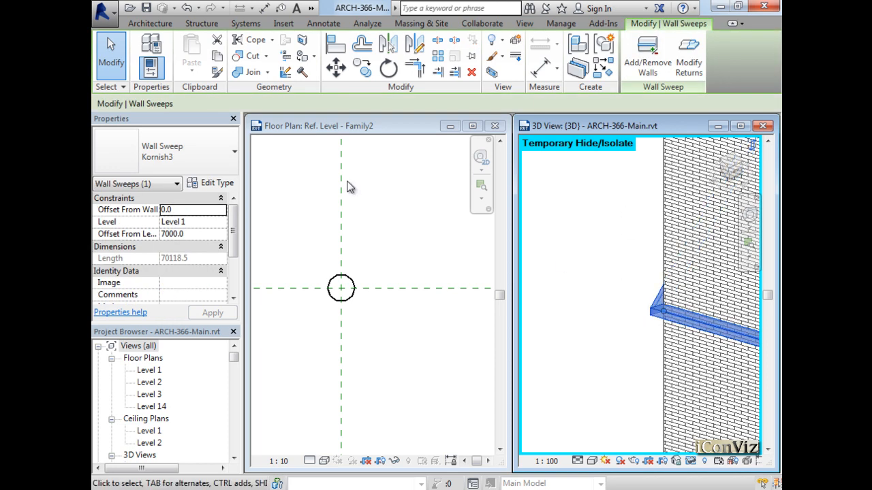
click(215, 184)
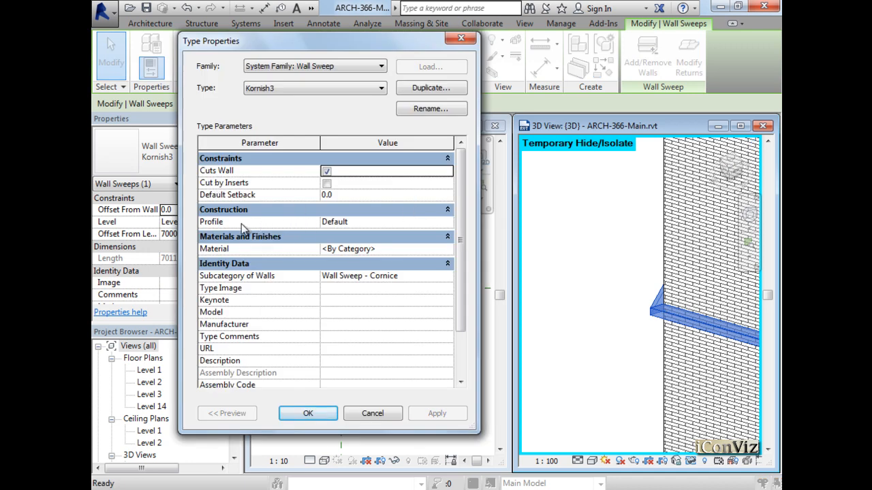
click(447, 223)
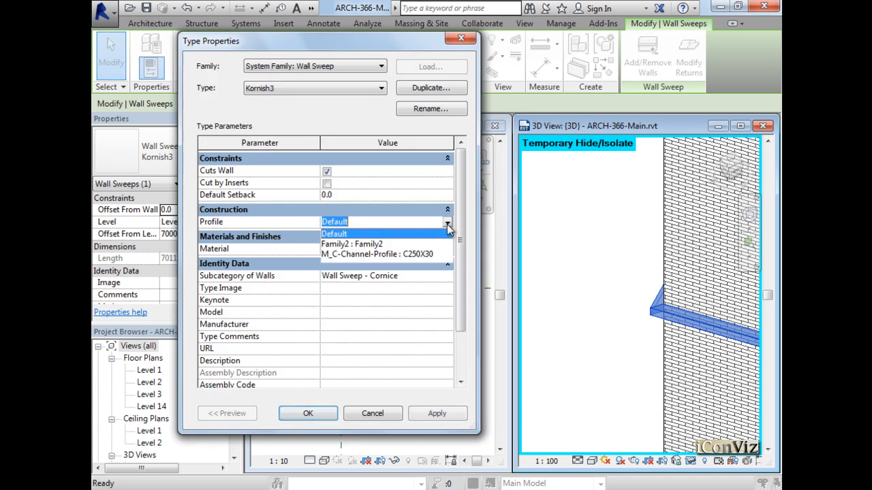
click(391, 244)
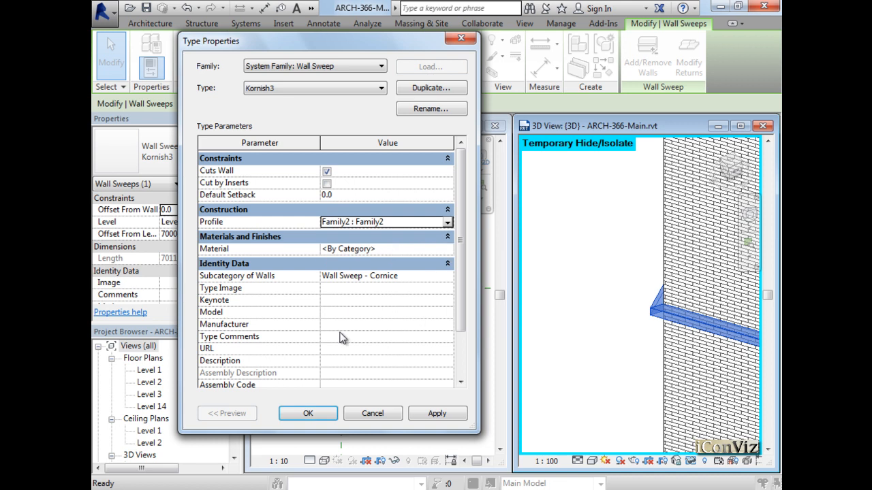
click(320, 412)
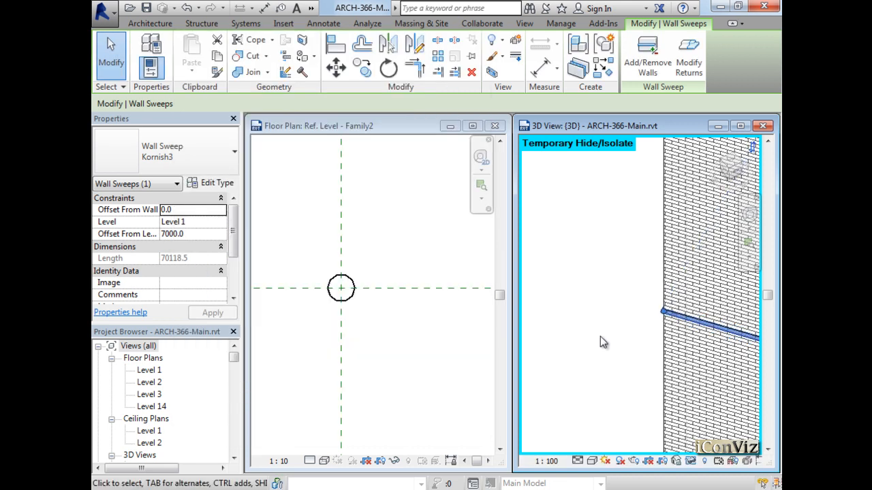
click(612, 347)
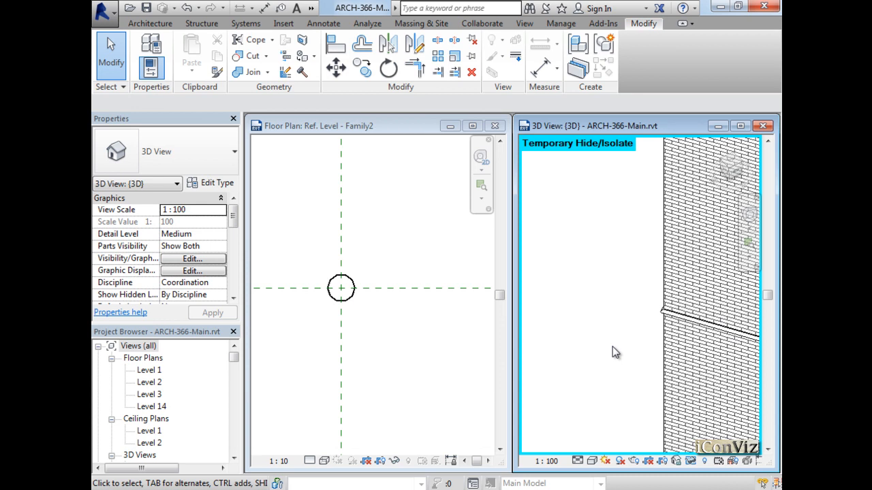
Draw two smaller circles in the profile family on the horizontal reference plane, about 25 mm radius right and 20 mm left of the central circle.
click(422, 364)
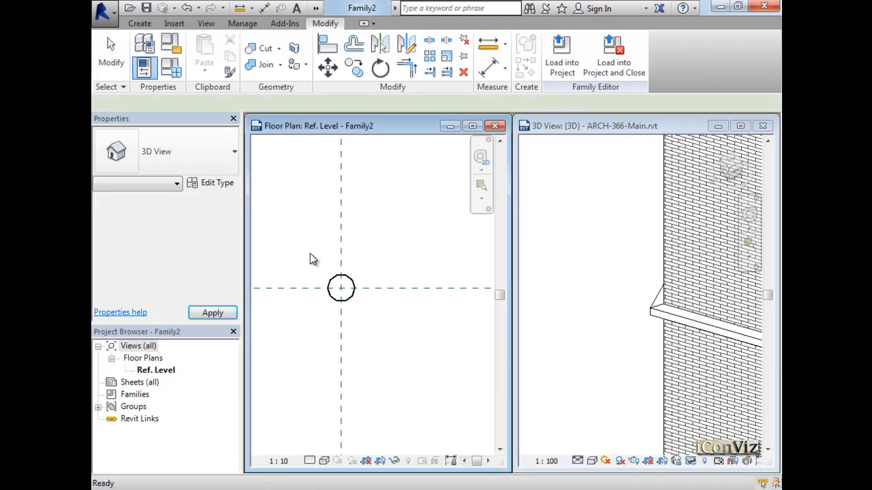
key(l)
key(i)
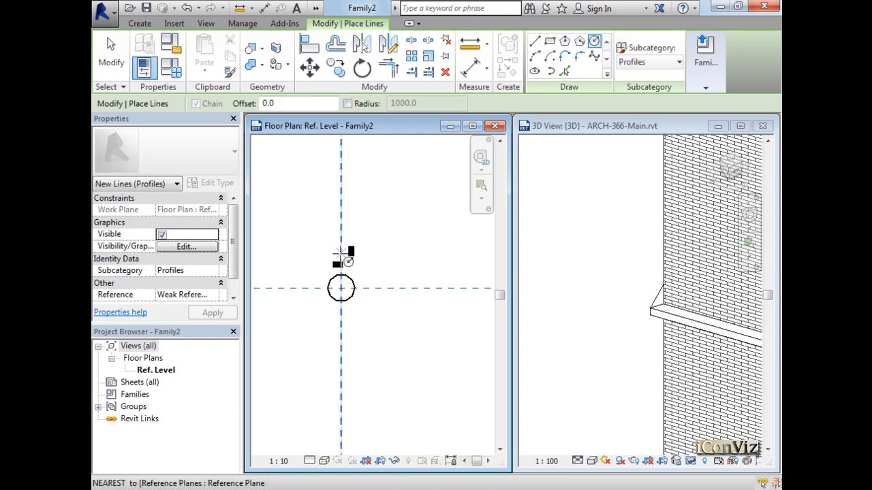
click(382, 288)
click(391, 289)
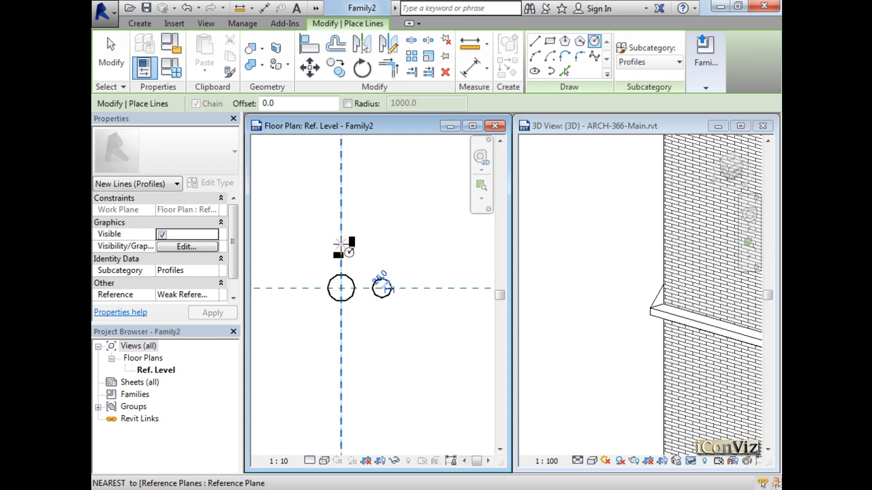
click(305, 288)
click(309, 281)
Reload the Family2 profile into the project, overwriting the existing version.
mouse_move(705, 61)
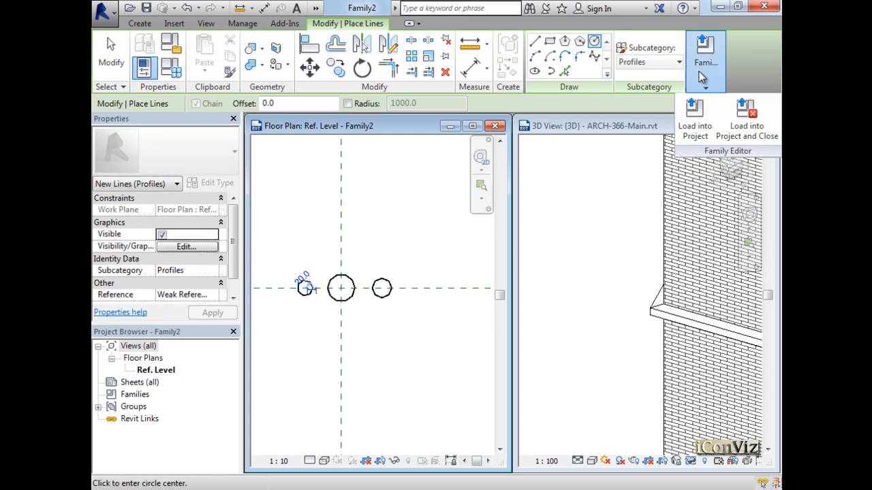
click(696, 127)
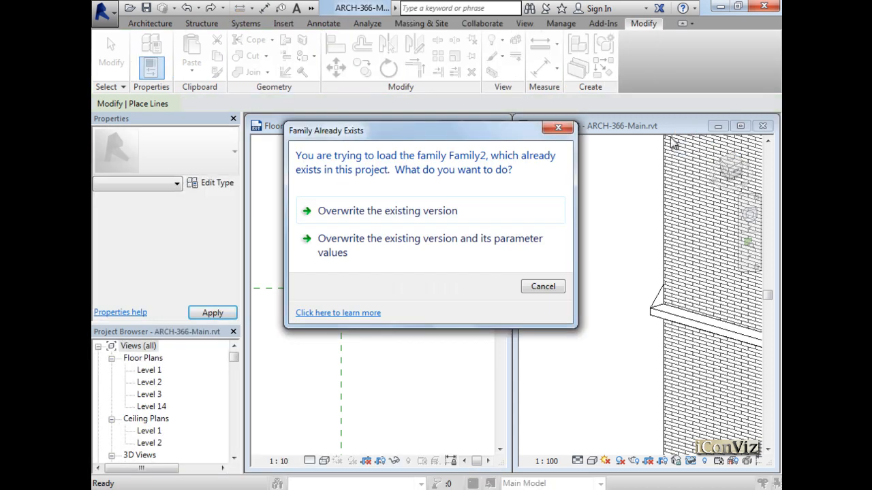
click(467, 216)
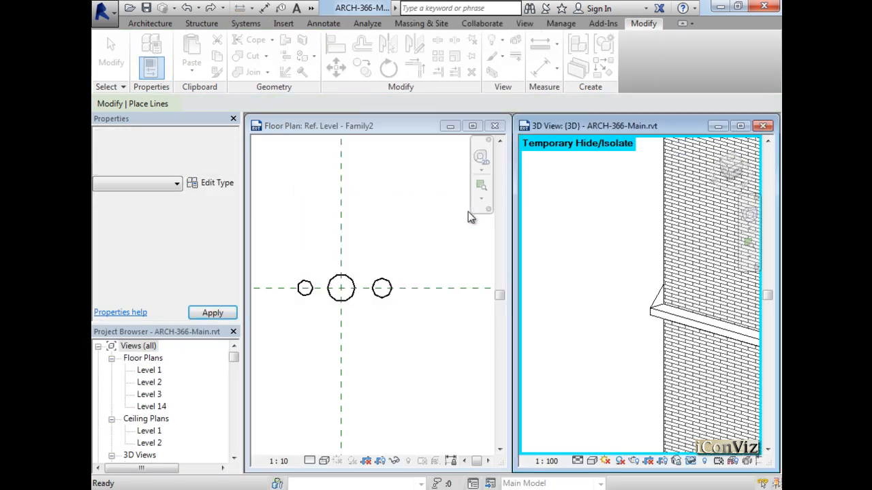
Set the profile of the Kornish3 wall sweep type to Family2 : Family2.
click(658, 314)
click(227, 185)
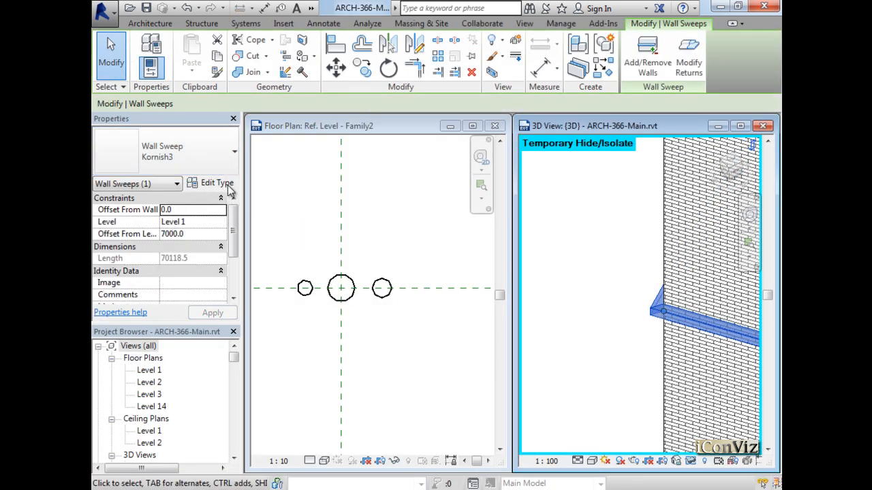
click(446, 224)
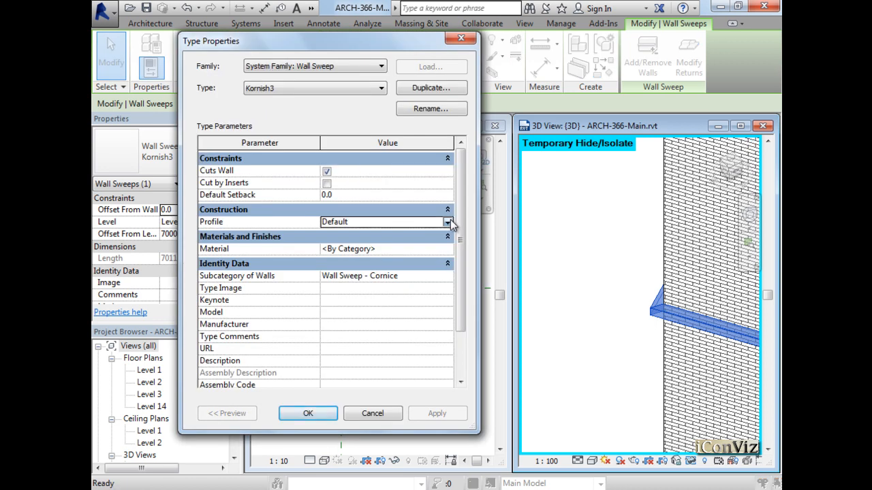
click(446, 223)
click(355, 244)
click(308, 414)
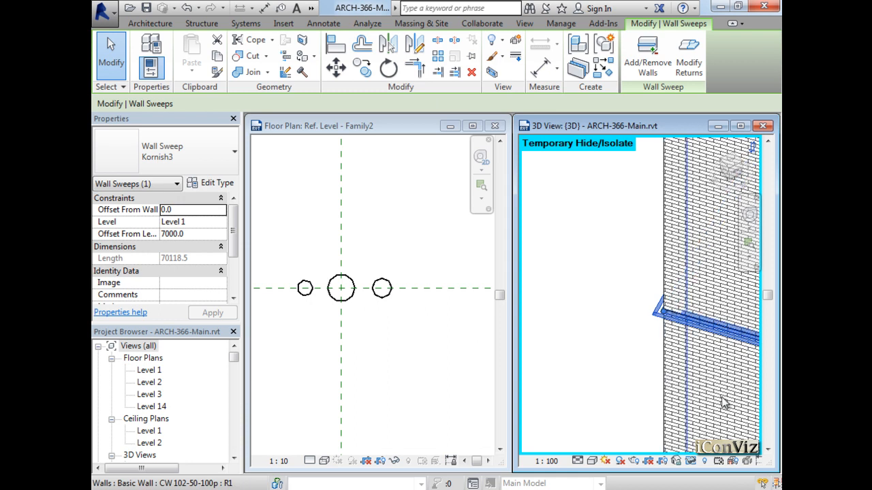
Maximise the 3D view and examine the wall sweep's new profile along the brick walls and around the building corner.
click(701, 386)
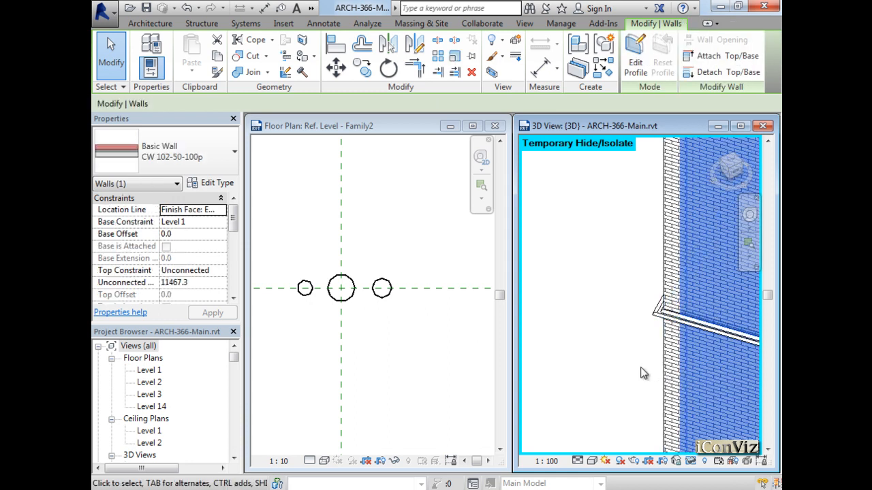
click(637, 351)
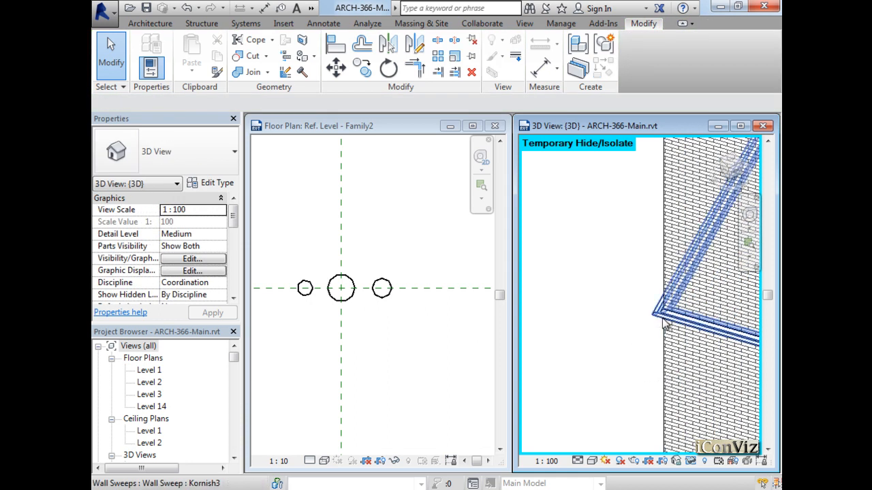
click(665, 325)
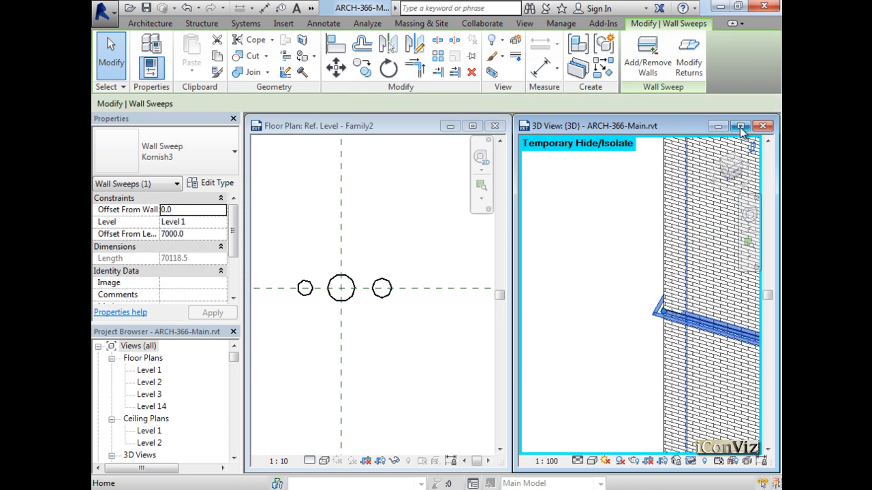
click(741, 127)
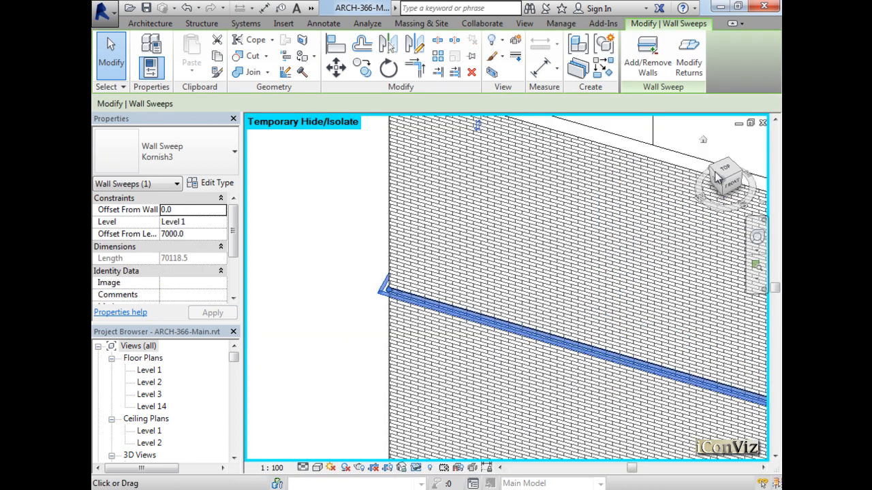
click(764, 468)
click(764, 467)
click(764, 468)
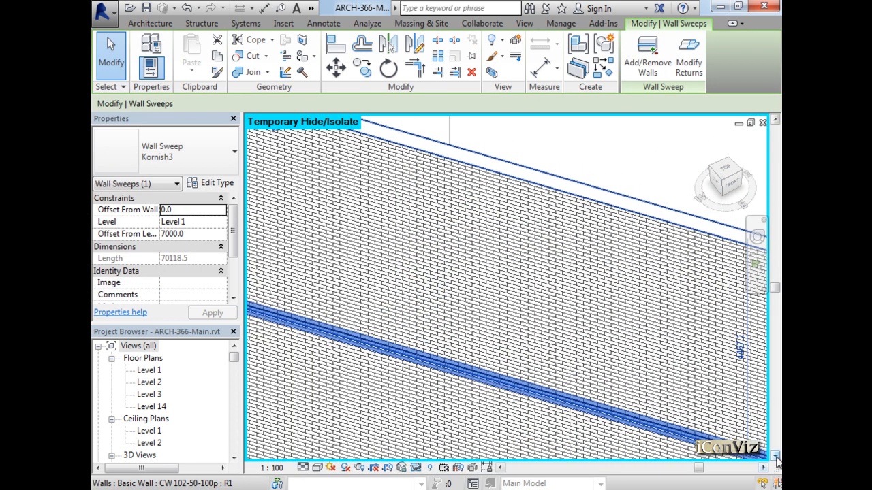
click(777, 456)
click(776, 456)
click(777, 457)
click(763, 468)
click(764, 468)
click(764, 468)
click(763, 468)
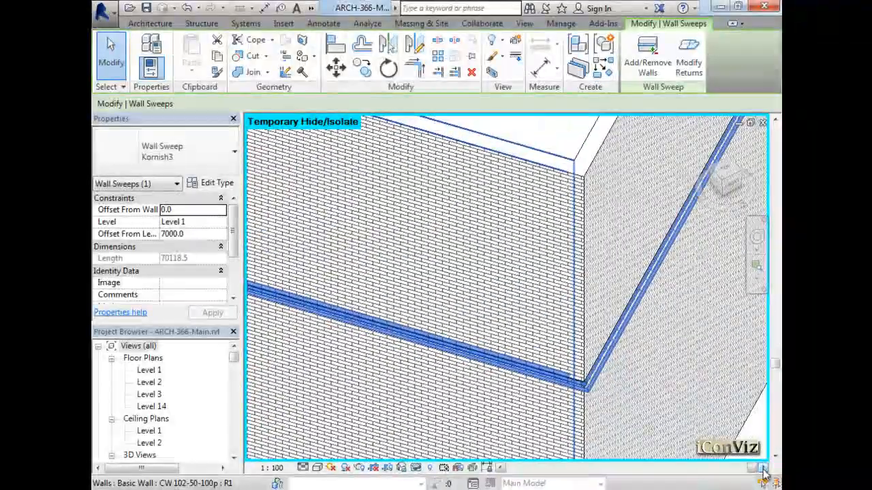
click(668, 320)
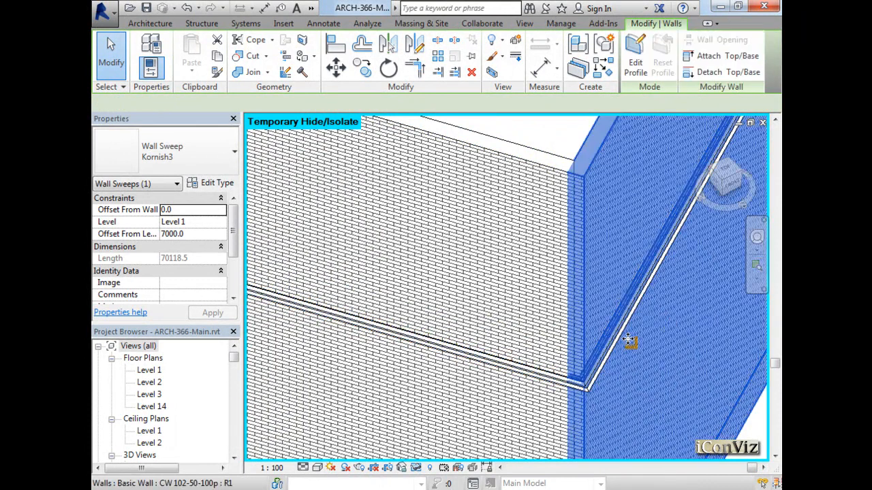
key(Escape)
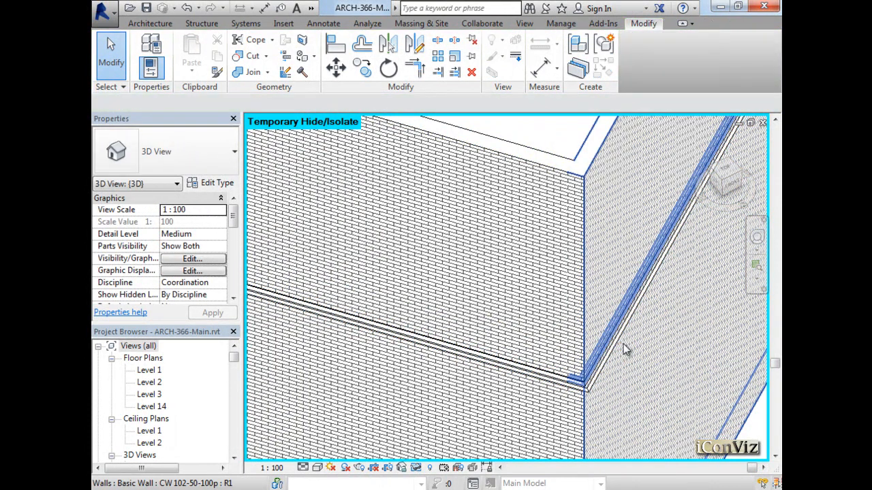
click(608, 363)
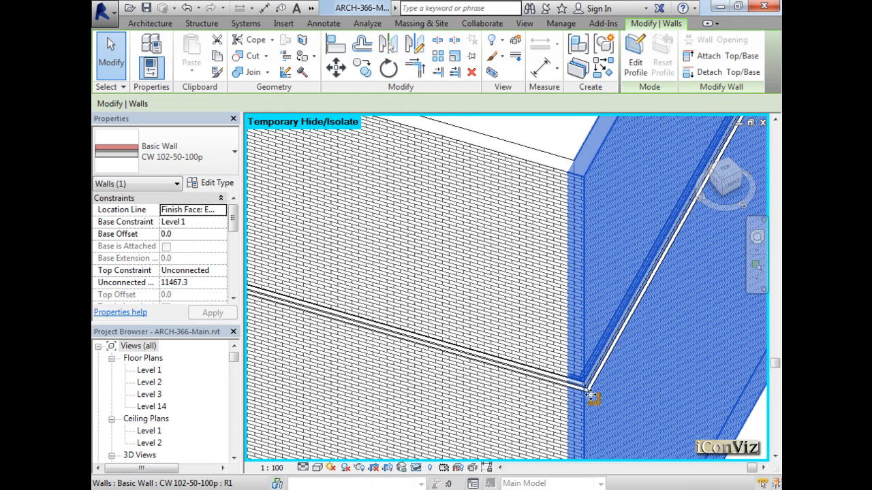
Delete the existing section marker beside the angled wall at the building's corner in the Level 1 floor plan.
key(Escape)
key(w)
key(t)
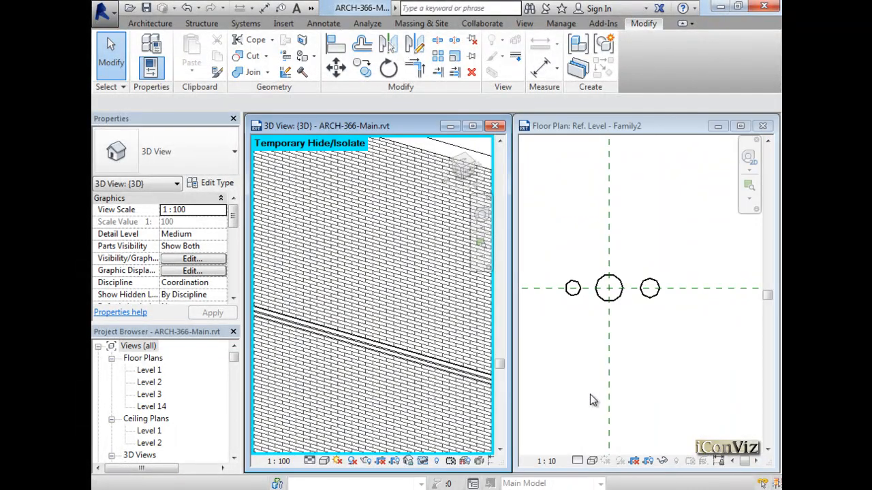
double_click(149, 370)
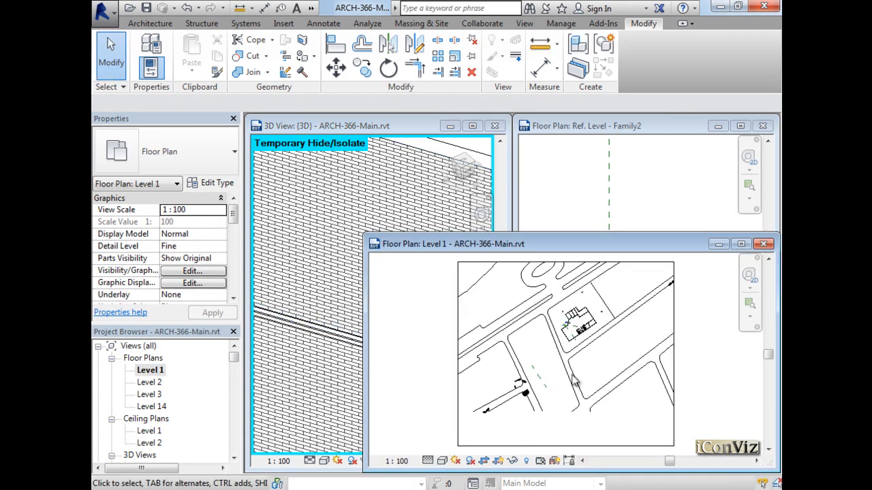
click(749, 305)
drag(577, 321, 556, 368)
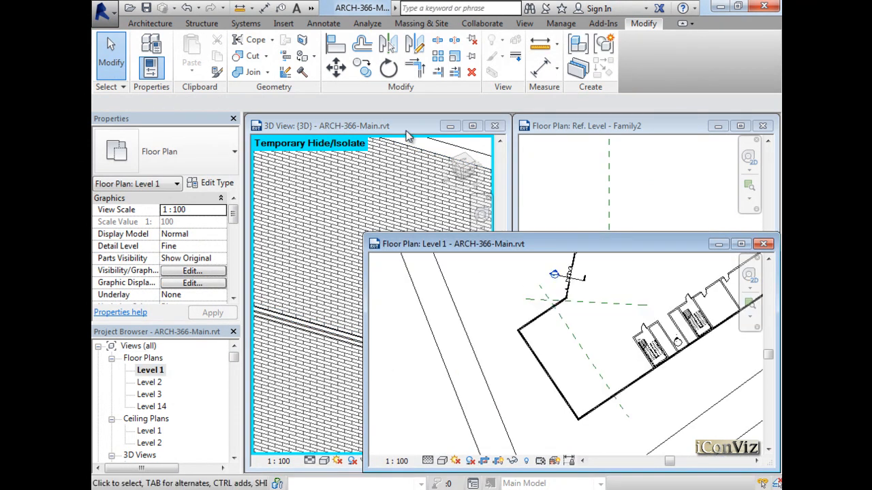
click(579, 289)
key(Delete)
key(Return)
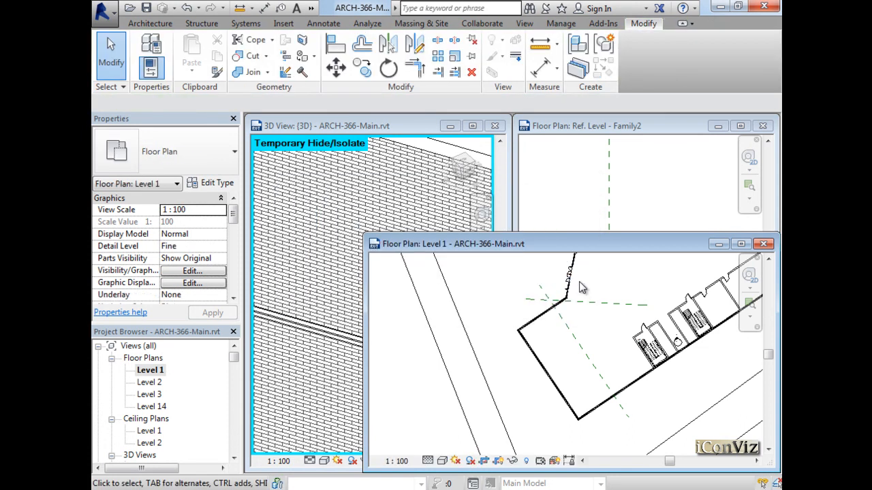
Draw a short building section across the brick wall on the building's southwest side in the Level 1 plan.
click(526, 25)
click(425, 51)
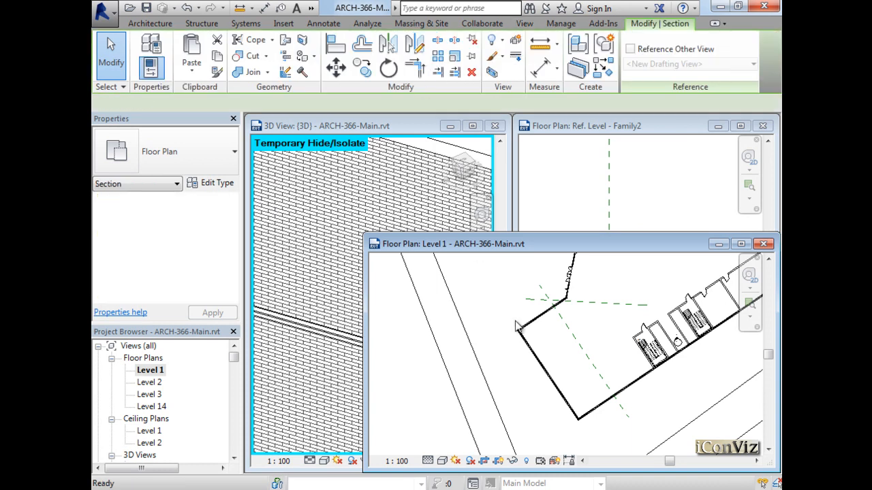
click(554, 364)
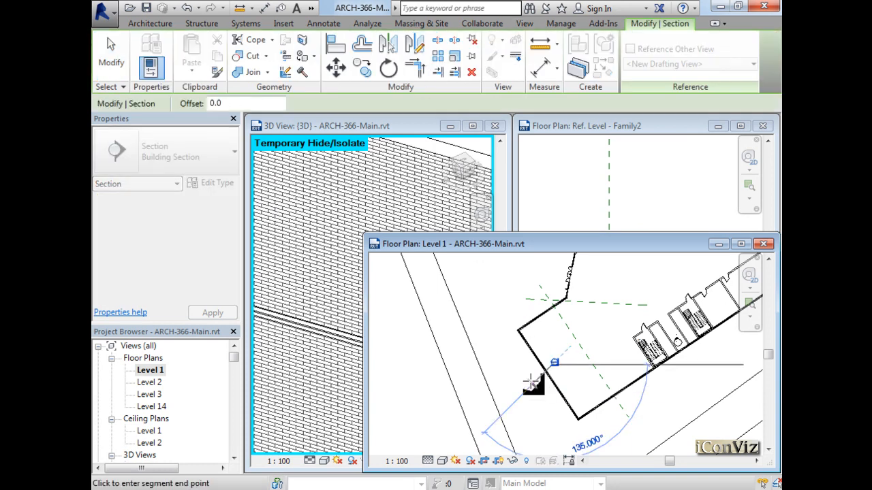
click(531, 376)
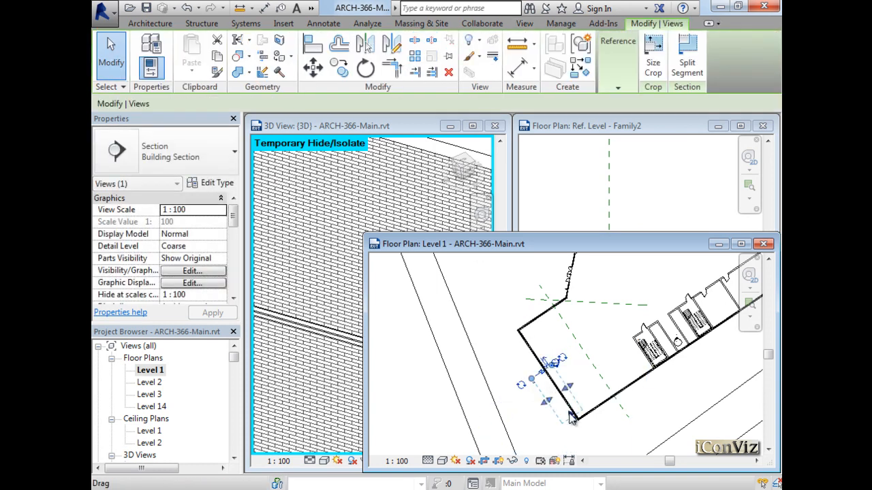
key(Escape)
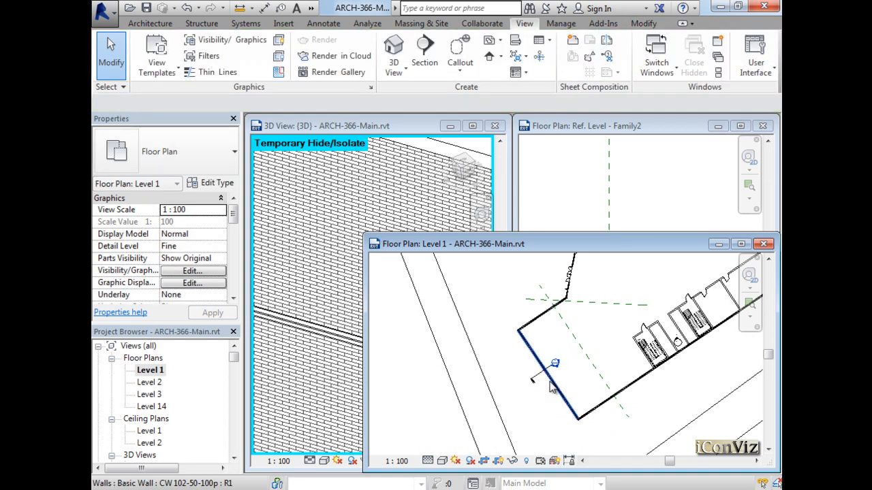
Open the new section view and examine the Kornish3 sweep's three-circle profile against the cut wall.
double_click(556, 365)
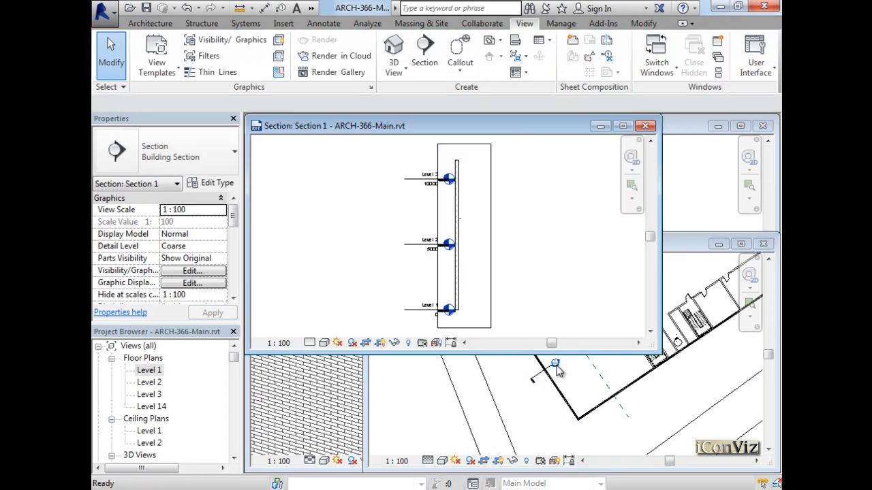
click(631, 185)
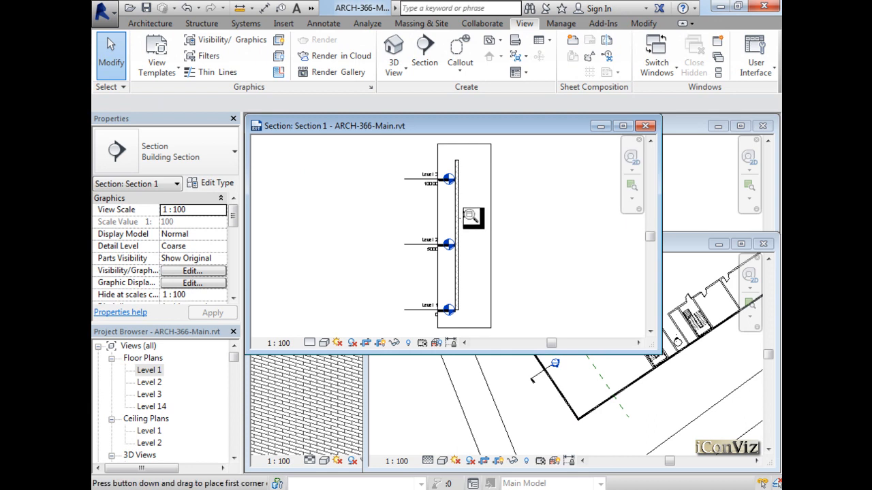
drag(477, 217, 453, 232)
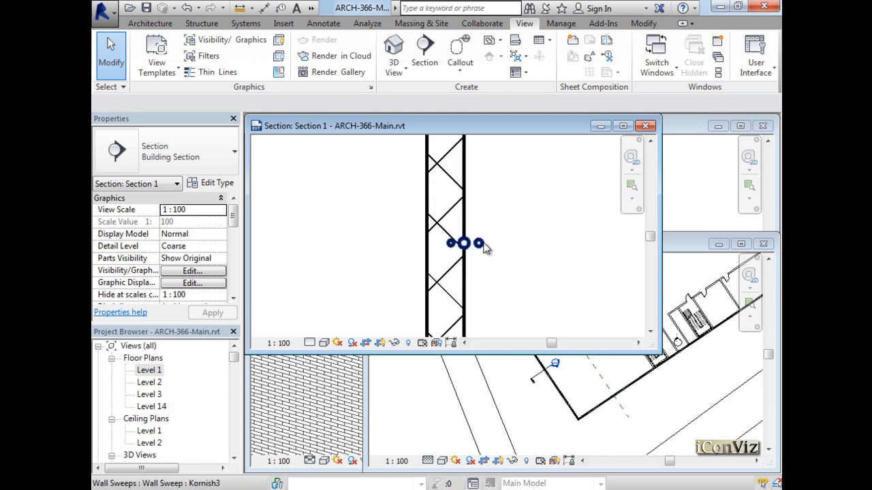
Close the Level 1 floor plan and tile the section, 3D and Family2 profile views.
click(763, 244)
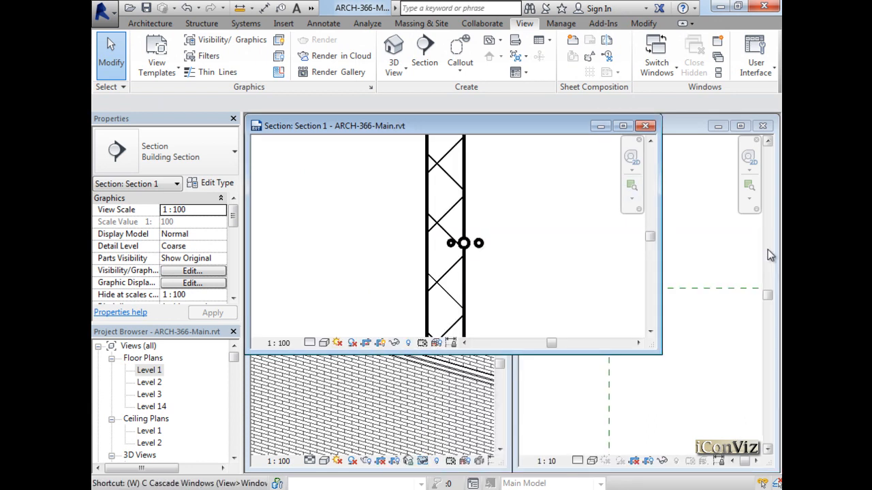
key(w)
key(t)
key(z)
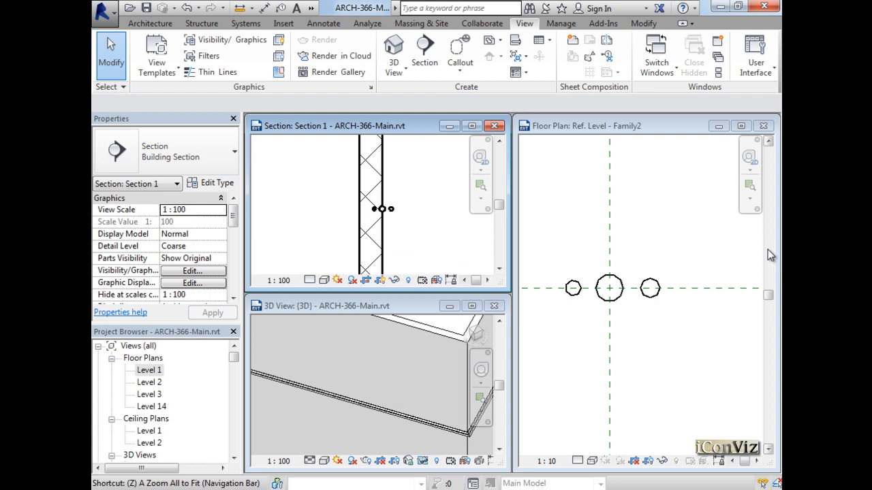
click(437, 404)
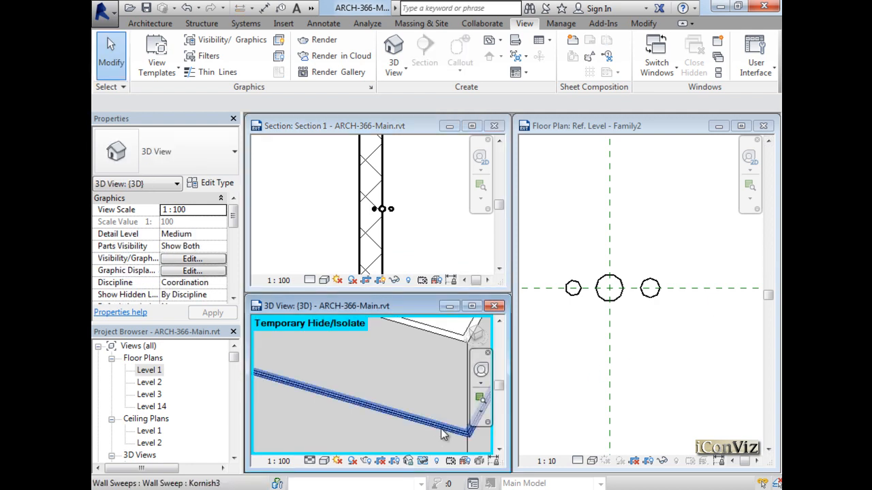
Delete all three circles from the Family2 profile.
click(677, 359)
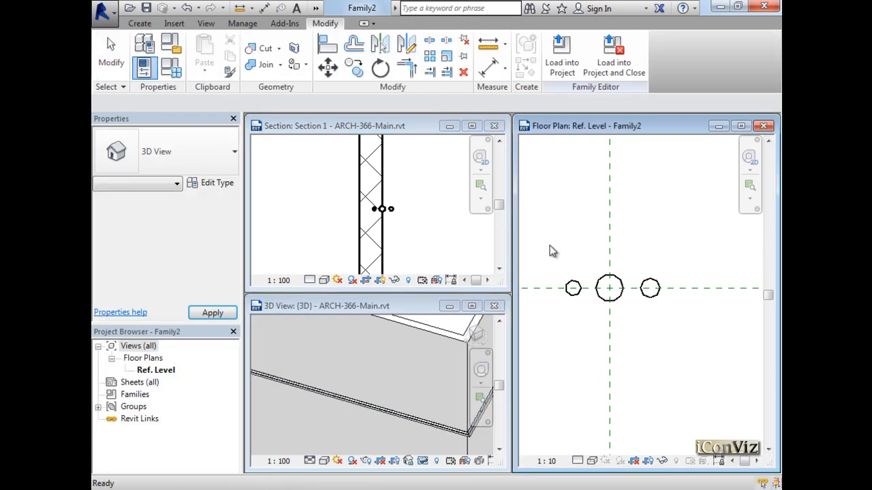
key(l)
key(i)
key(Escape)
key(Escape)
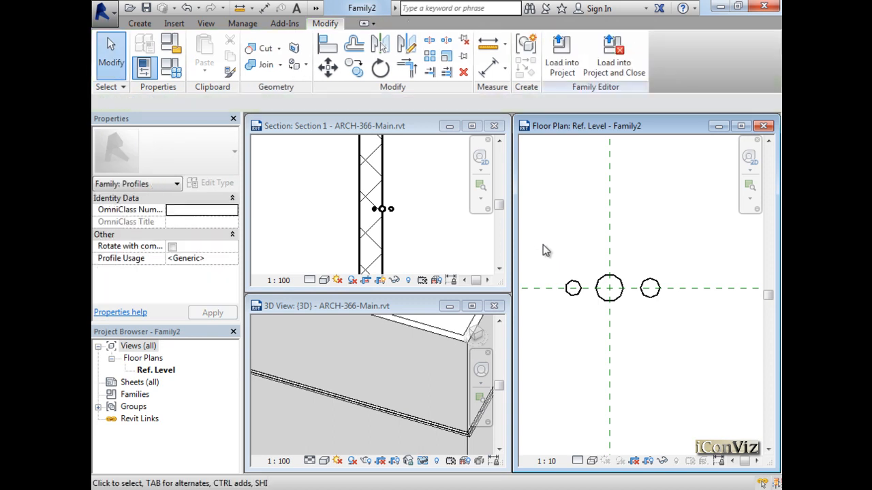
drag(564, 260, 691, 328)
key(Delete)
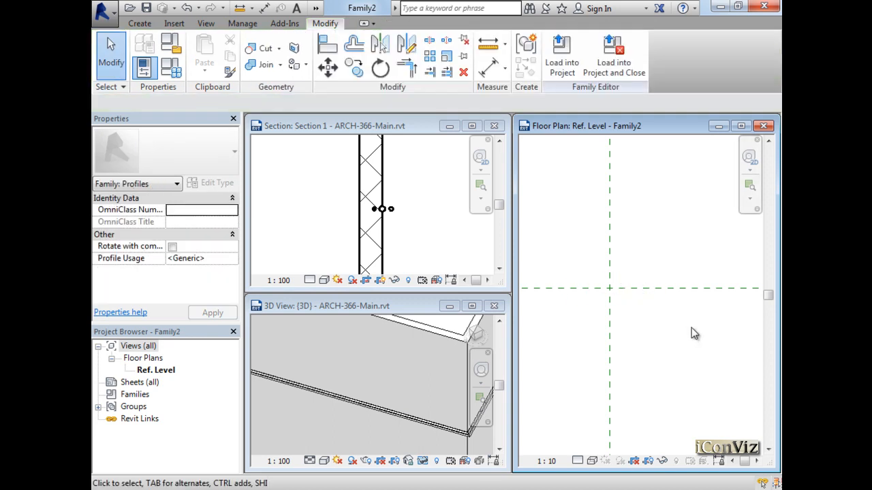
click(140, 24)
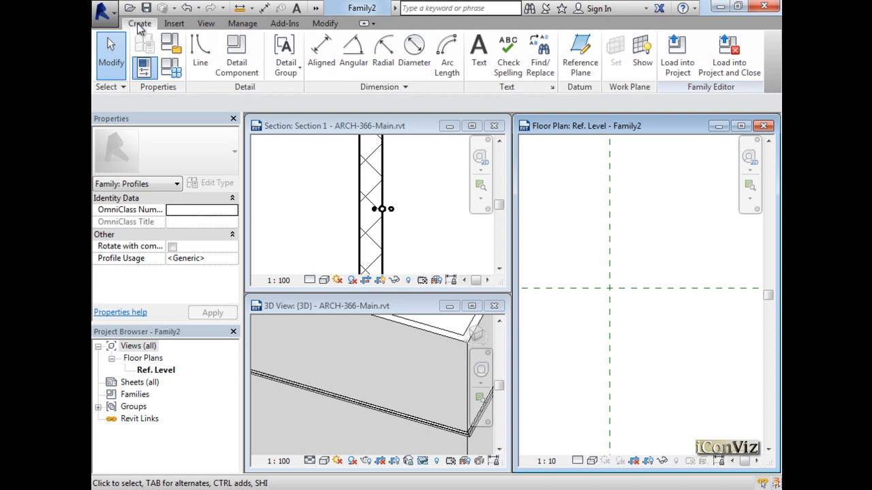
click(200, 55)
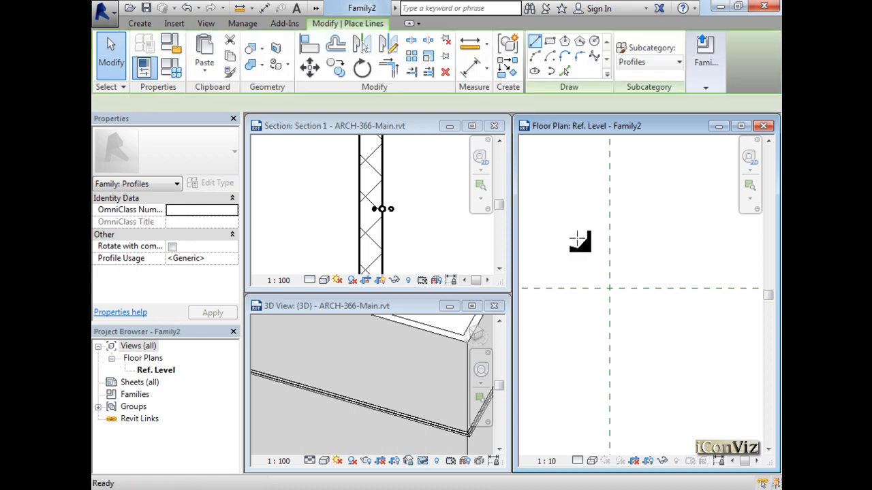
click(611, 255)
click(672, 318)
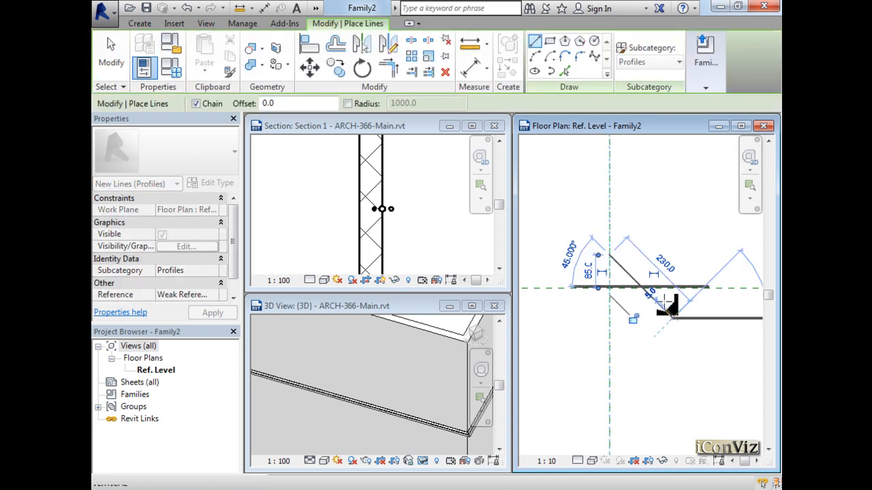
key(Escape)
key(Escape)
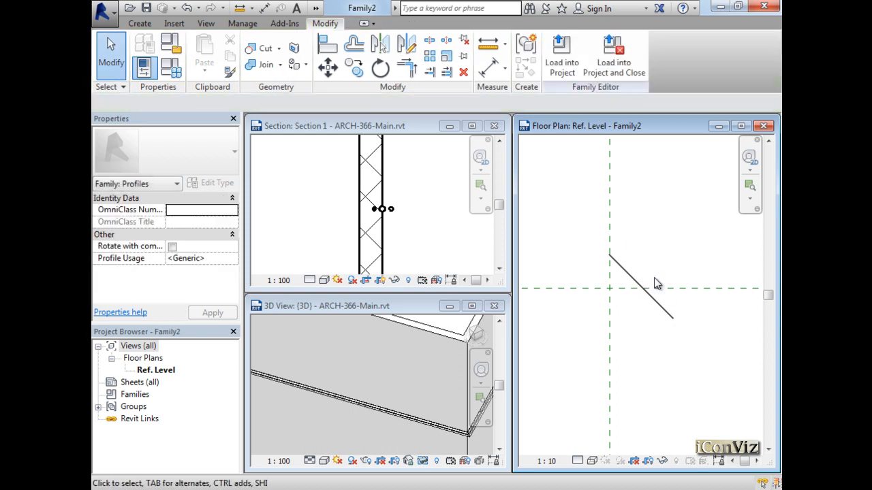
key(ctrl+z)
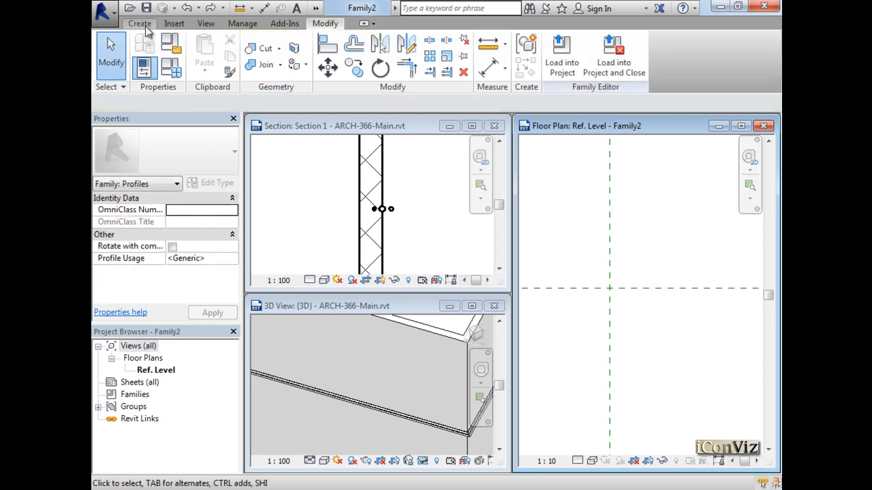
Draw a three-point arc of about 389 mm radius in the profile, starting on the vertical reference plane and curving down to the right.
click(140, 26)
click(189, 53)
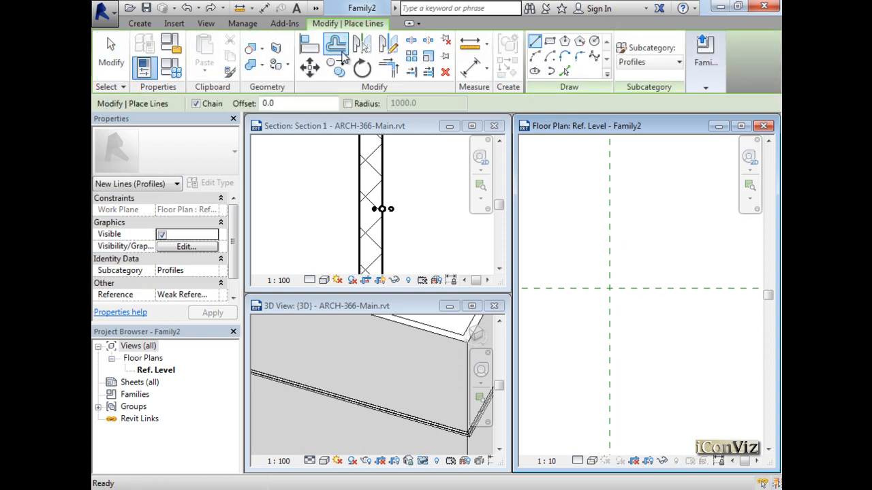
click(536, 58)
click(610, 260)
click(707, 342)
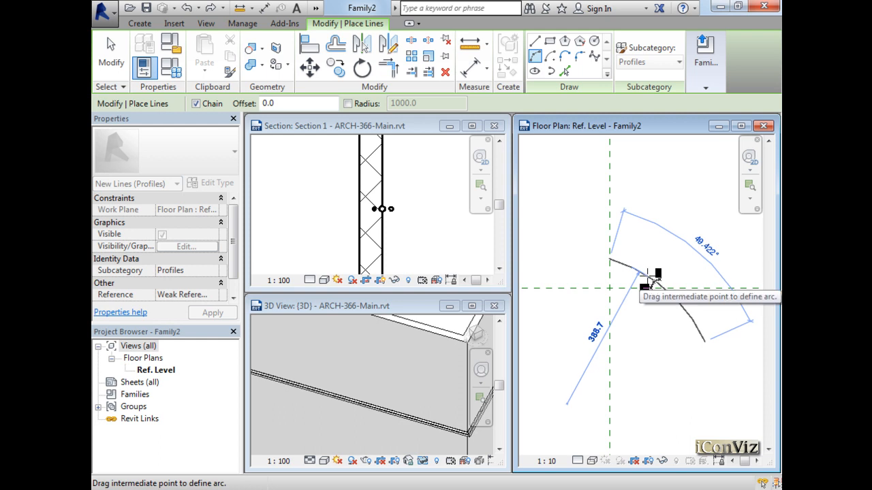
click(648, 276)
key(Escape)
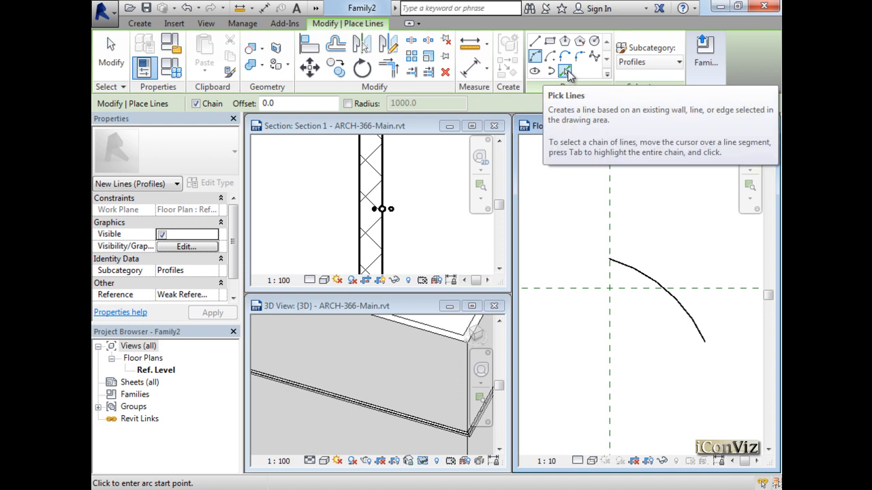
Create a parallel arc on the outer side of the existing one with Pick Lines at a 50 mm offset.
click(566, 72)
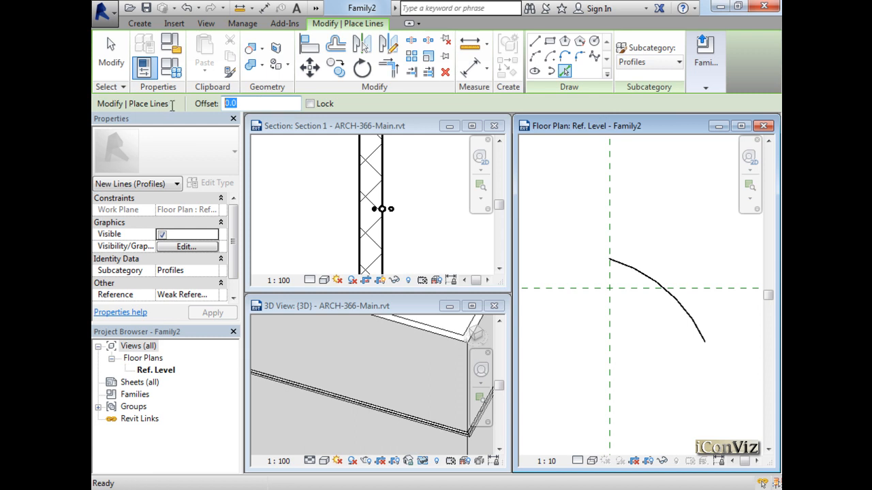
text(10cm)
key(Return)
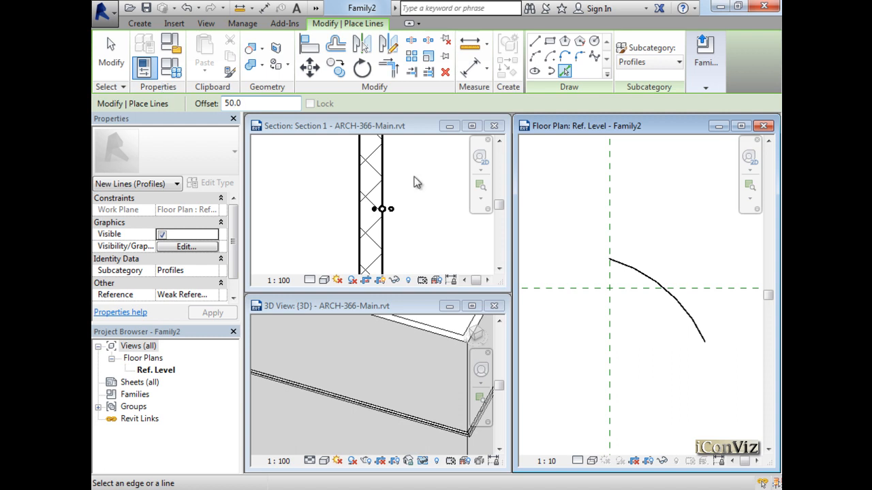
click(653, 281)
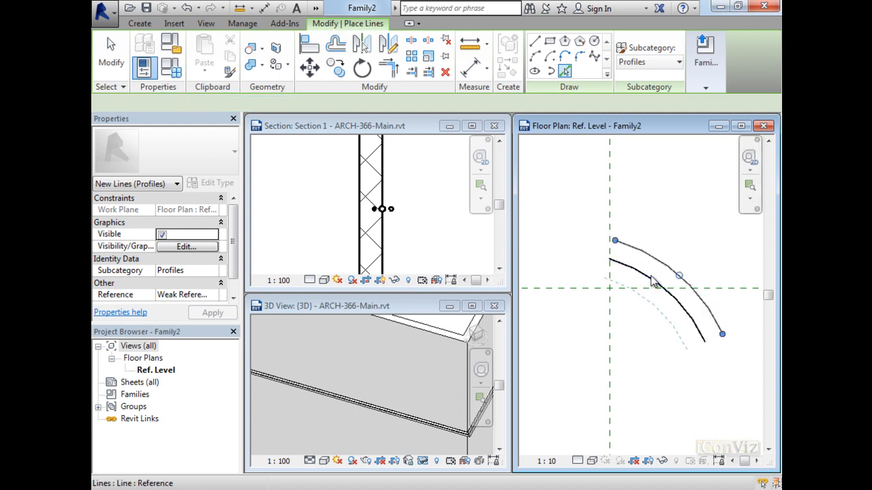
Draw a vertical line from the inner arc's upper end and a horizontal line from its lower end to cap the band.
key(l)
key(i)
click(610, 258)
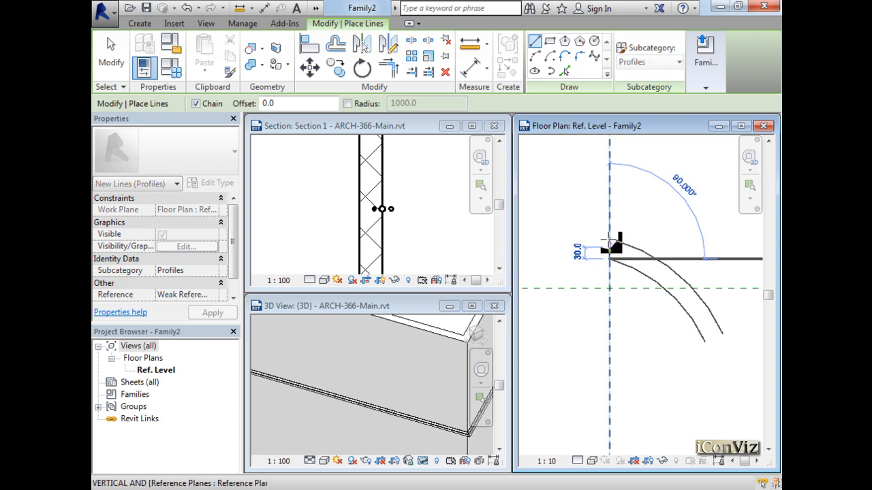
click(609, 235)
key(Escape)
click(705, 341)
click(734, 342)
key(Escape)
key(Escape)
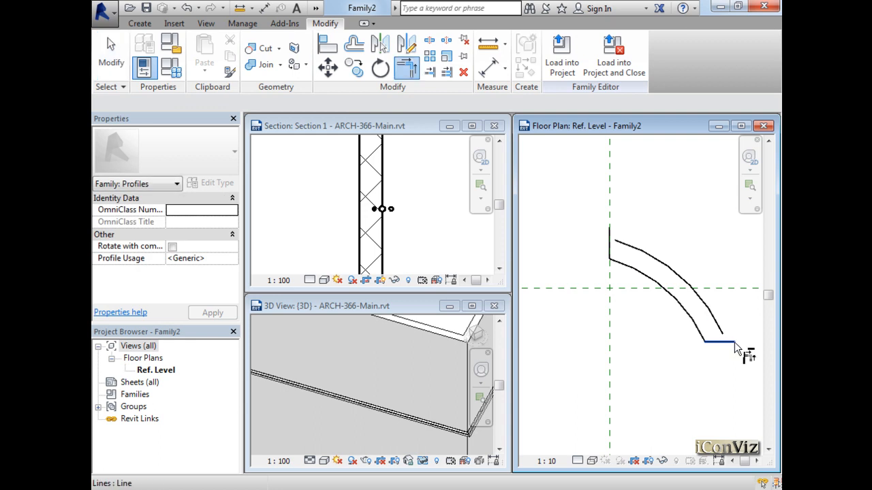
Trim the outer arc and both end lines to each other so the curved band forms a closed outline.
click(719, 342)
click(639, 252)
click(636, 249)
click(610, 249)
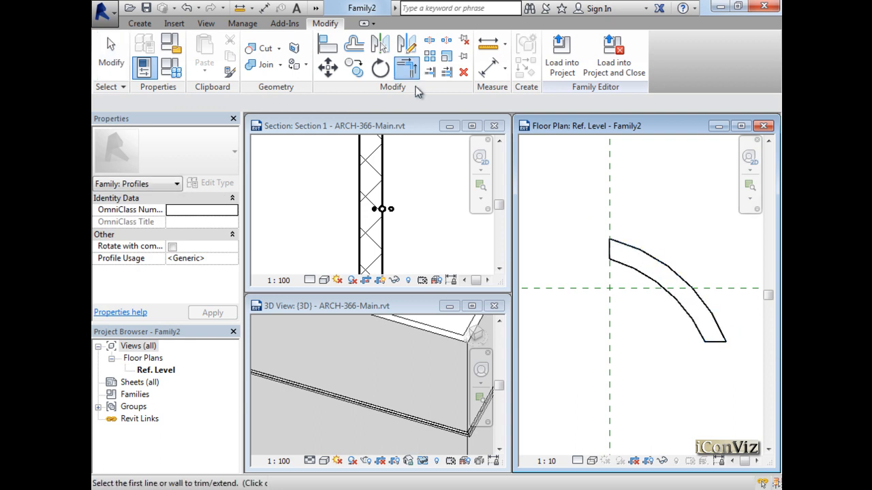
Draw three circles below the curved band's lower end, a small one, a larger one and a last one of about 20 mm radius.
click(140, 23)
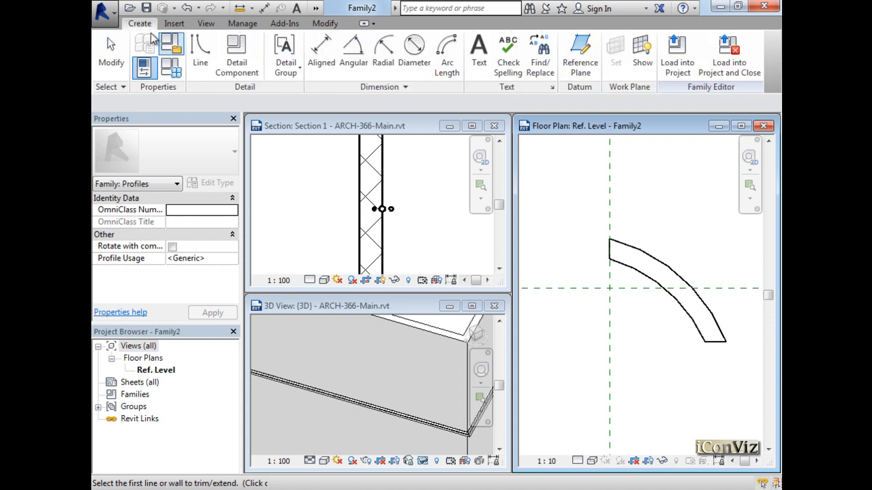
click(200, 51)
click(594, 40)
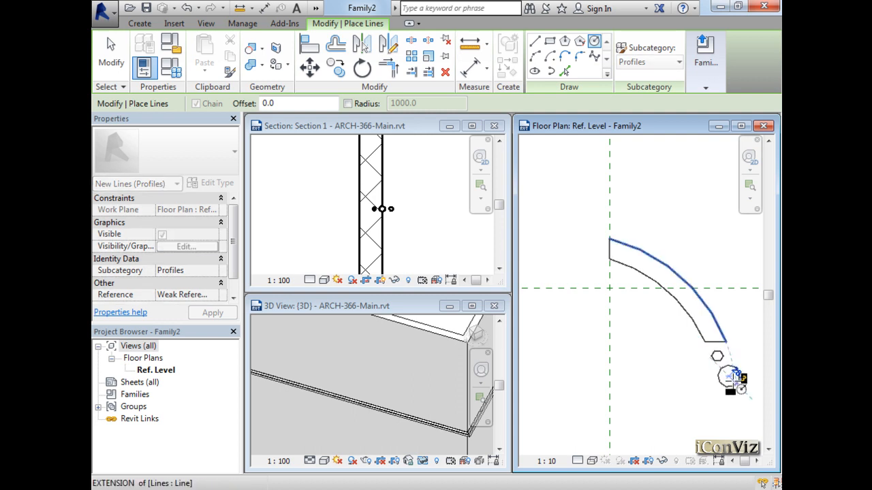
click(729, 376)
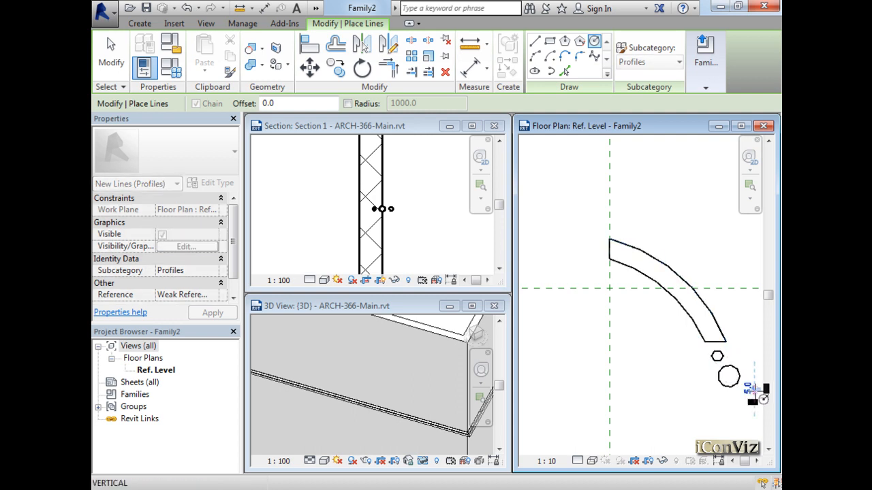
click(759, 387)
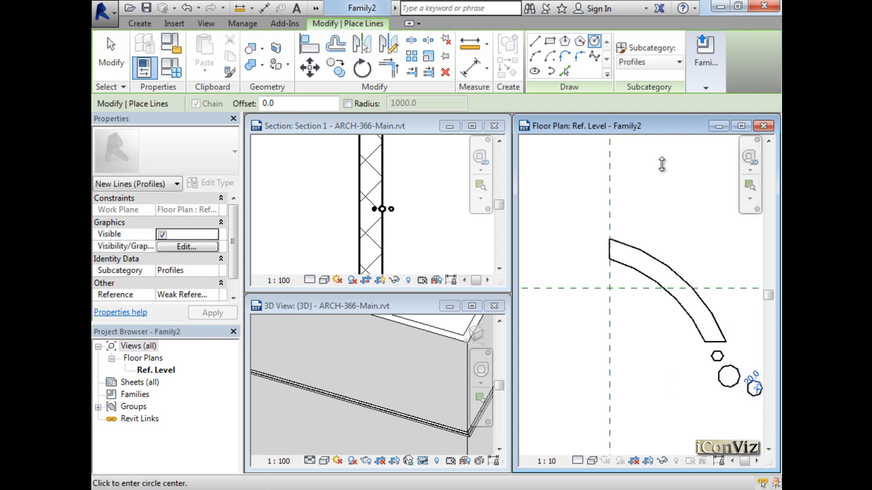
Load the redrawn Family2 profile into the ARCH-366-Main project, overwriting the version already loaded there.
click(705, 68)
click(693, 128)
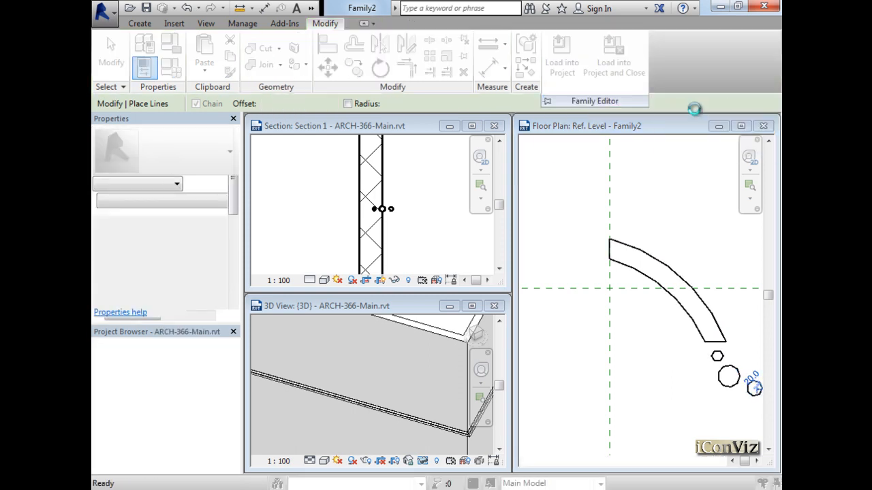
click(387, 211)
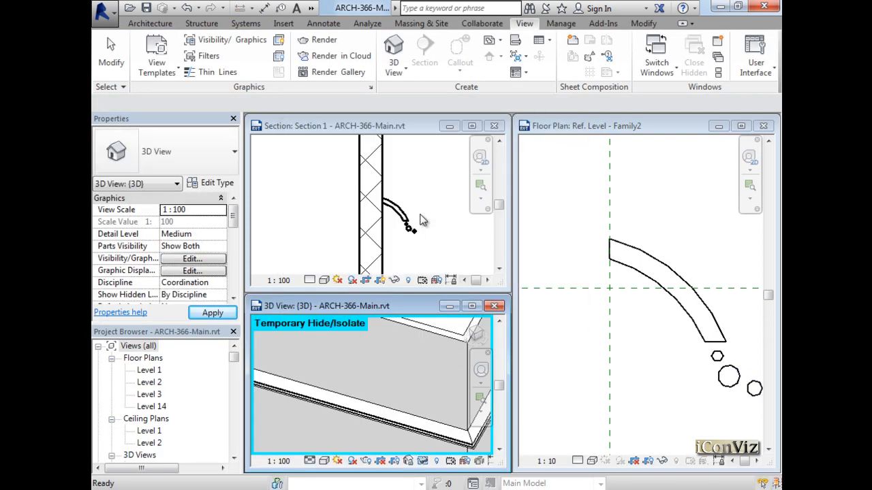
In the maximised 3D view, place a horizontal Kornish2 wall sweep on the brick wall below the existing cornice, about 4000 mm above Level 1.
click(471, 307)
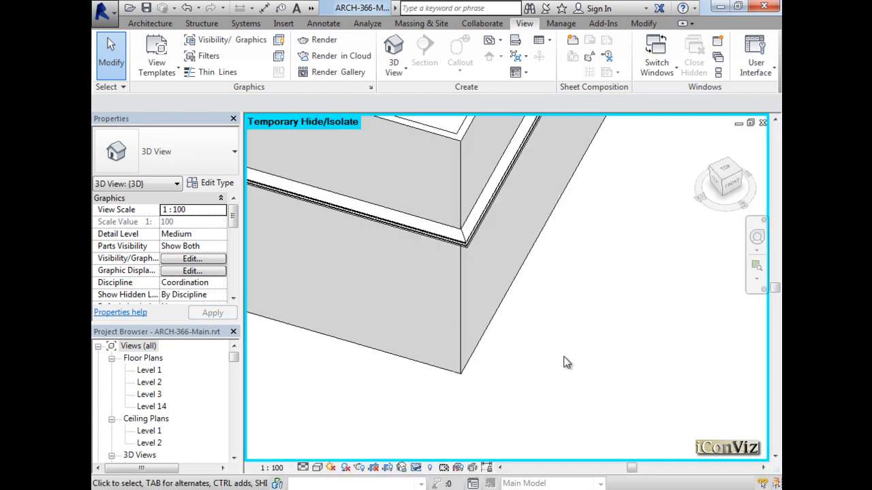
shift+middle_drag(585, 379, 683, 317)
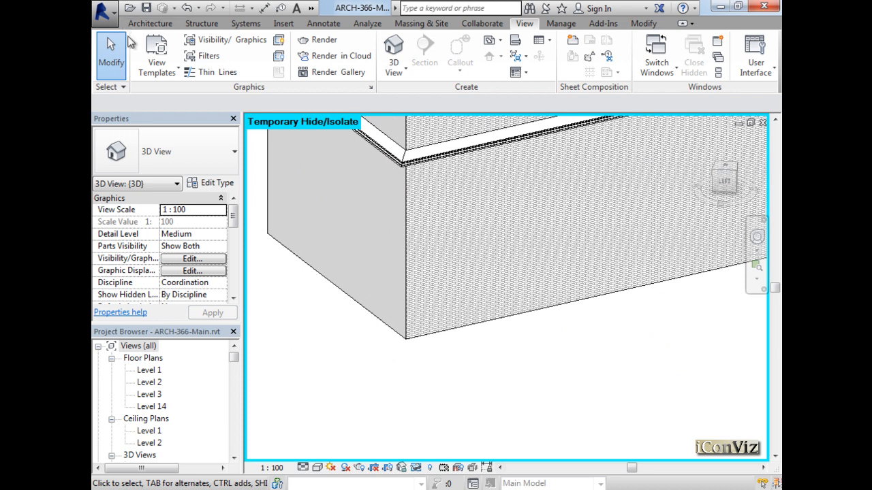
click(149, 24)
click(145, 72)
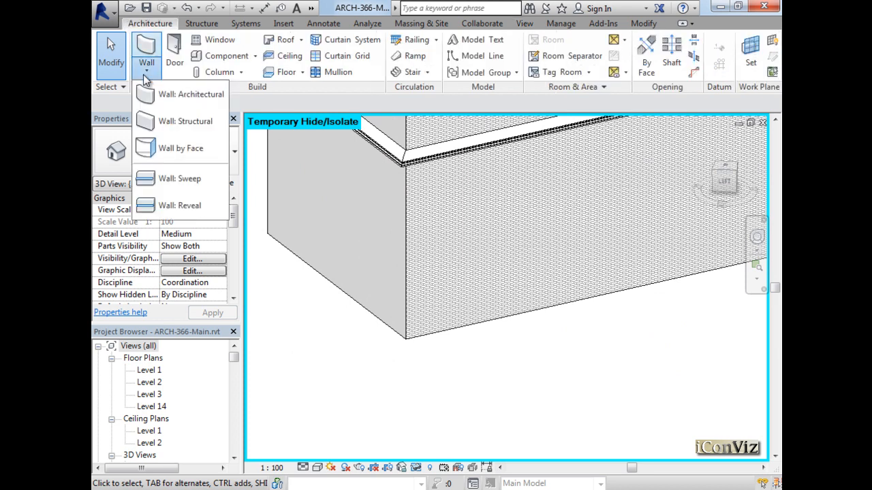
click(177, 179)
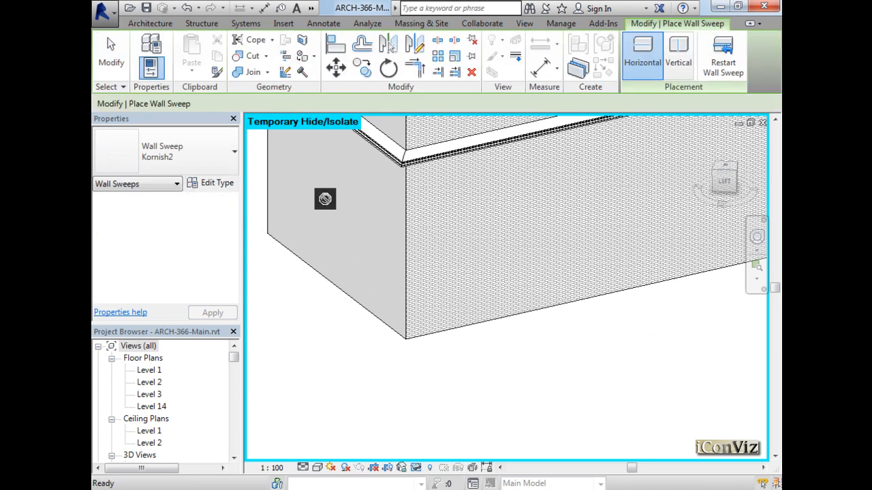
click(443, 229)
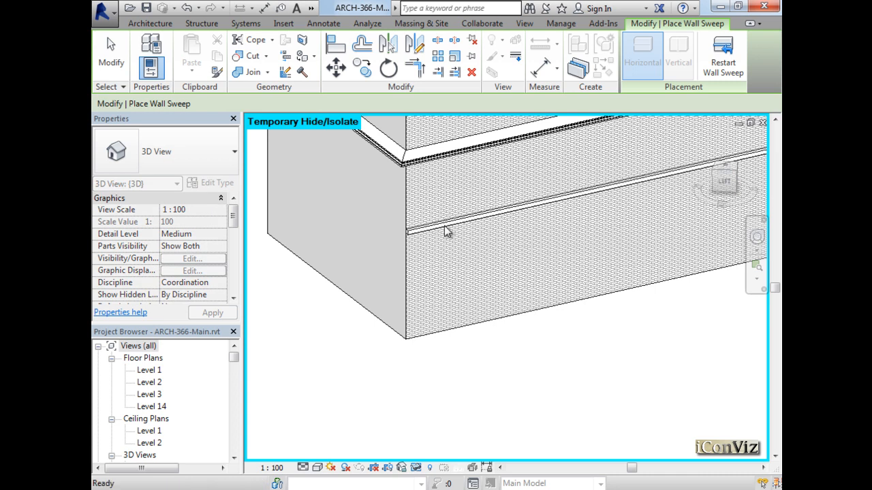
key(Escape)
Change the new wall sweep's type to Kornish3 and pull its end back from the building corner, to a length of about 13000 mm.
click(443, 229)
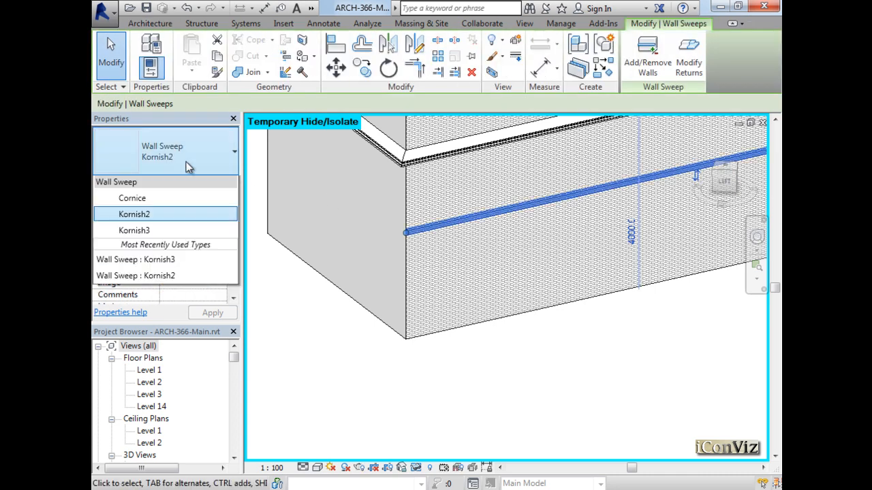
click(200, 251)
drag(416, 237, 538, 202)
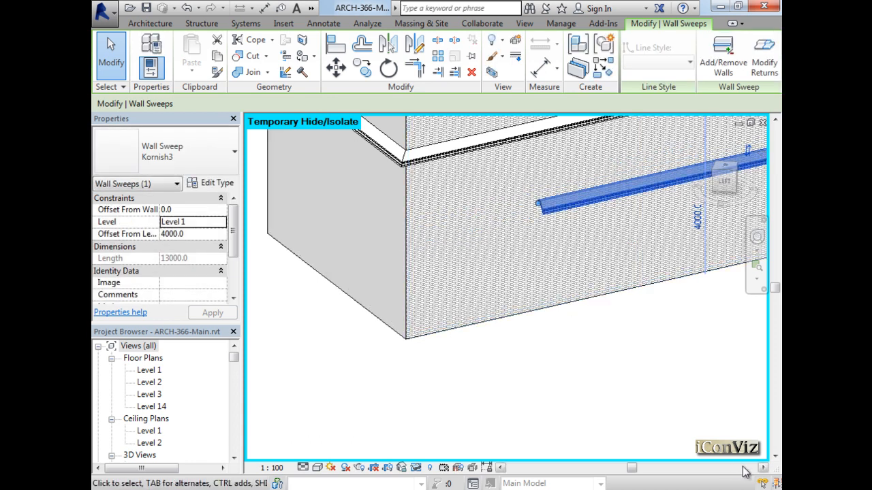